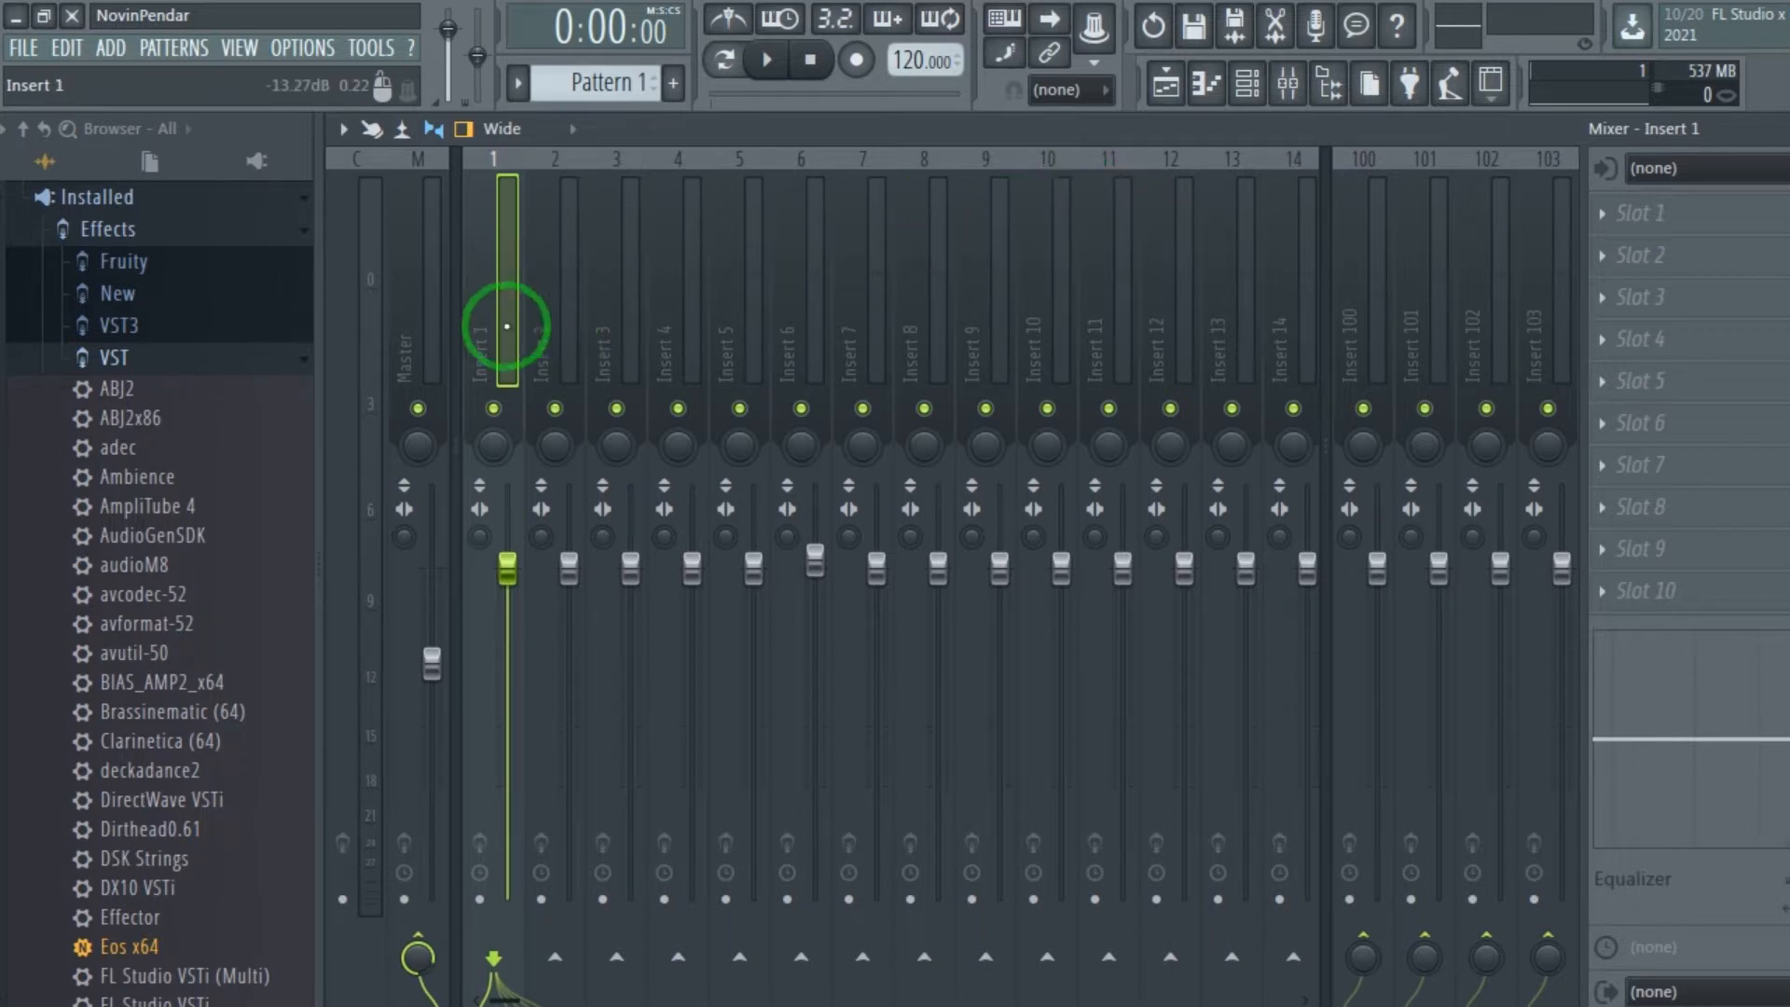
Rename the Insert 1 mixer track as "Guitar Input".
right_click(477, 327)
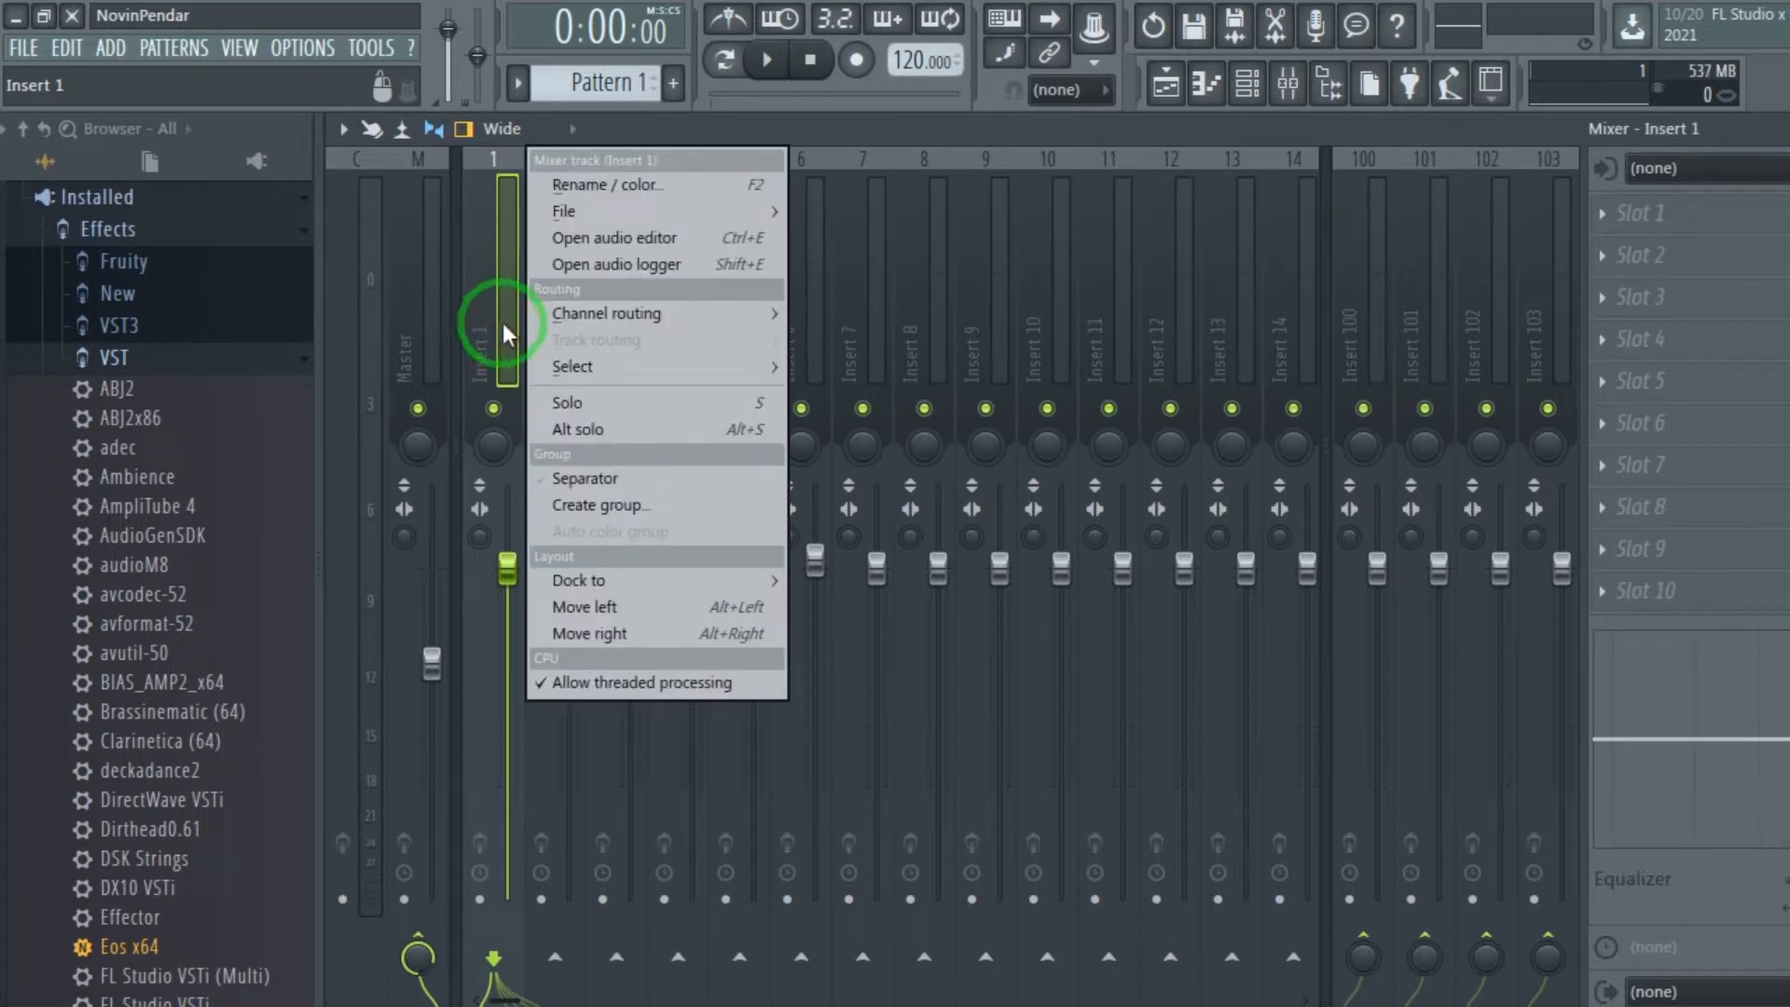
left_click(613, 183)
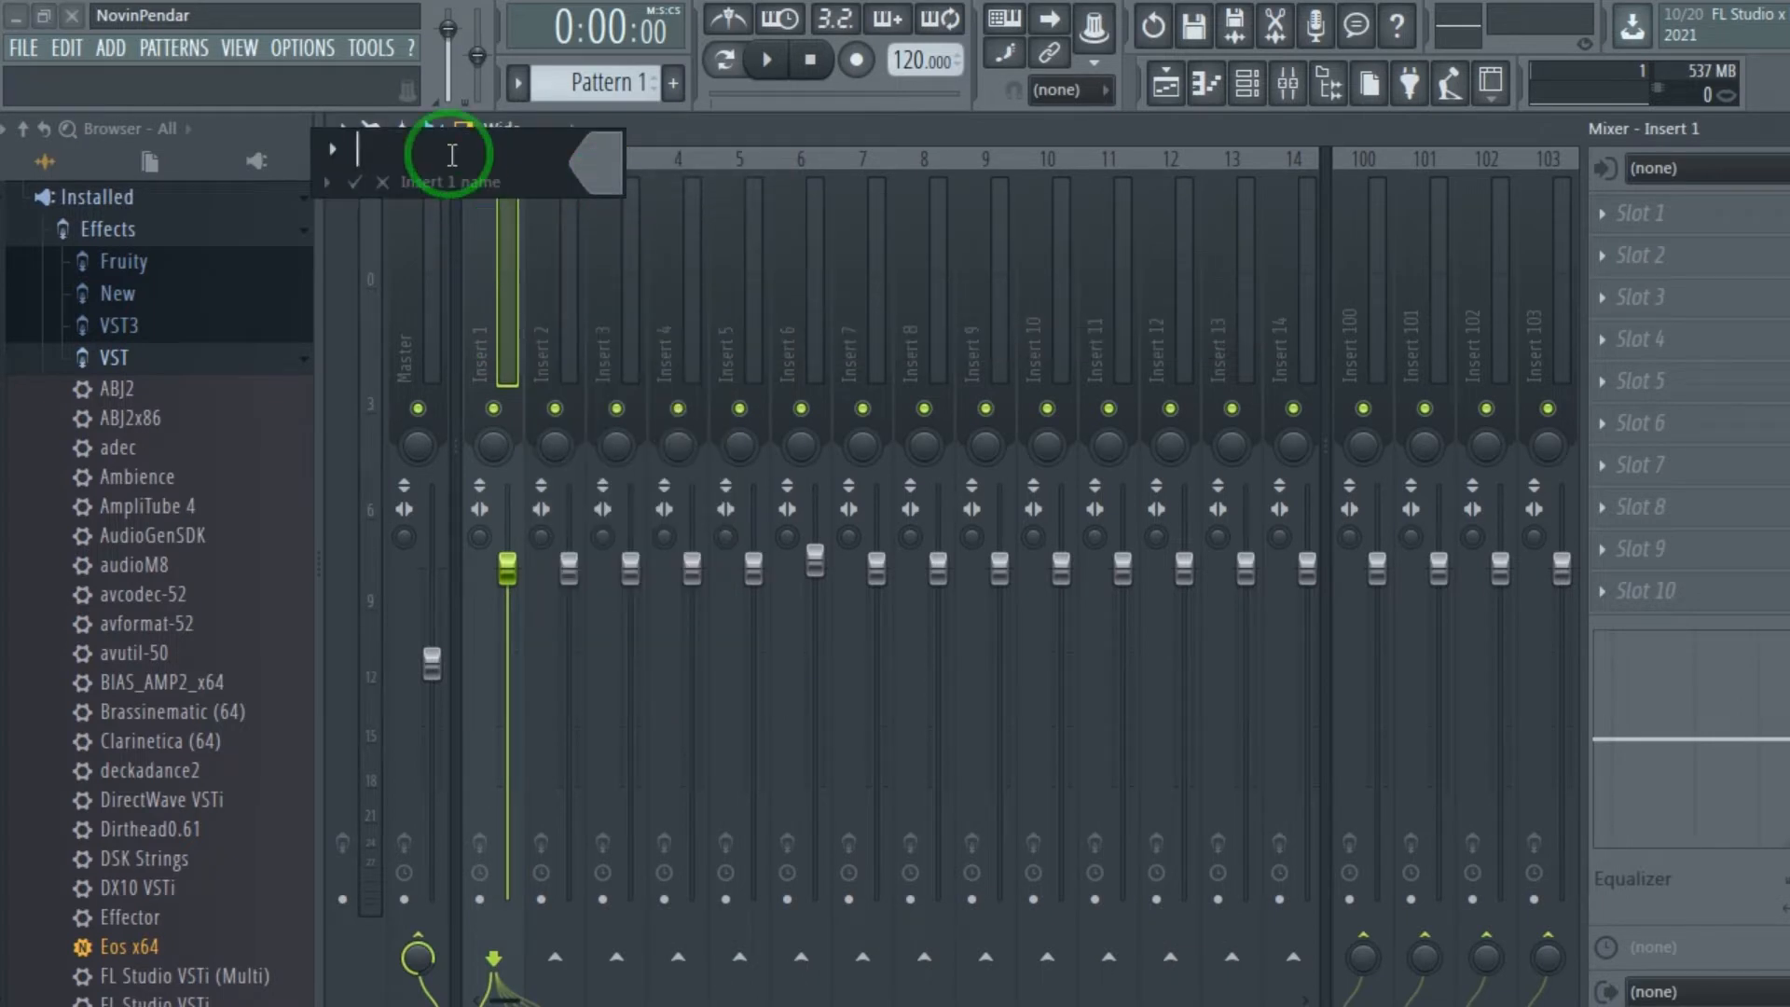
type("Guitar Input")
key("Return")
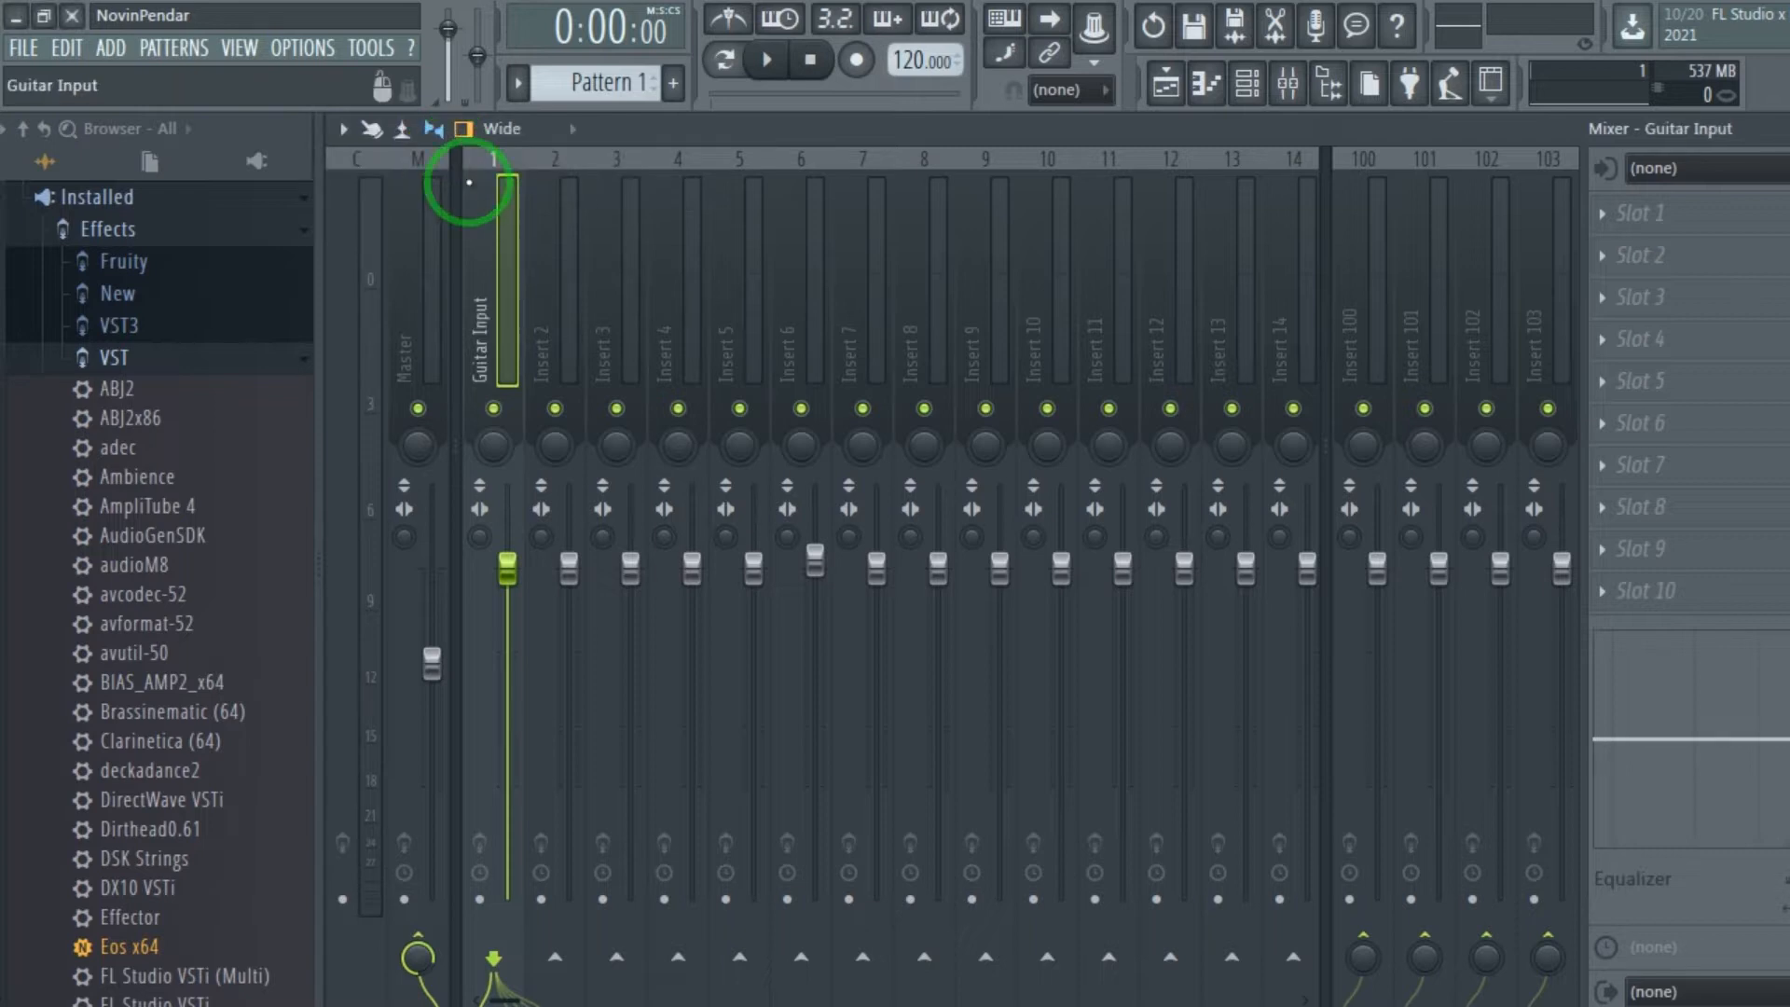
Set the Guitar Input track's audio input source to the mono Input 2 of the Focusrite Scarlett ASIO device.
left_click(1629, 221)
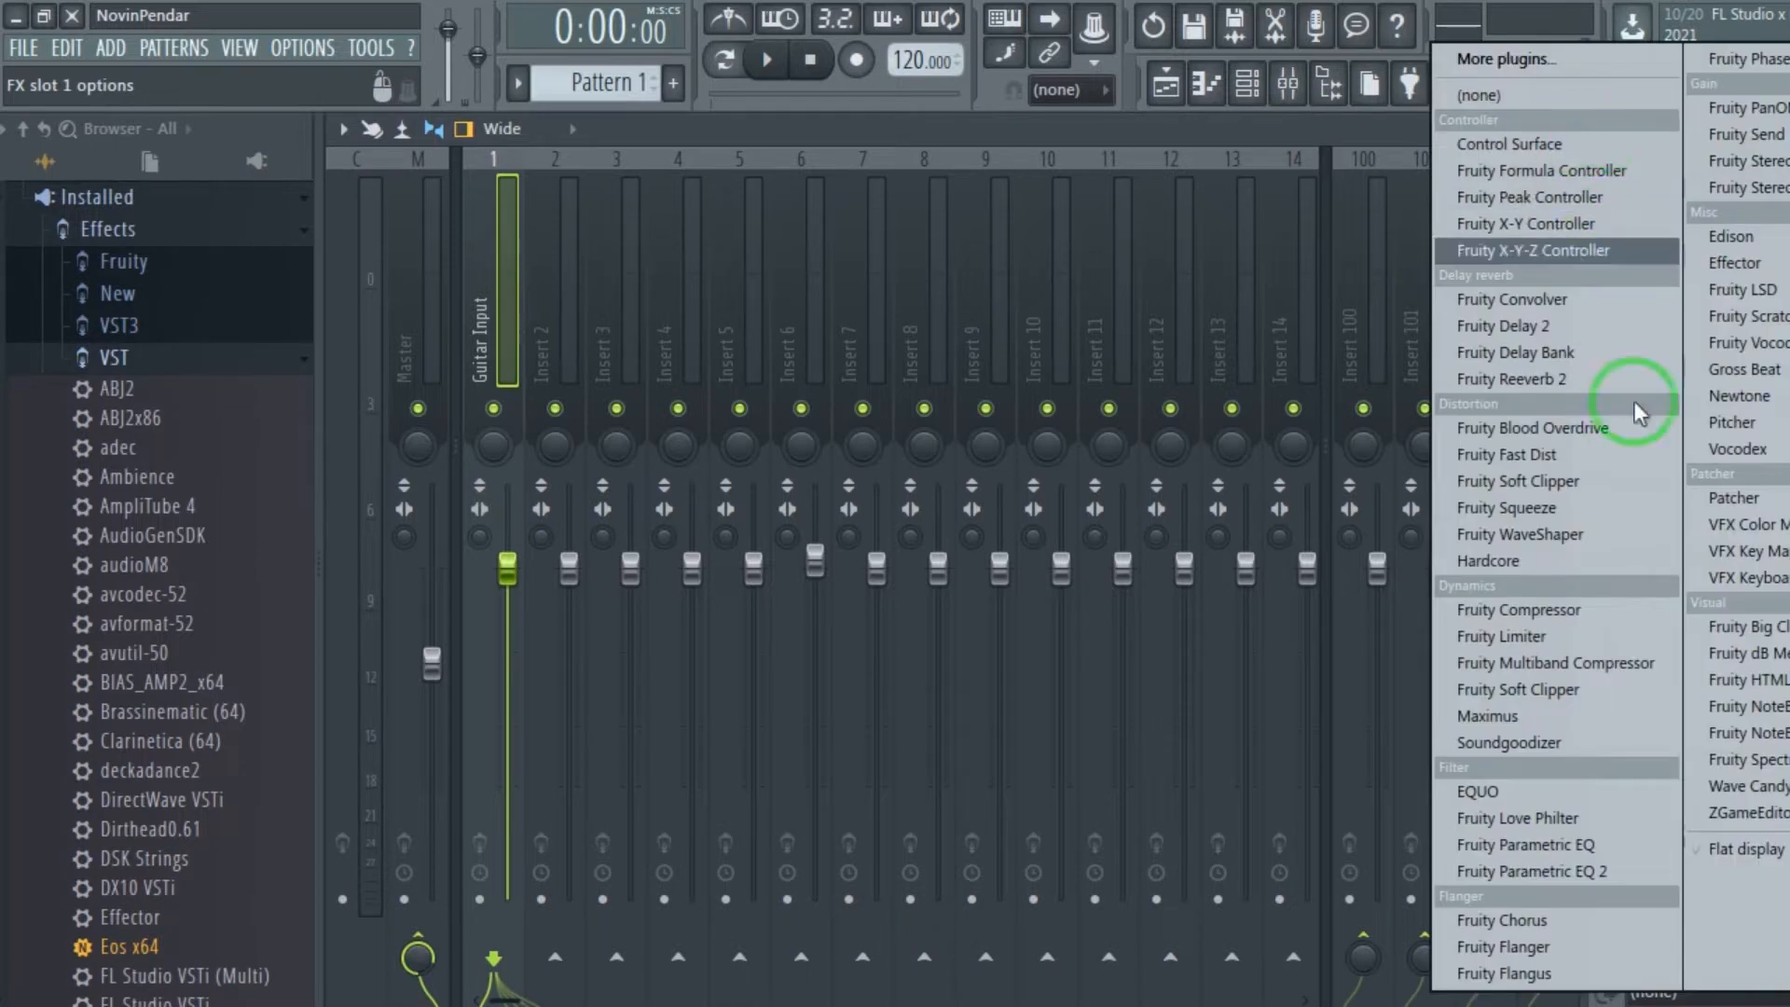
left_click(1347, 139)
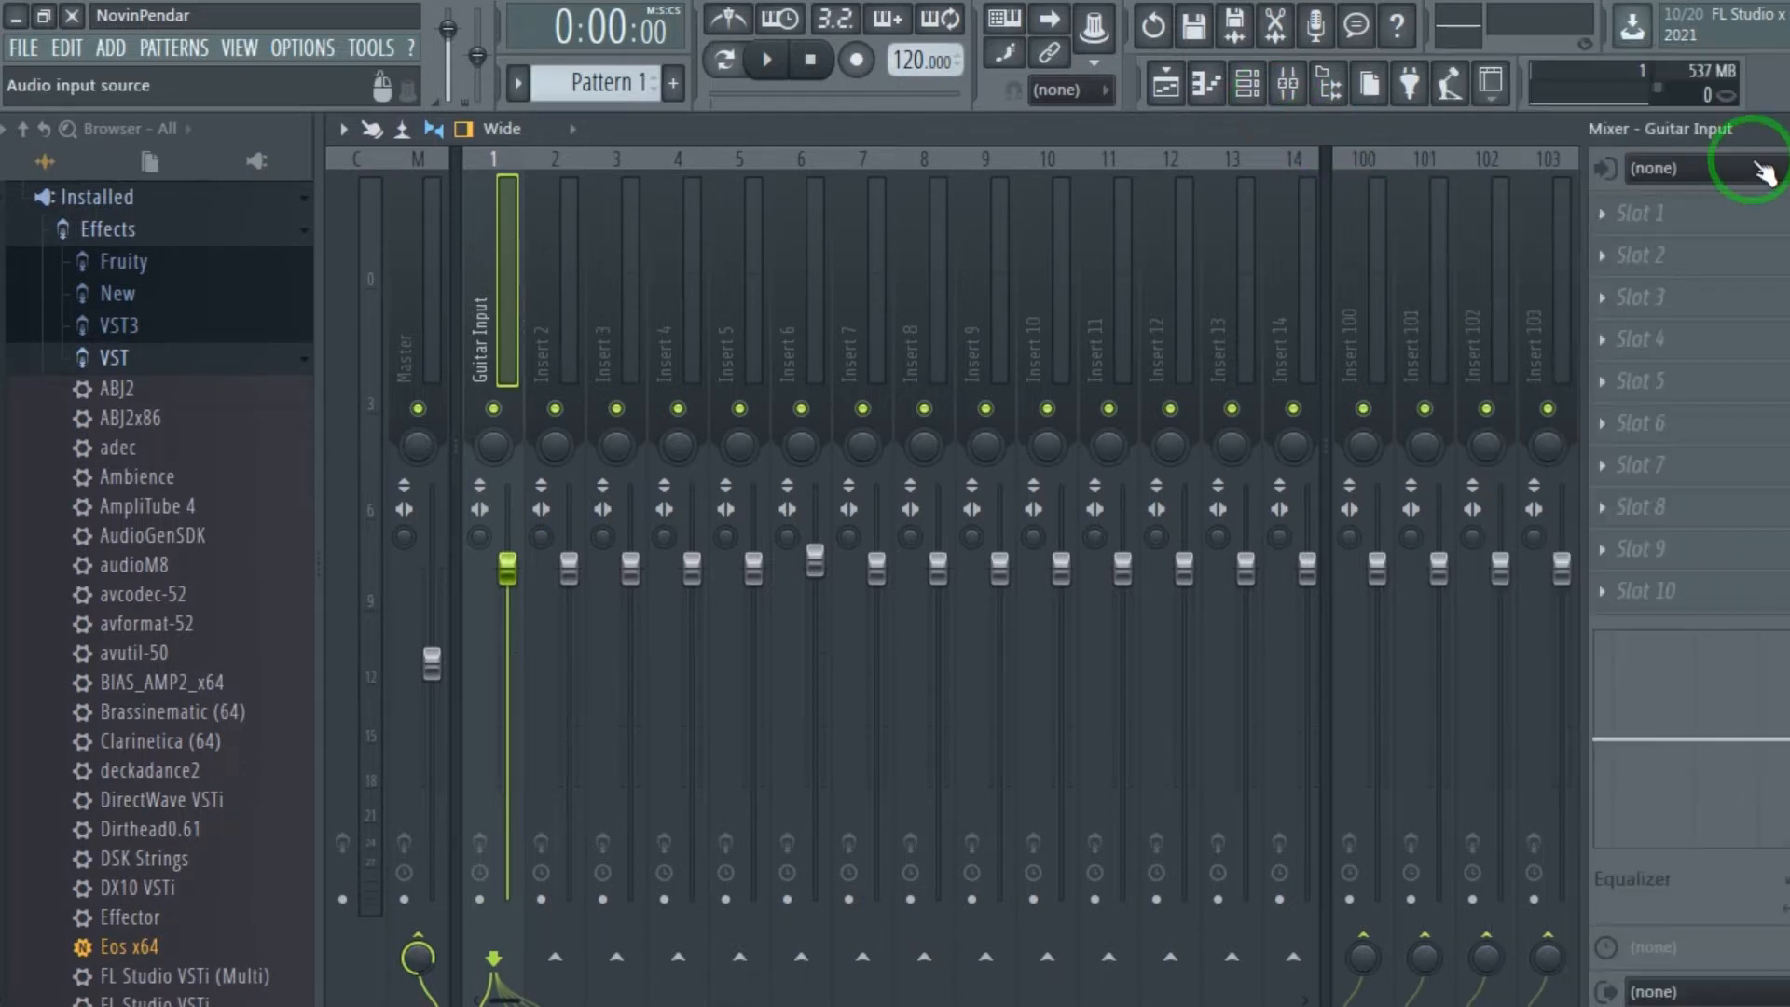
left_click(1677, 171)
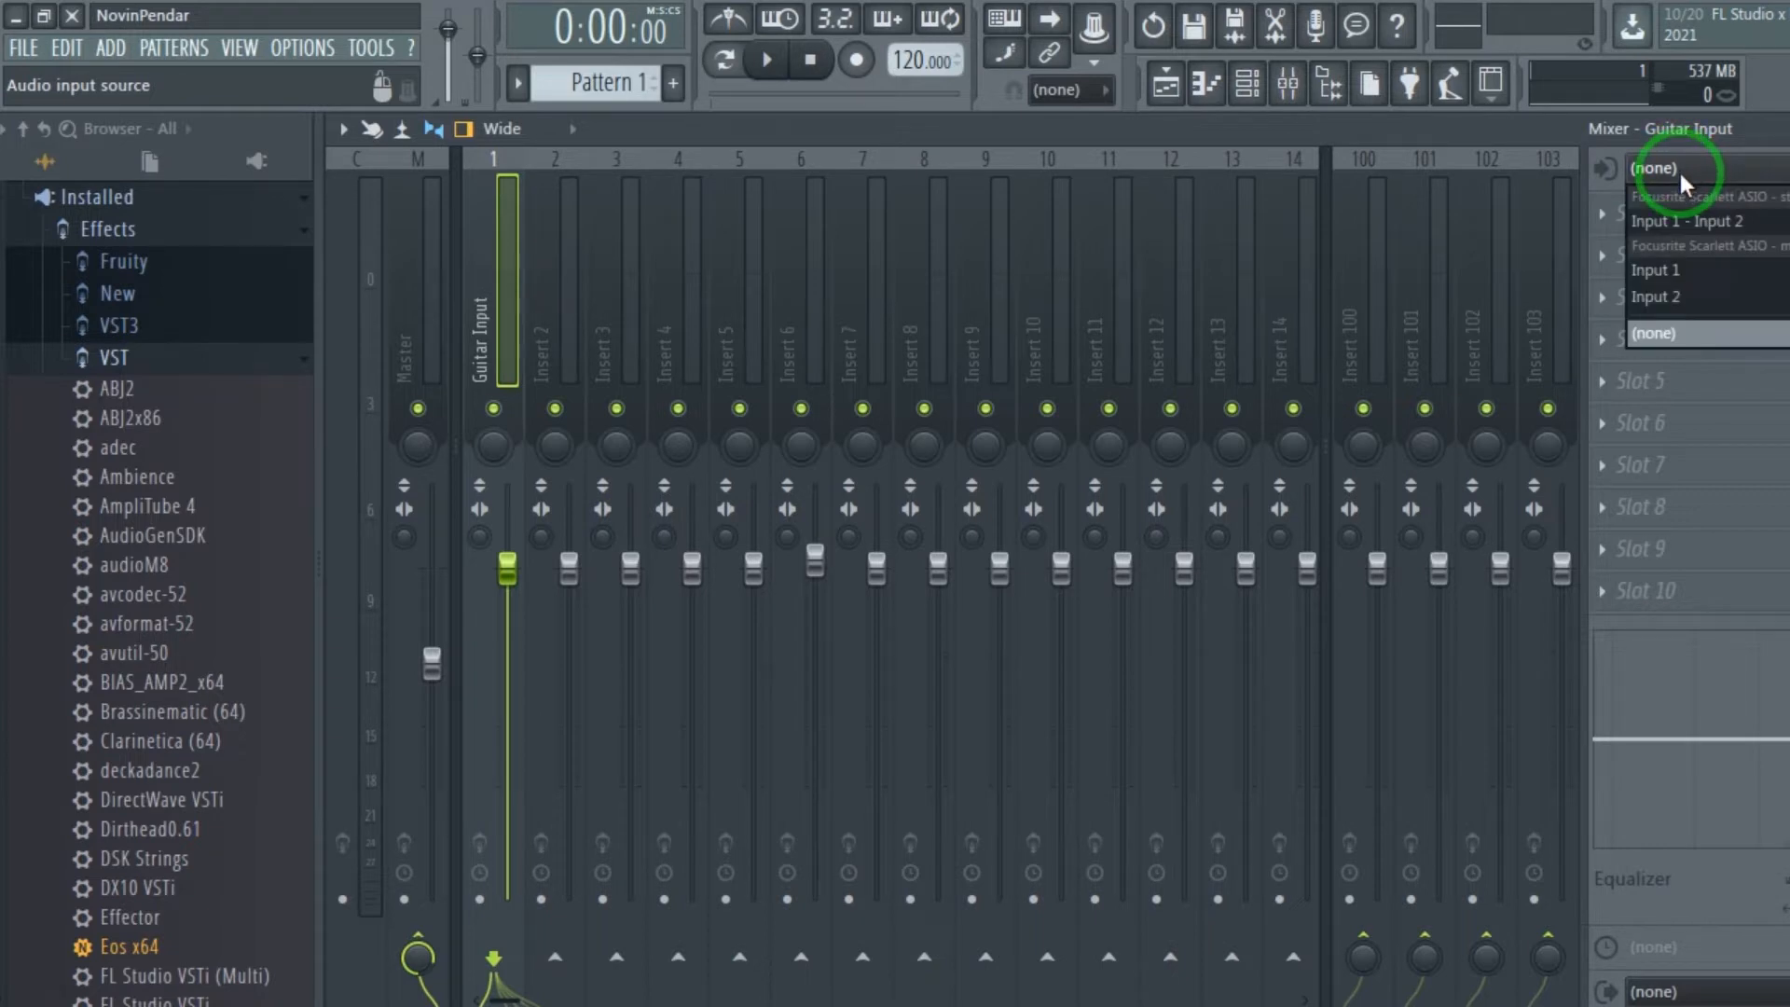
left_click(1685, 293)
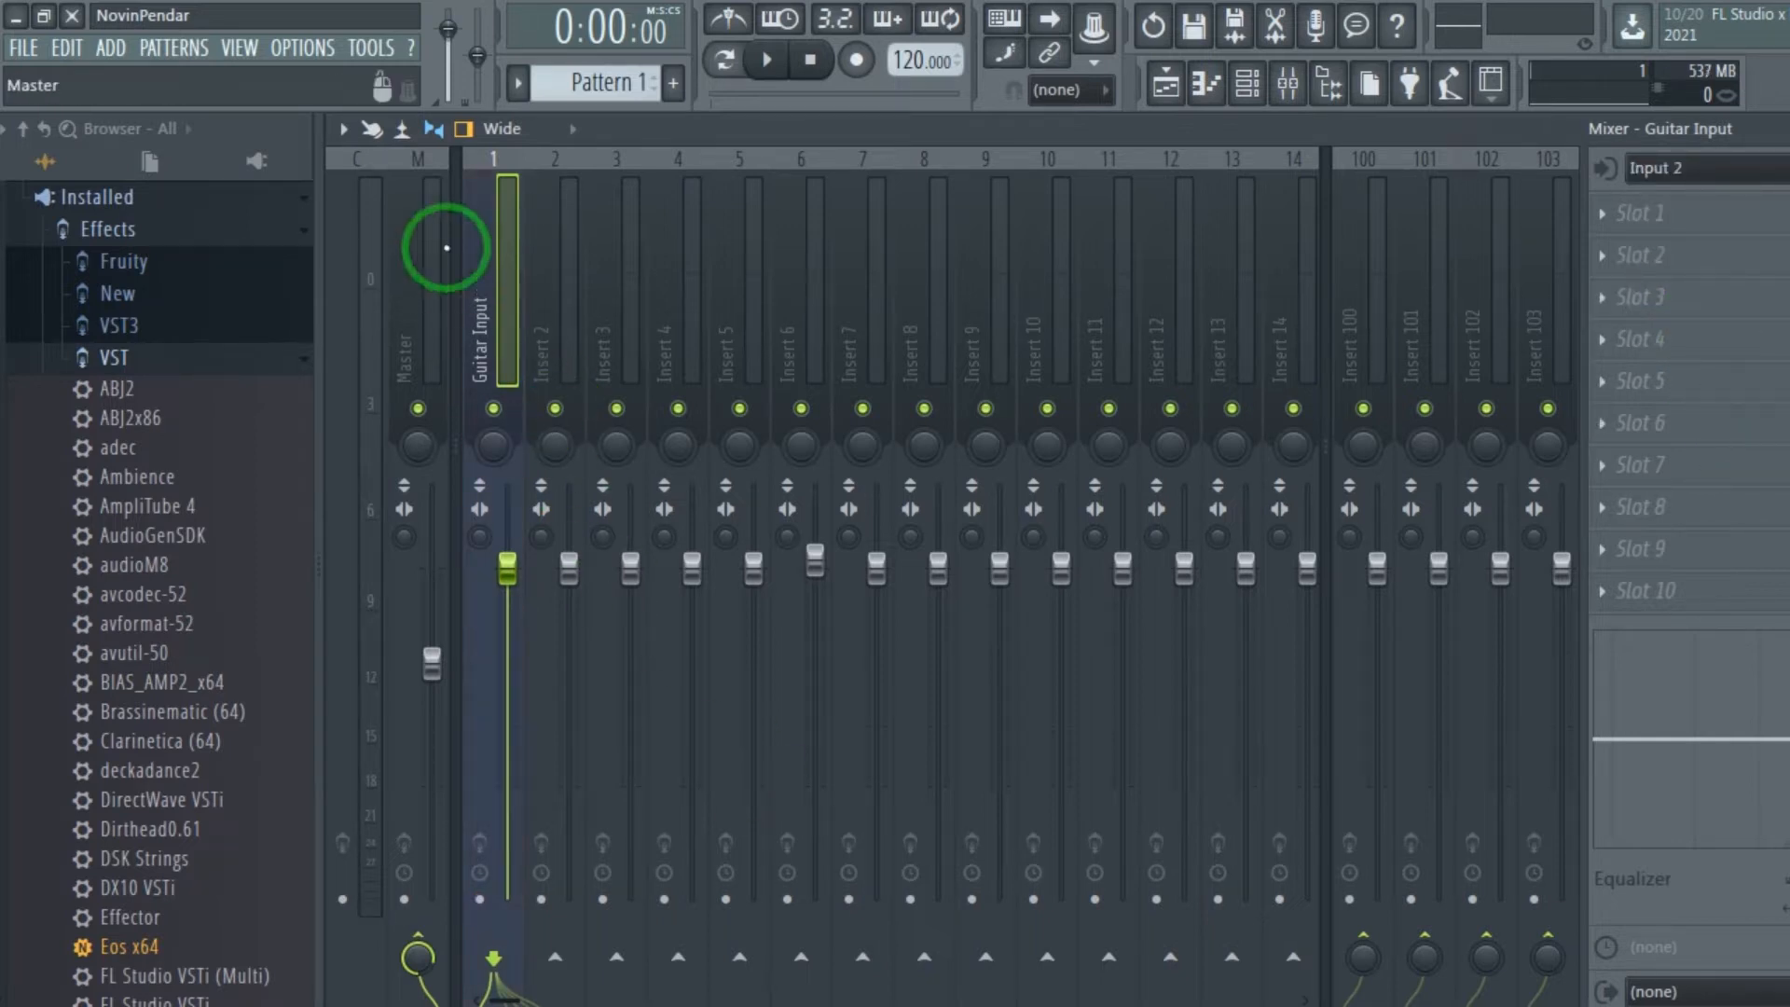
Arm the Guitar Input track for disk recording and disarm it again.
left_click(479, 901)
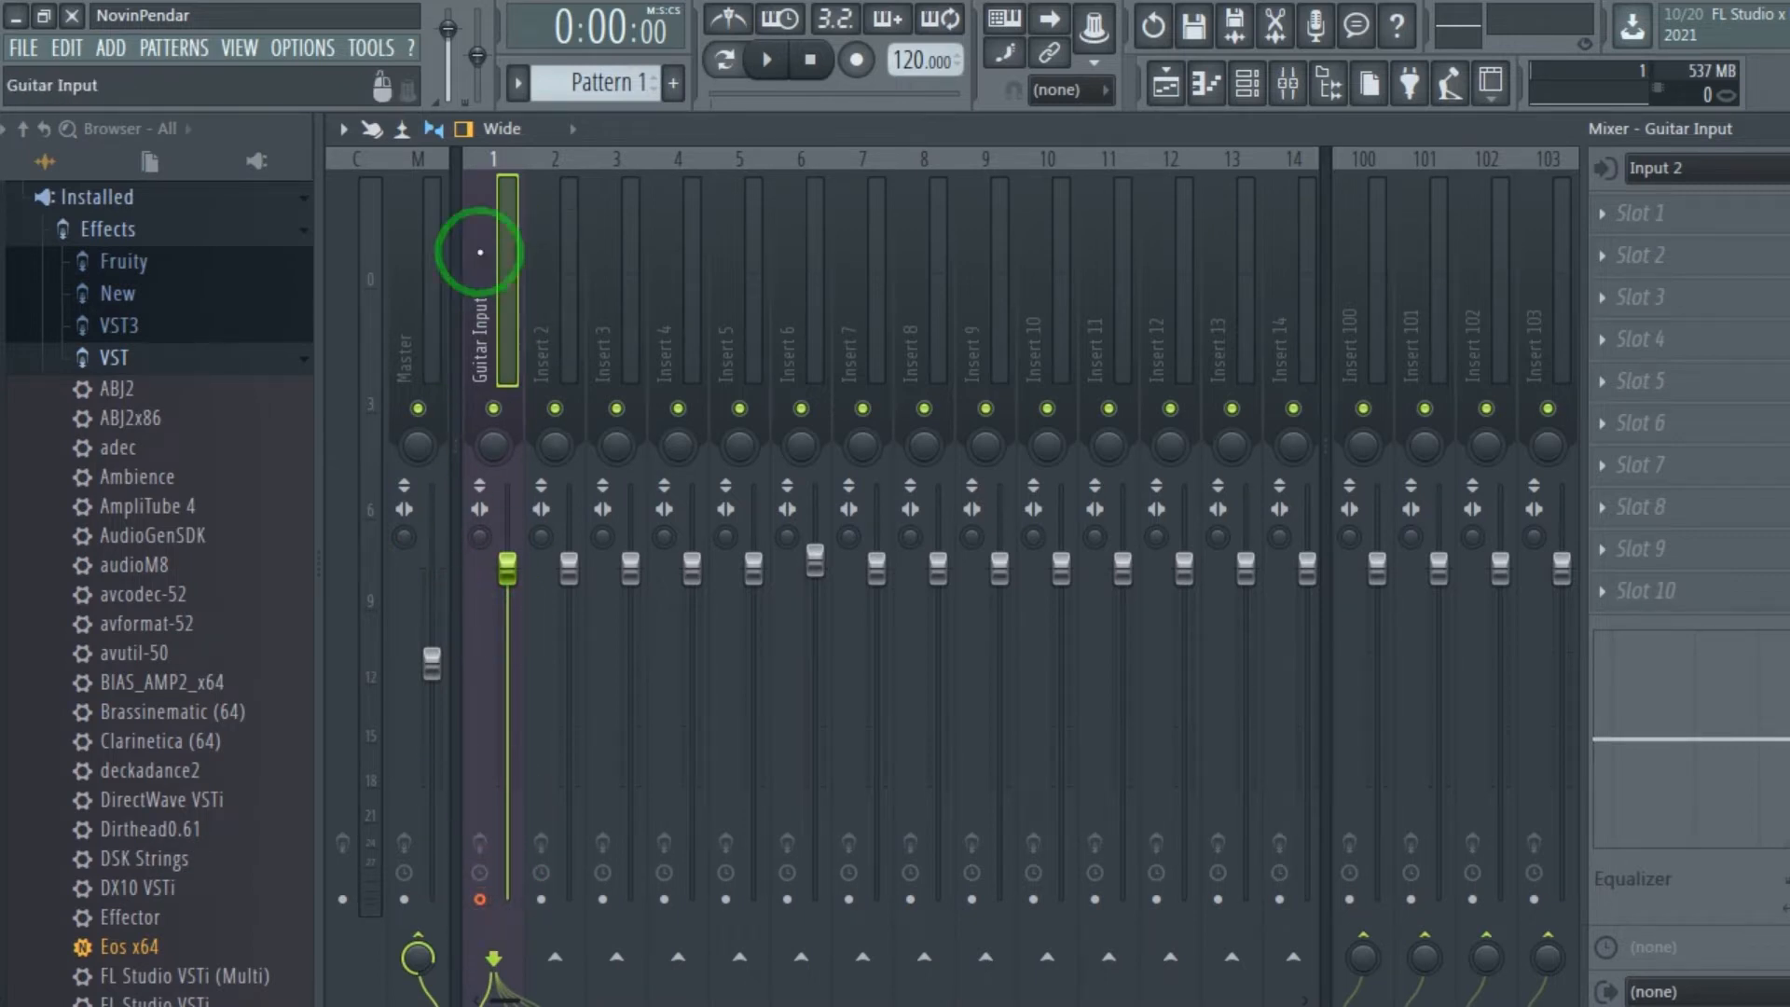
left_click(479, 900)
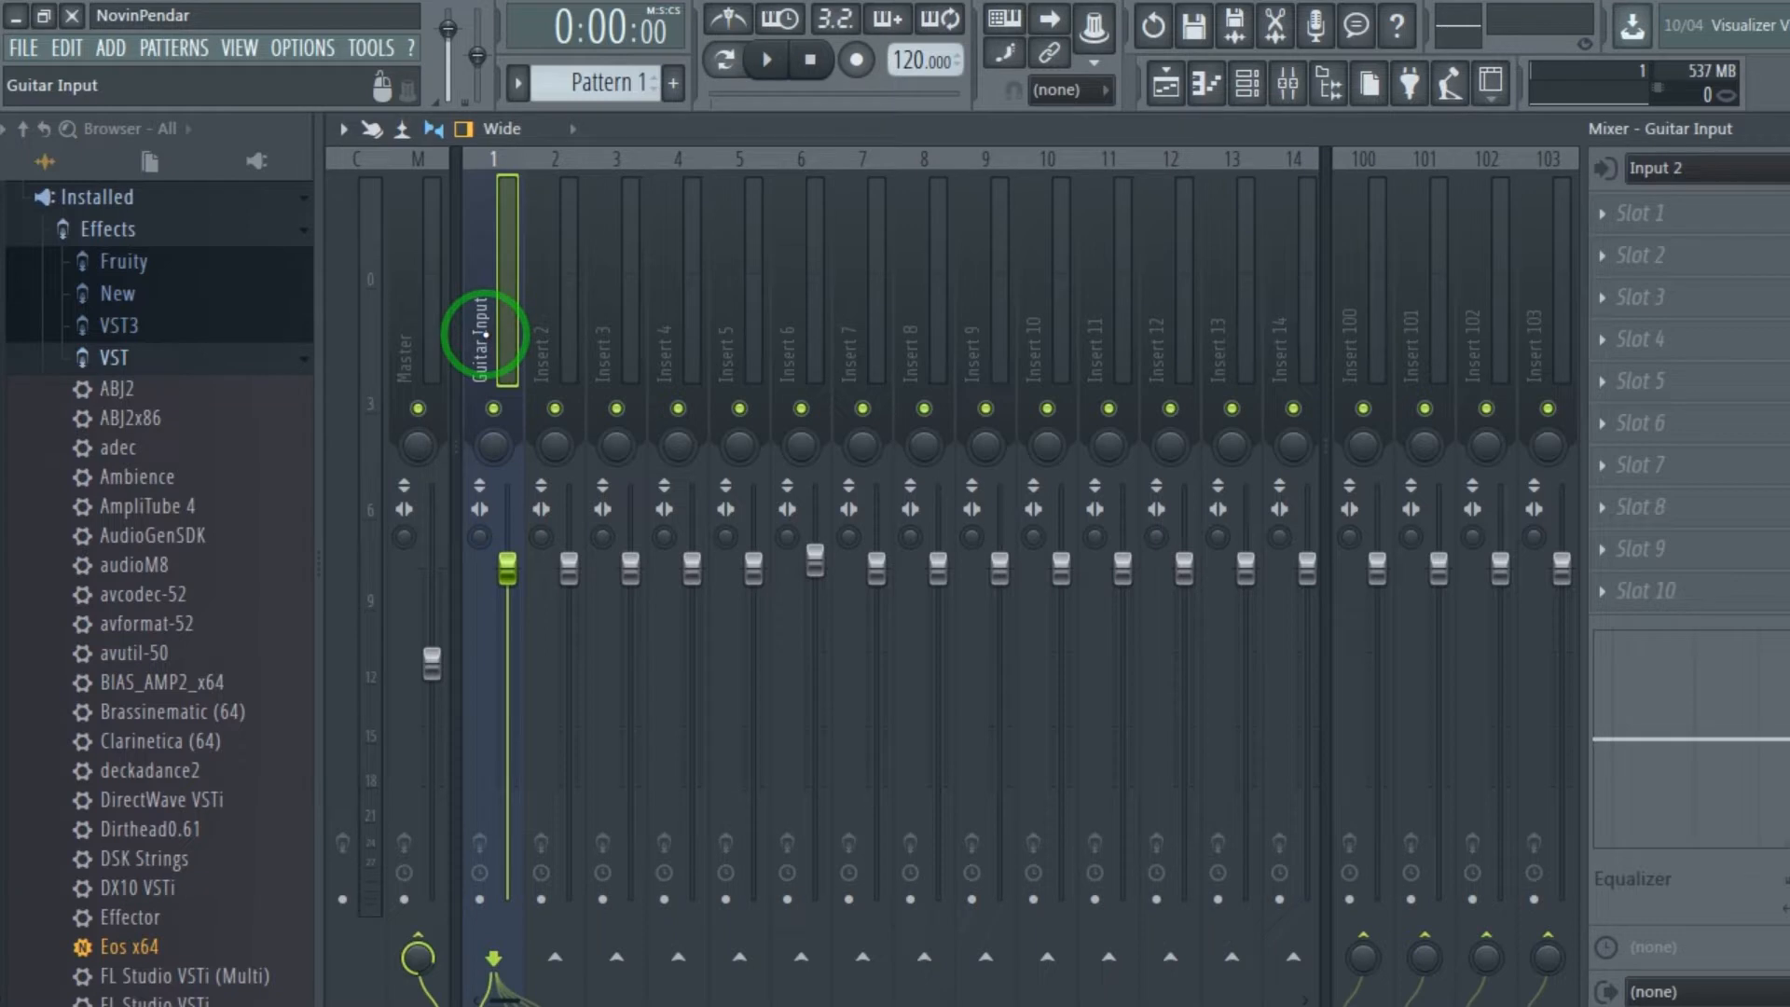
Load AmpliTube 4 into slot 1 of the Guitar Input track, close its window and remove the plugin from the slot.
left_click(1631, 217)
left_click(1388, 128)
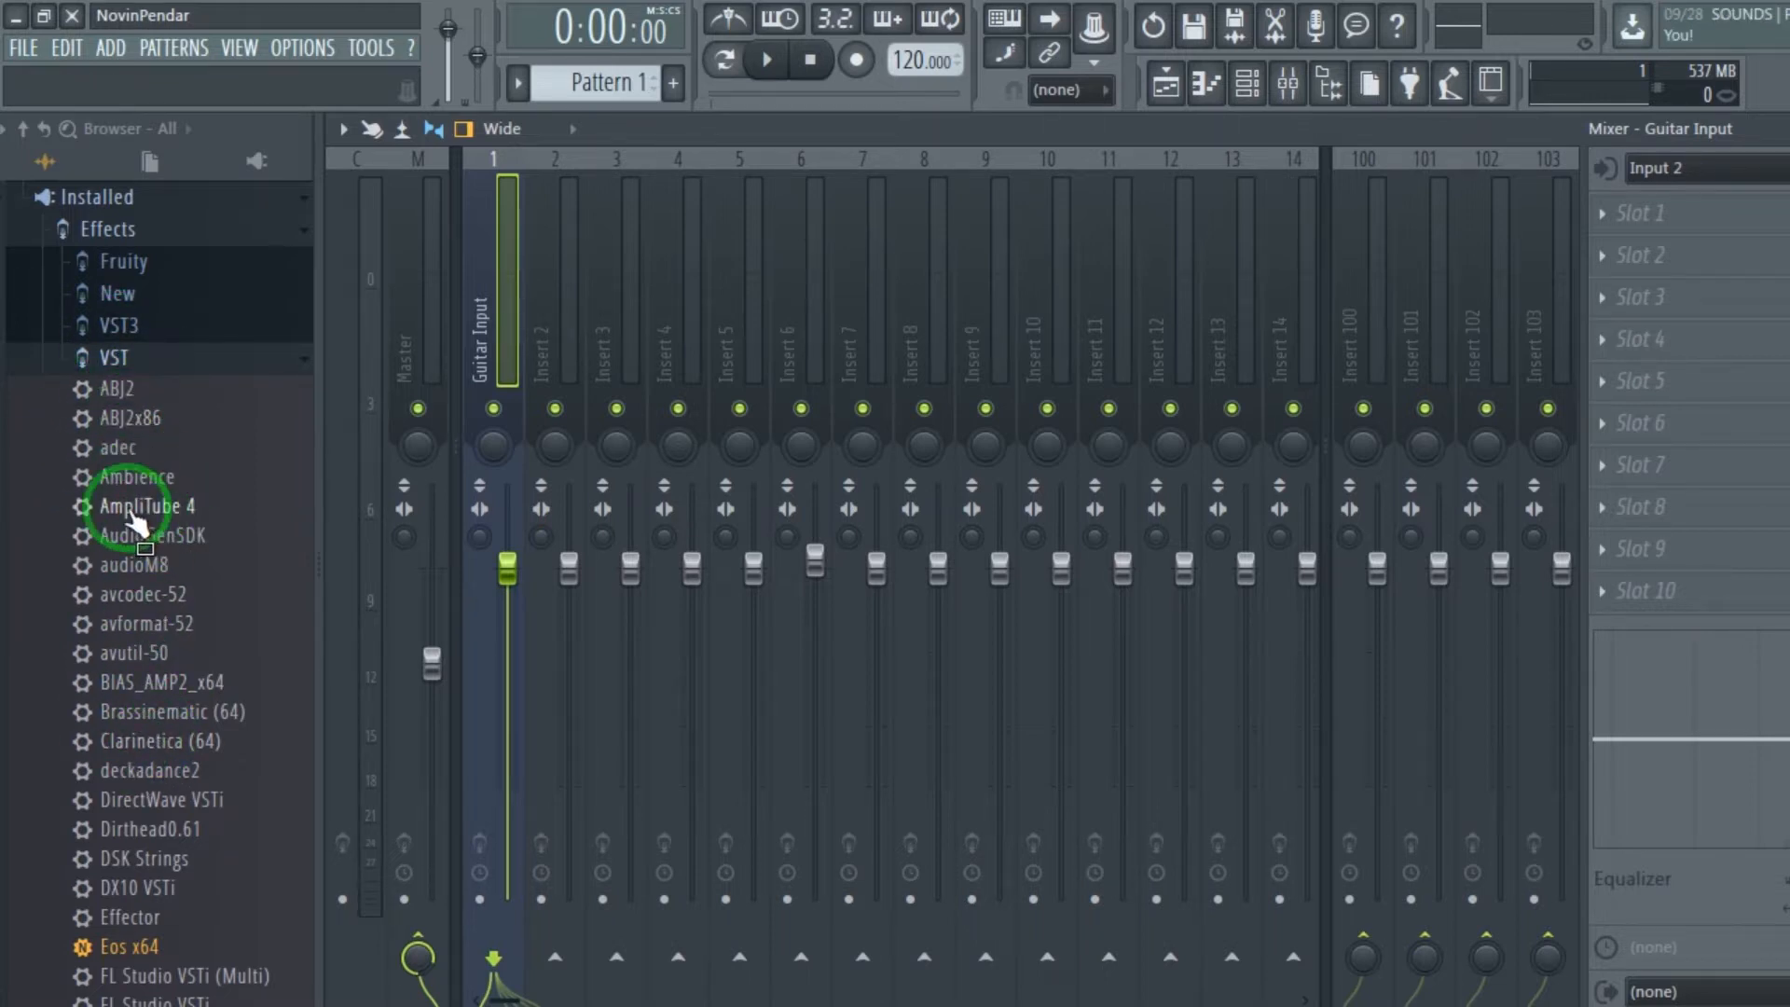
left_click_drag(131, 513, 1662, 211)
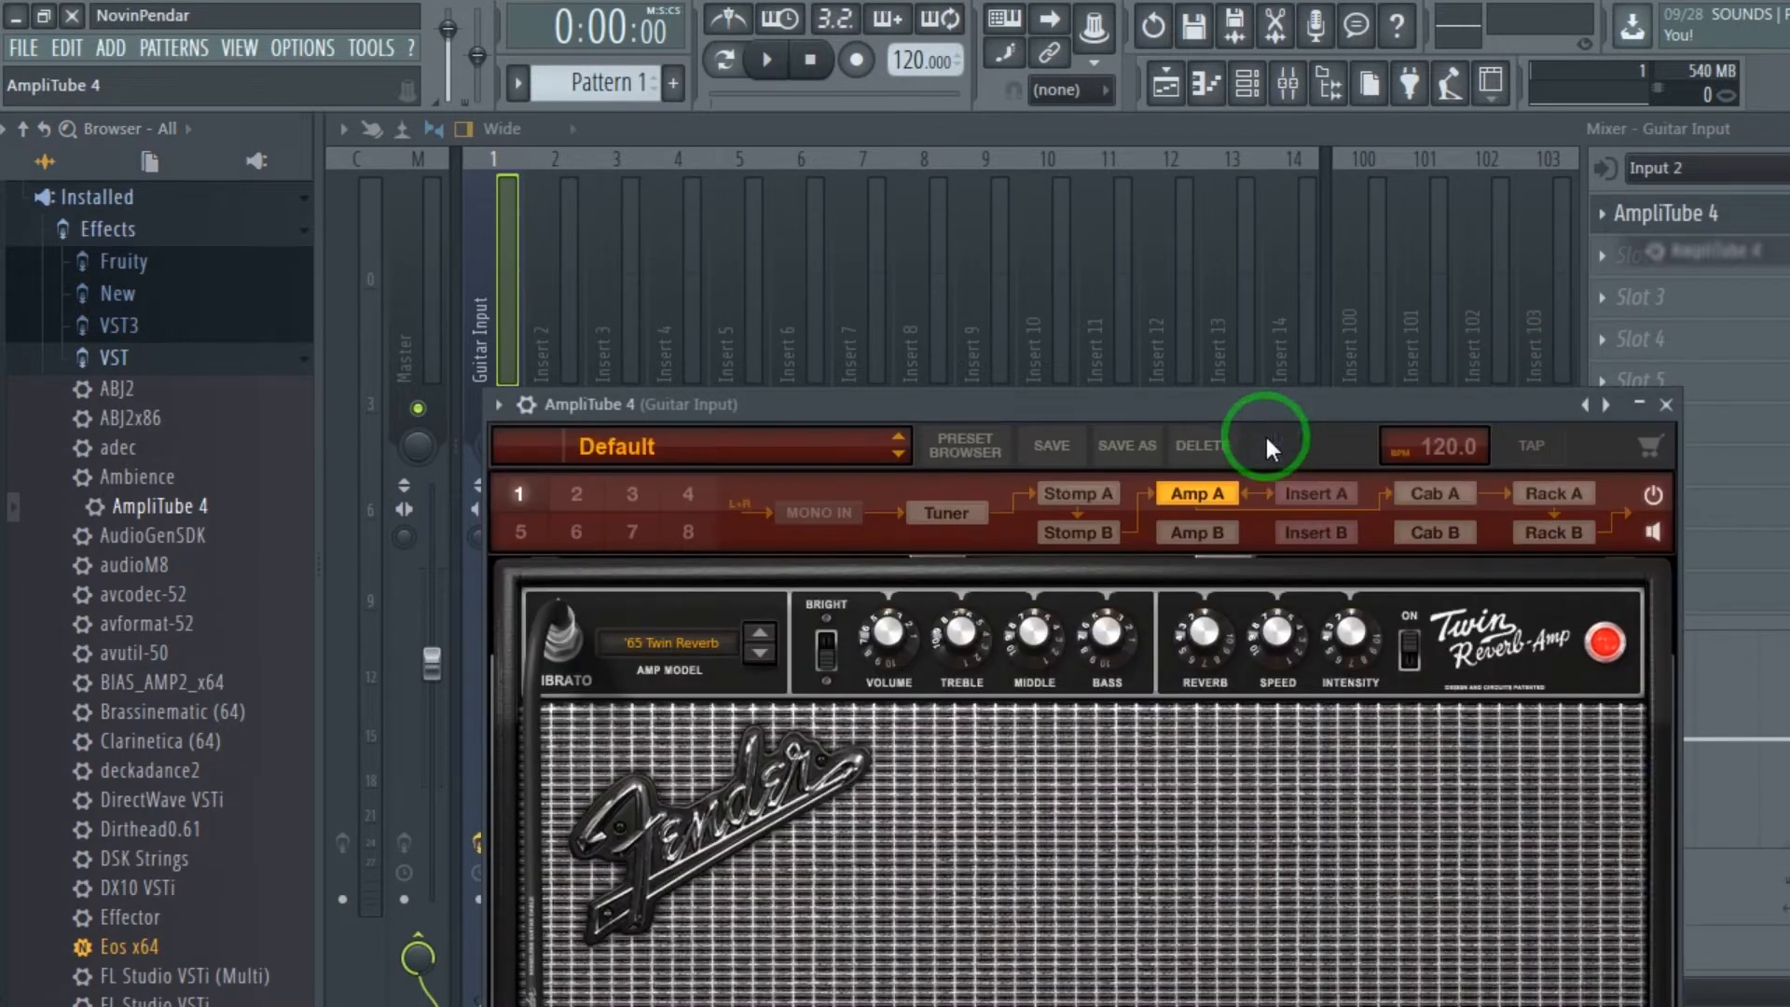
left_click(1666, 405)
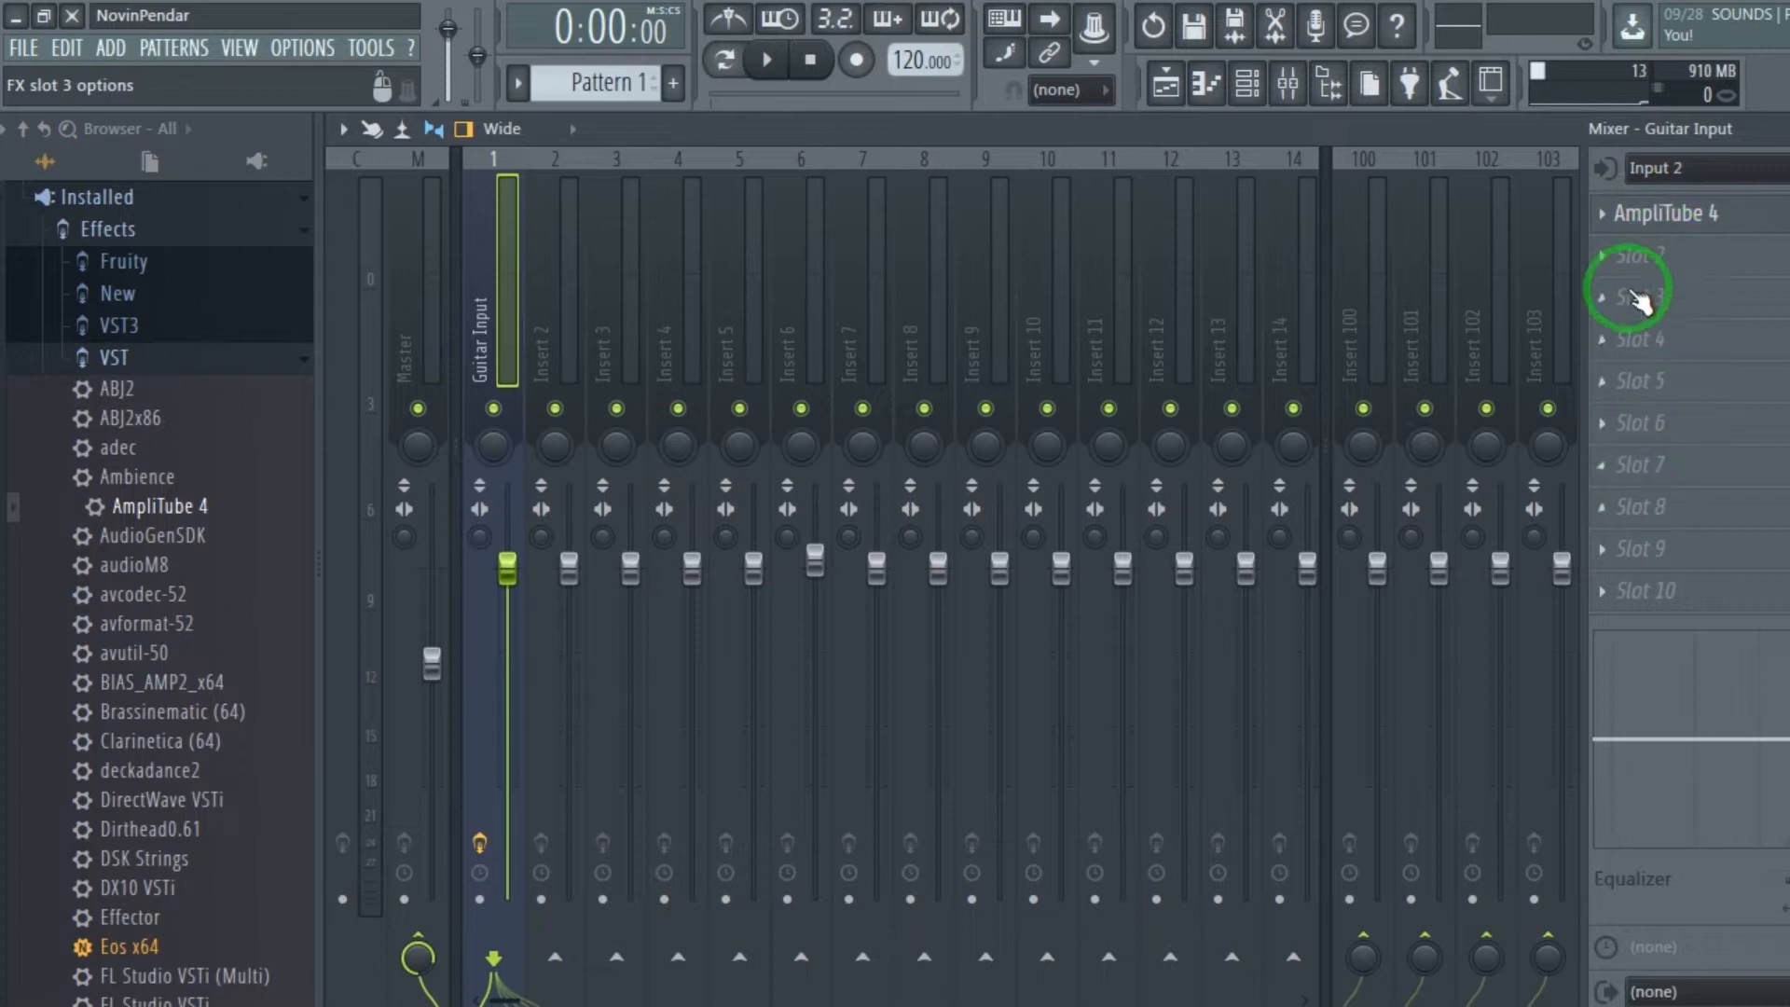
left_click(1601, 213)
mouse_move(1625, 245)
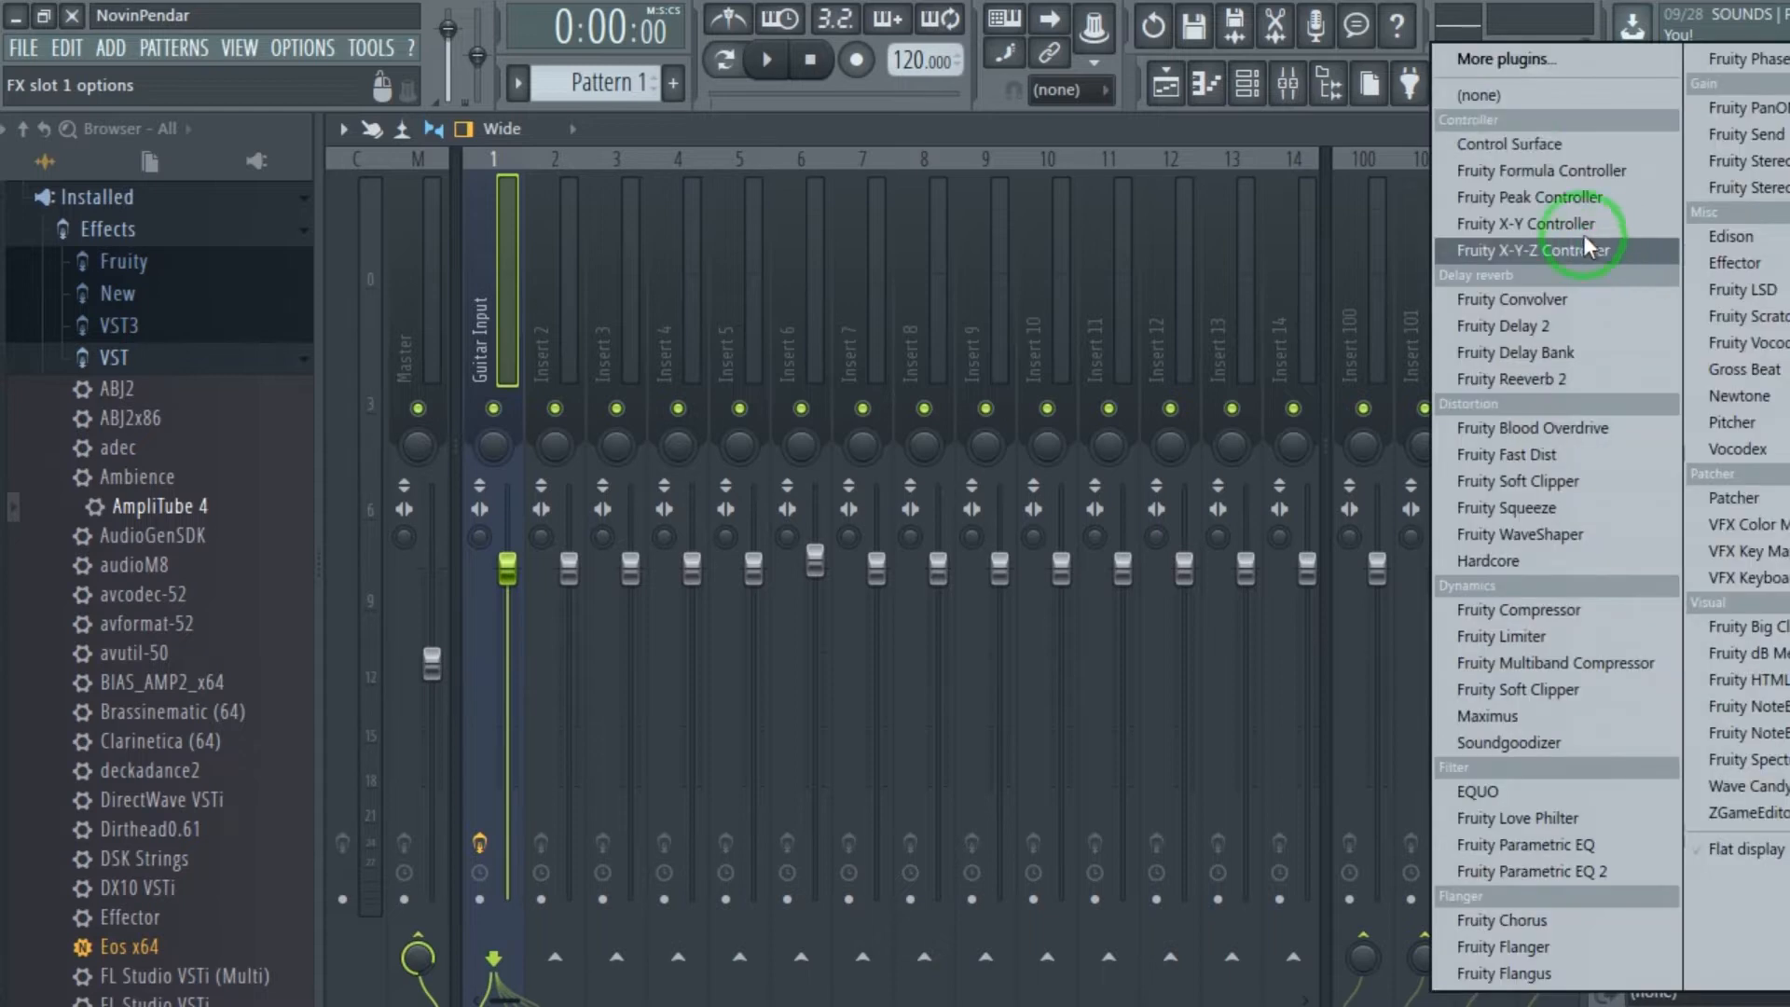
left_click(1507, 97)
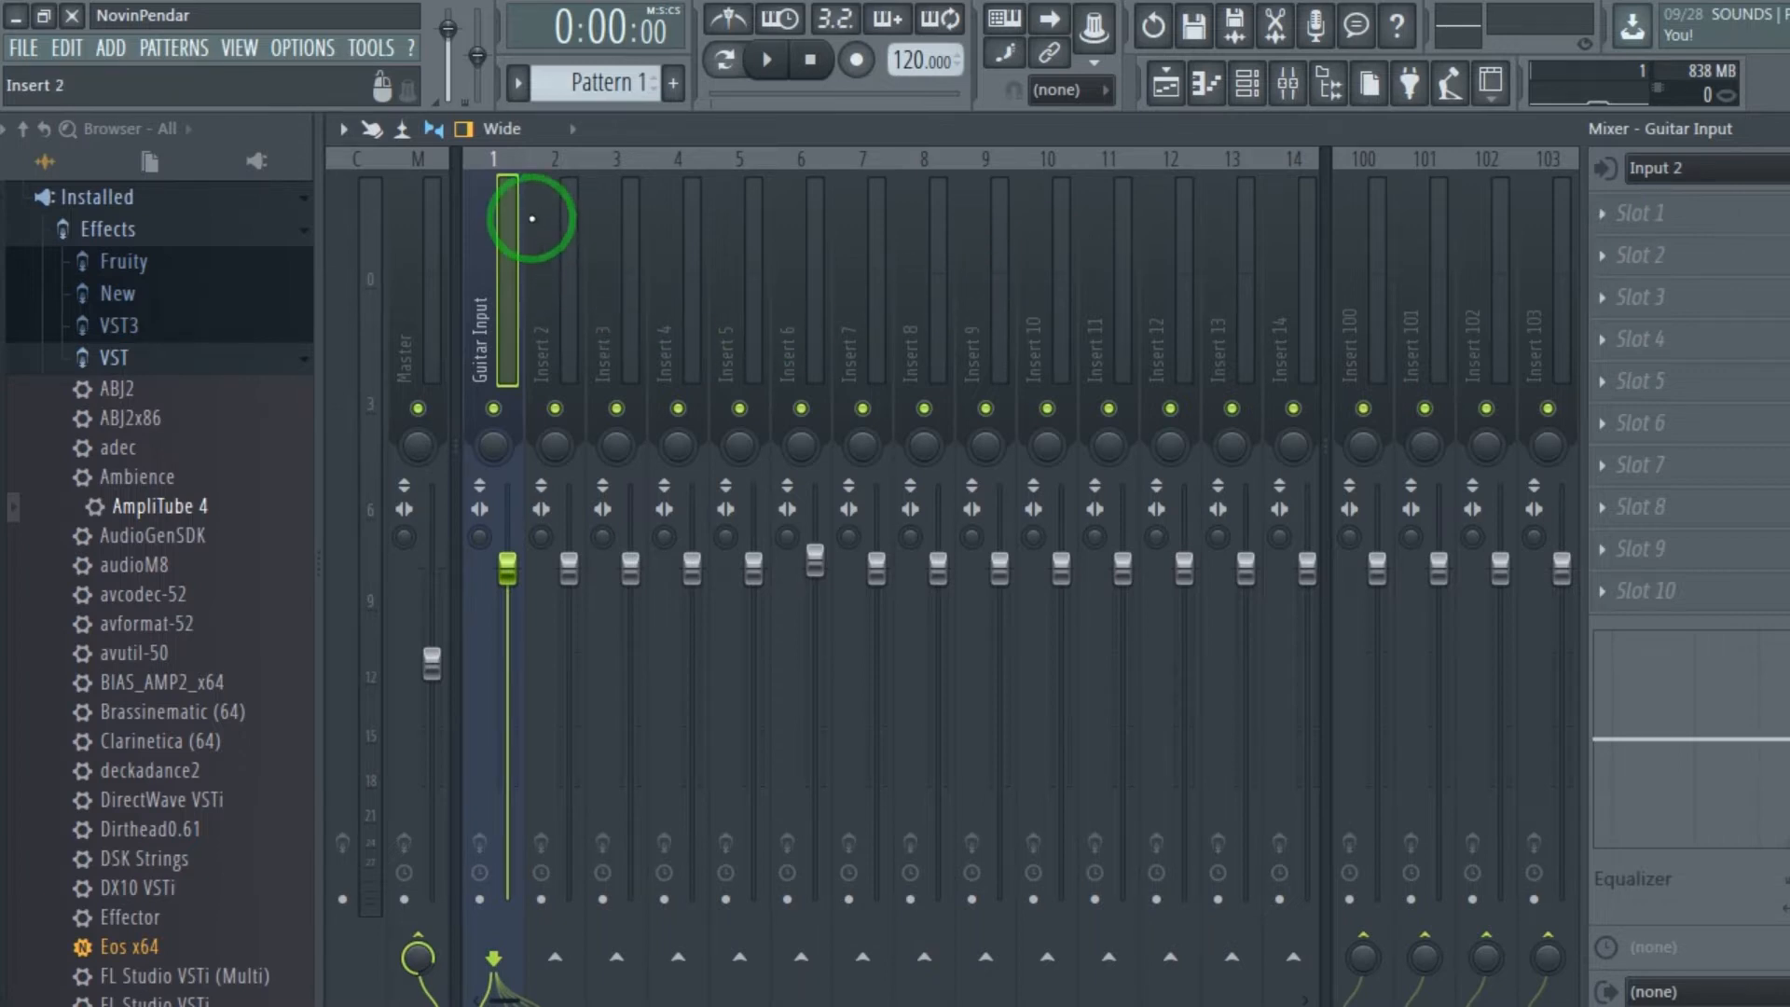
Rename the Insert 2 mixer track as "Amp".
left_click(541, 215)
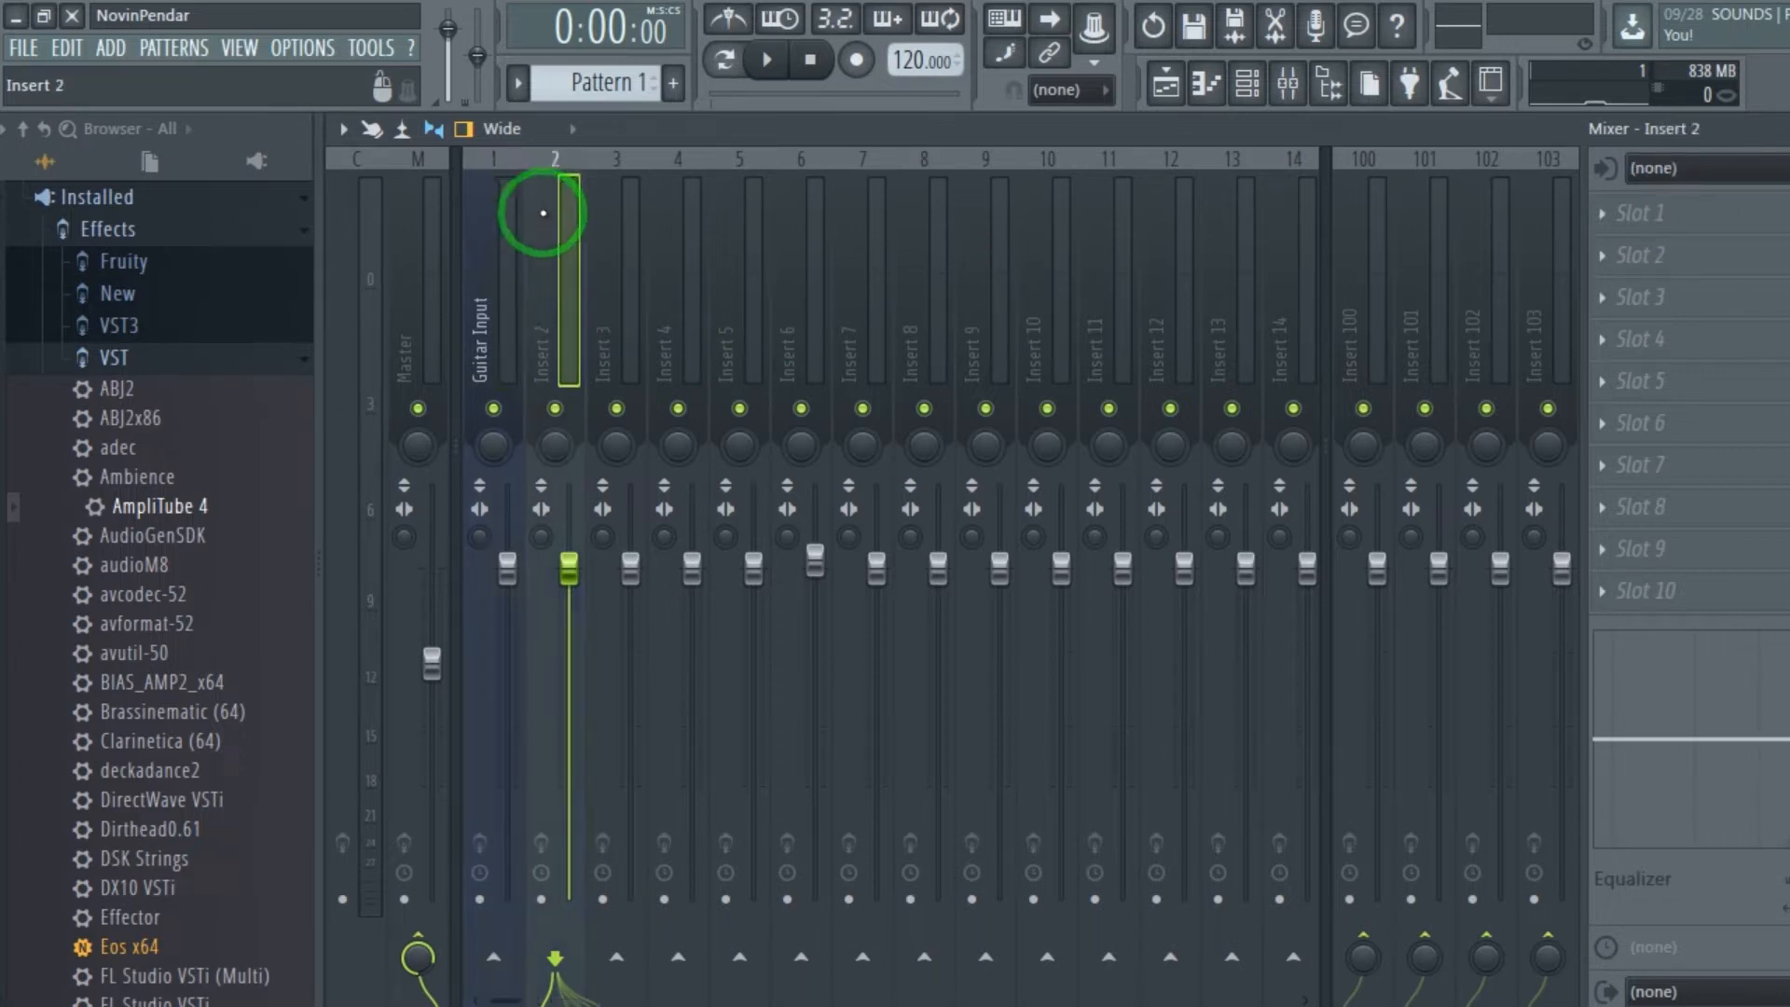
right_click(541, 219)
left_click(679, 183)
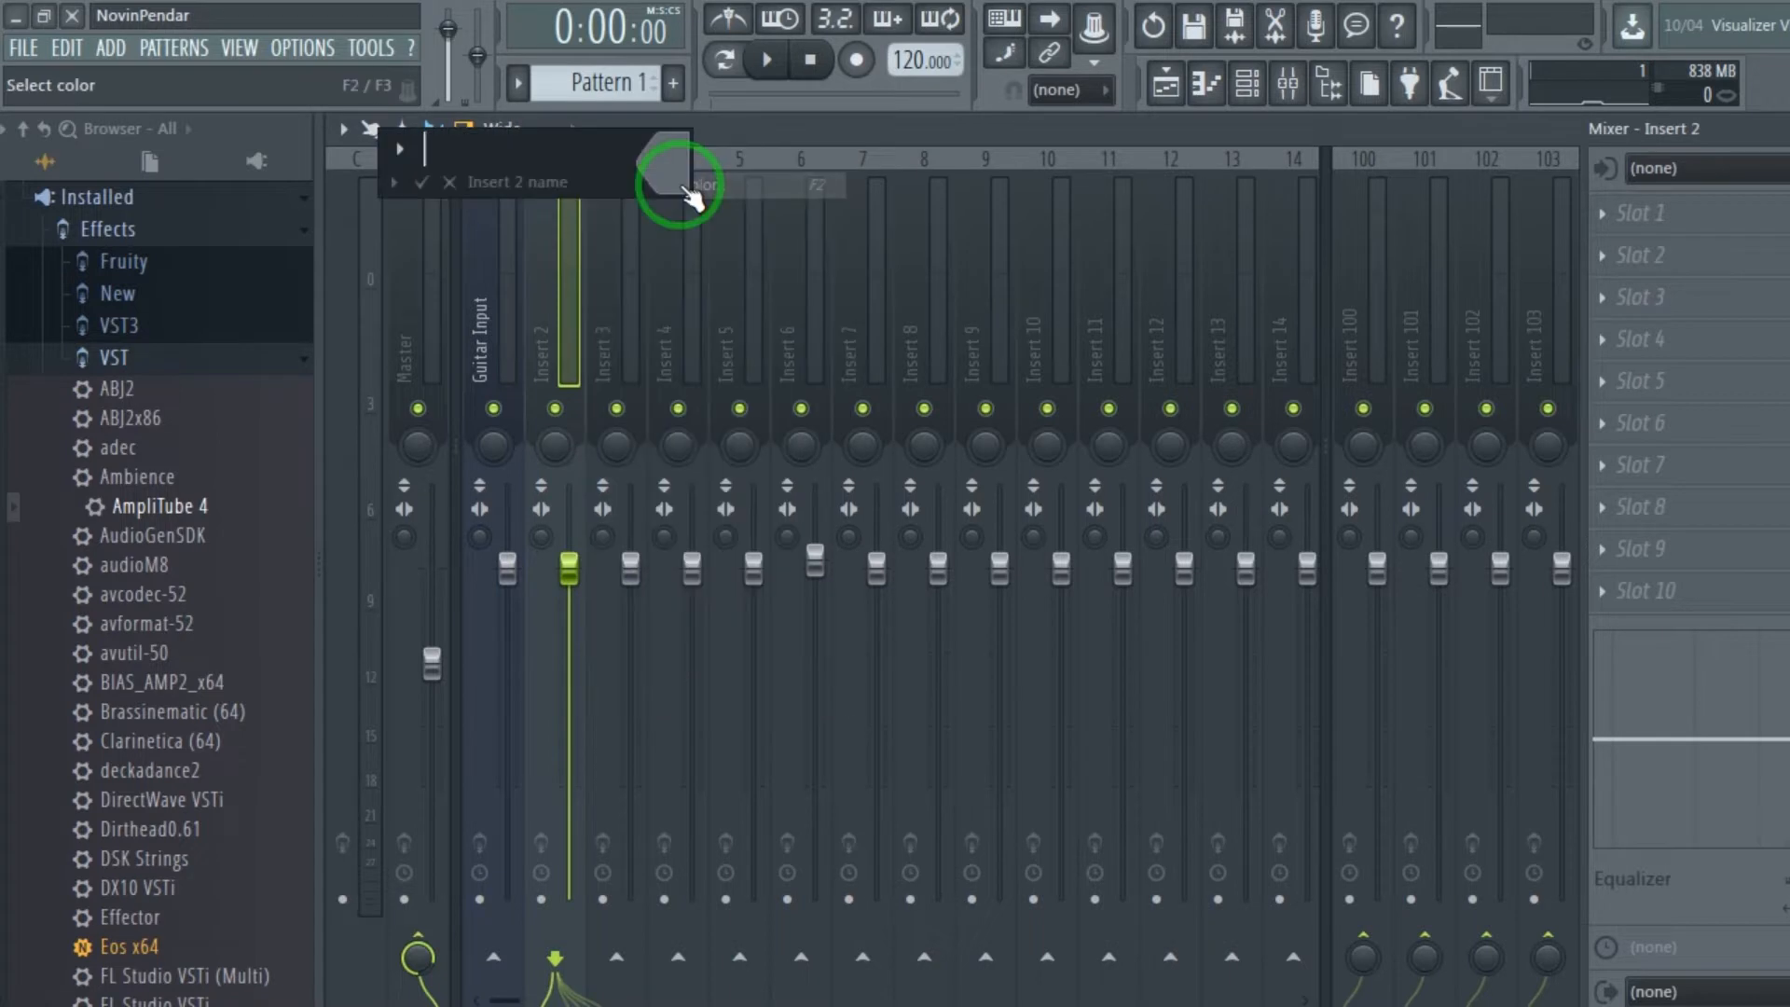
type("Amp")
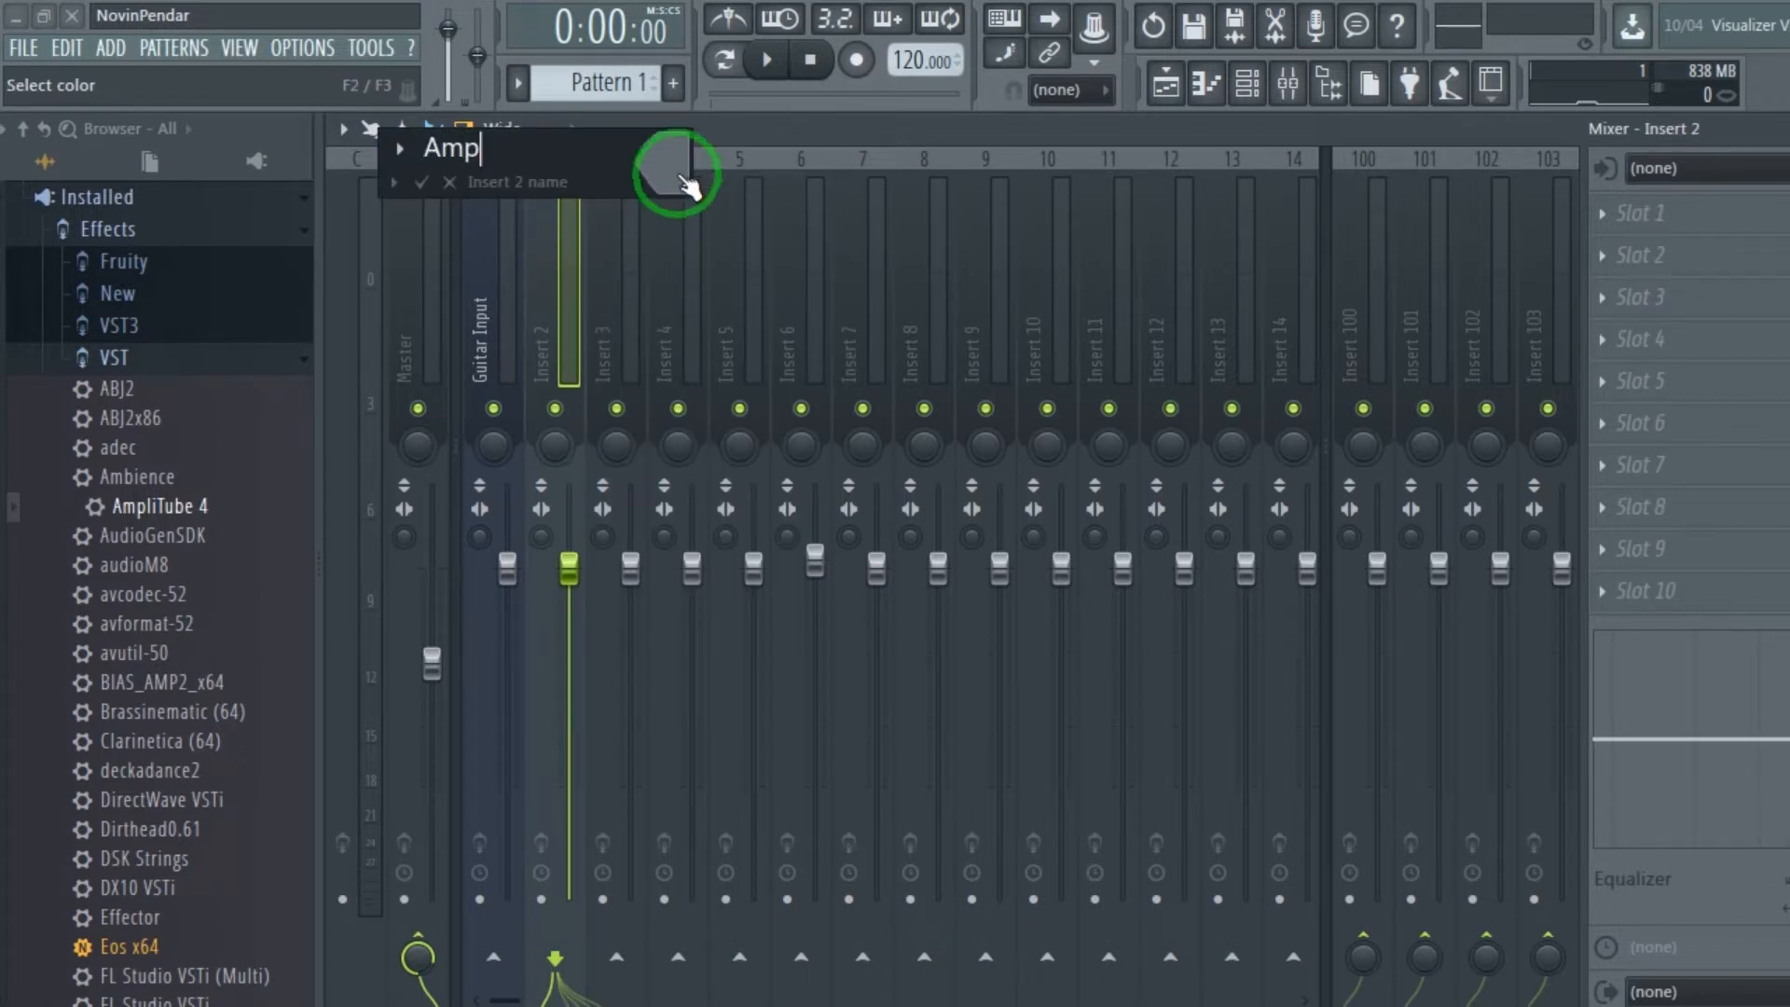
left_click(419, 181)
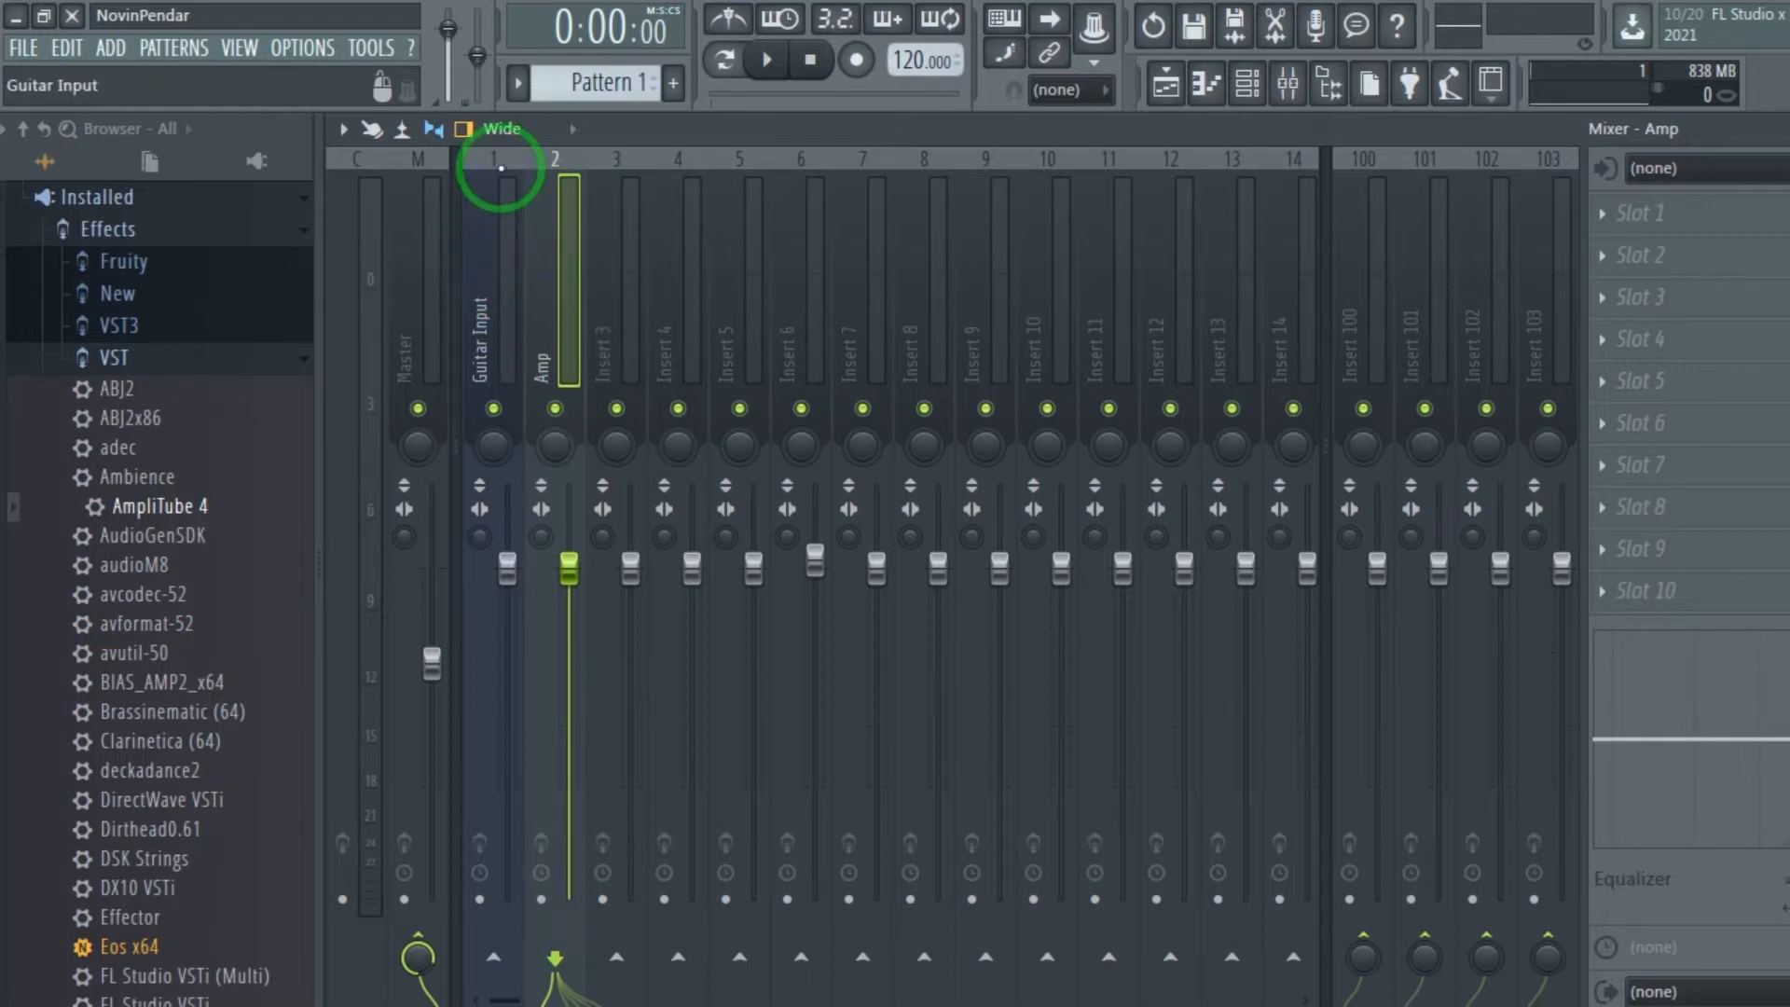
Load the AmpliTube 4 effect into slot 1 of the Amp track, leaving its audio input source at none.
left_click(476, 249)
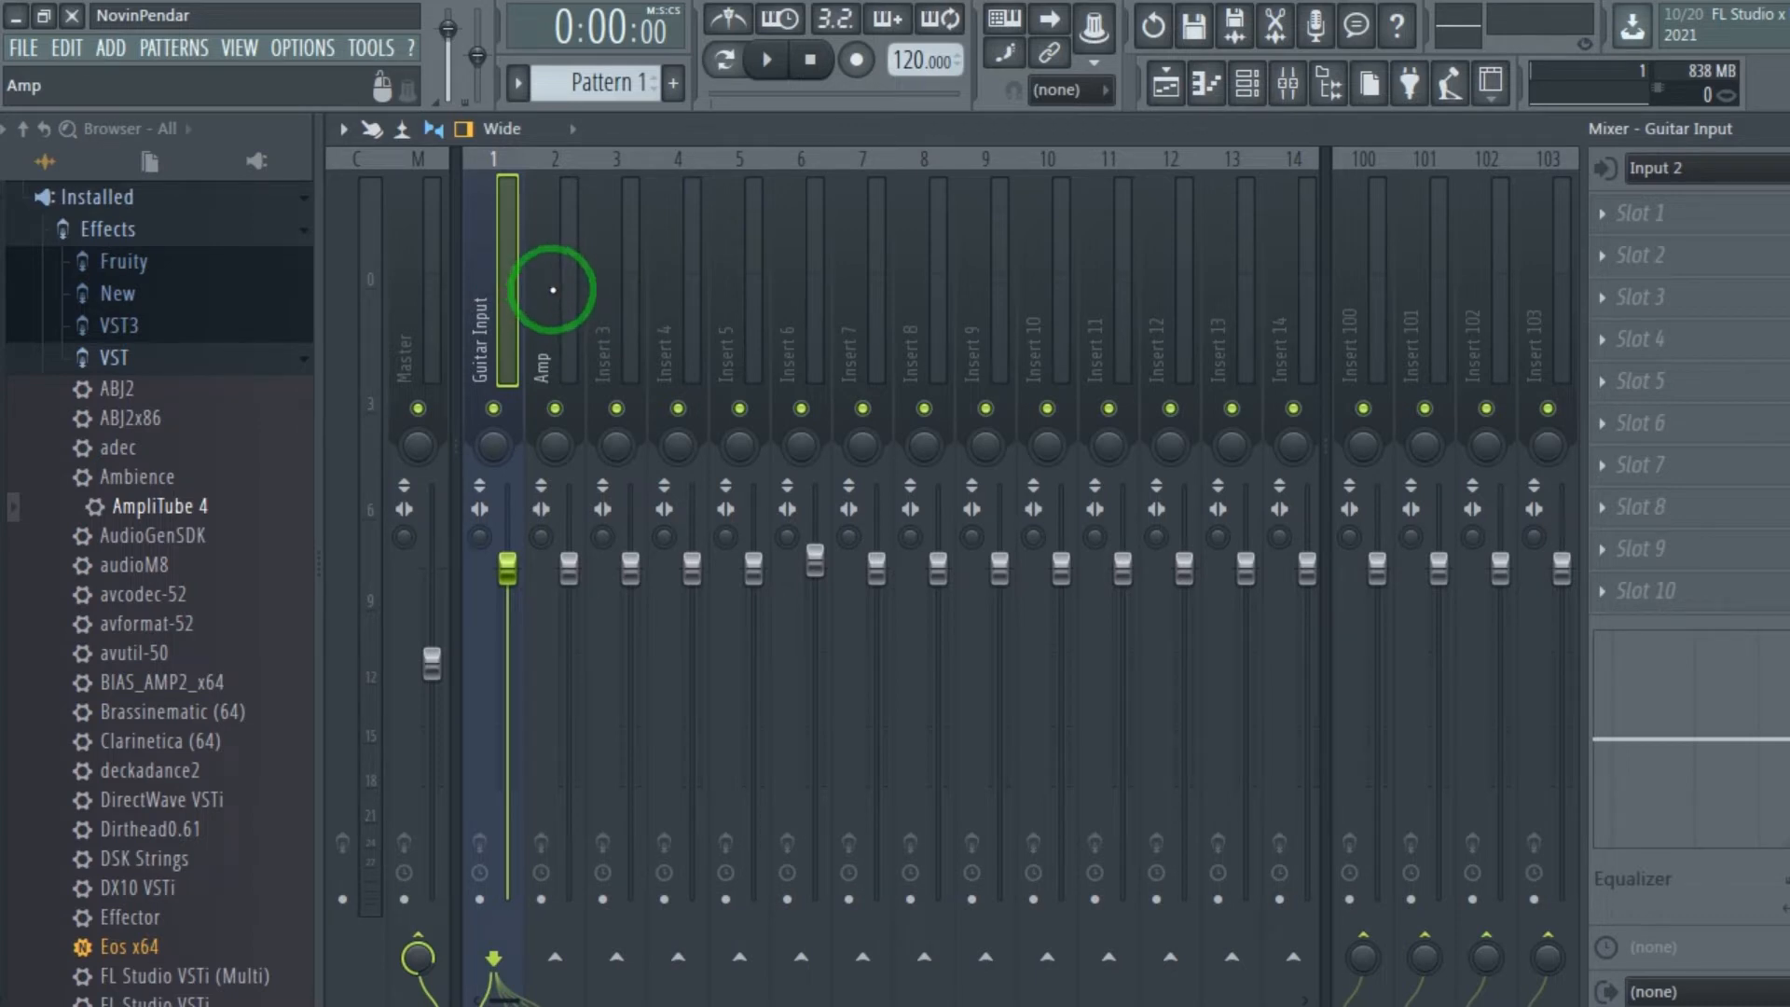
left_click(553, 290)
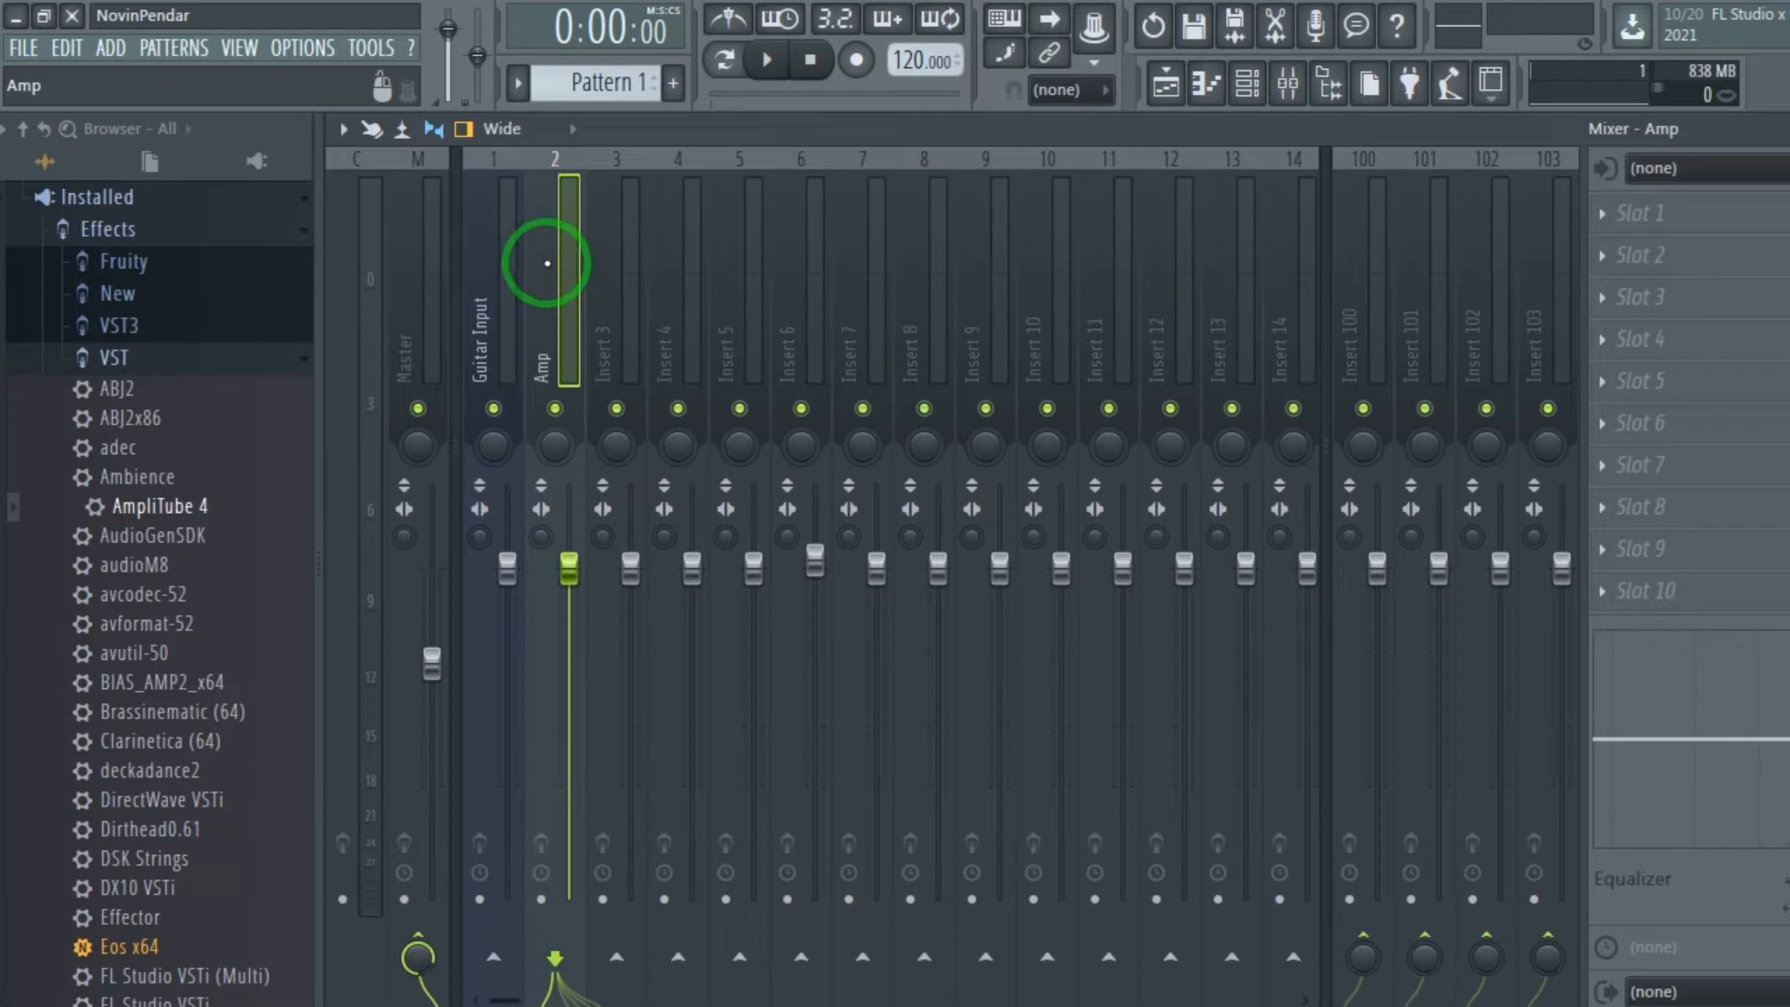
left_click_drag(164, 507, 151, 519)
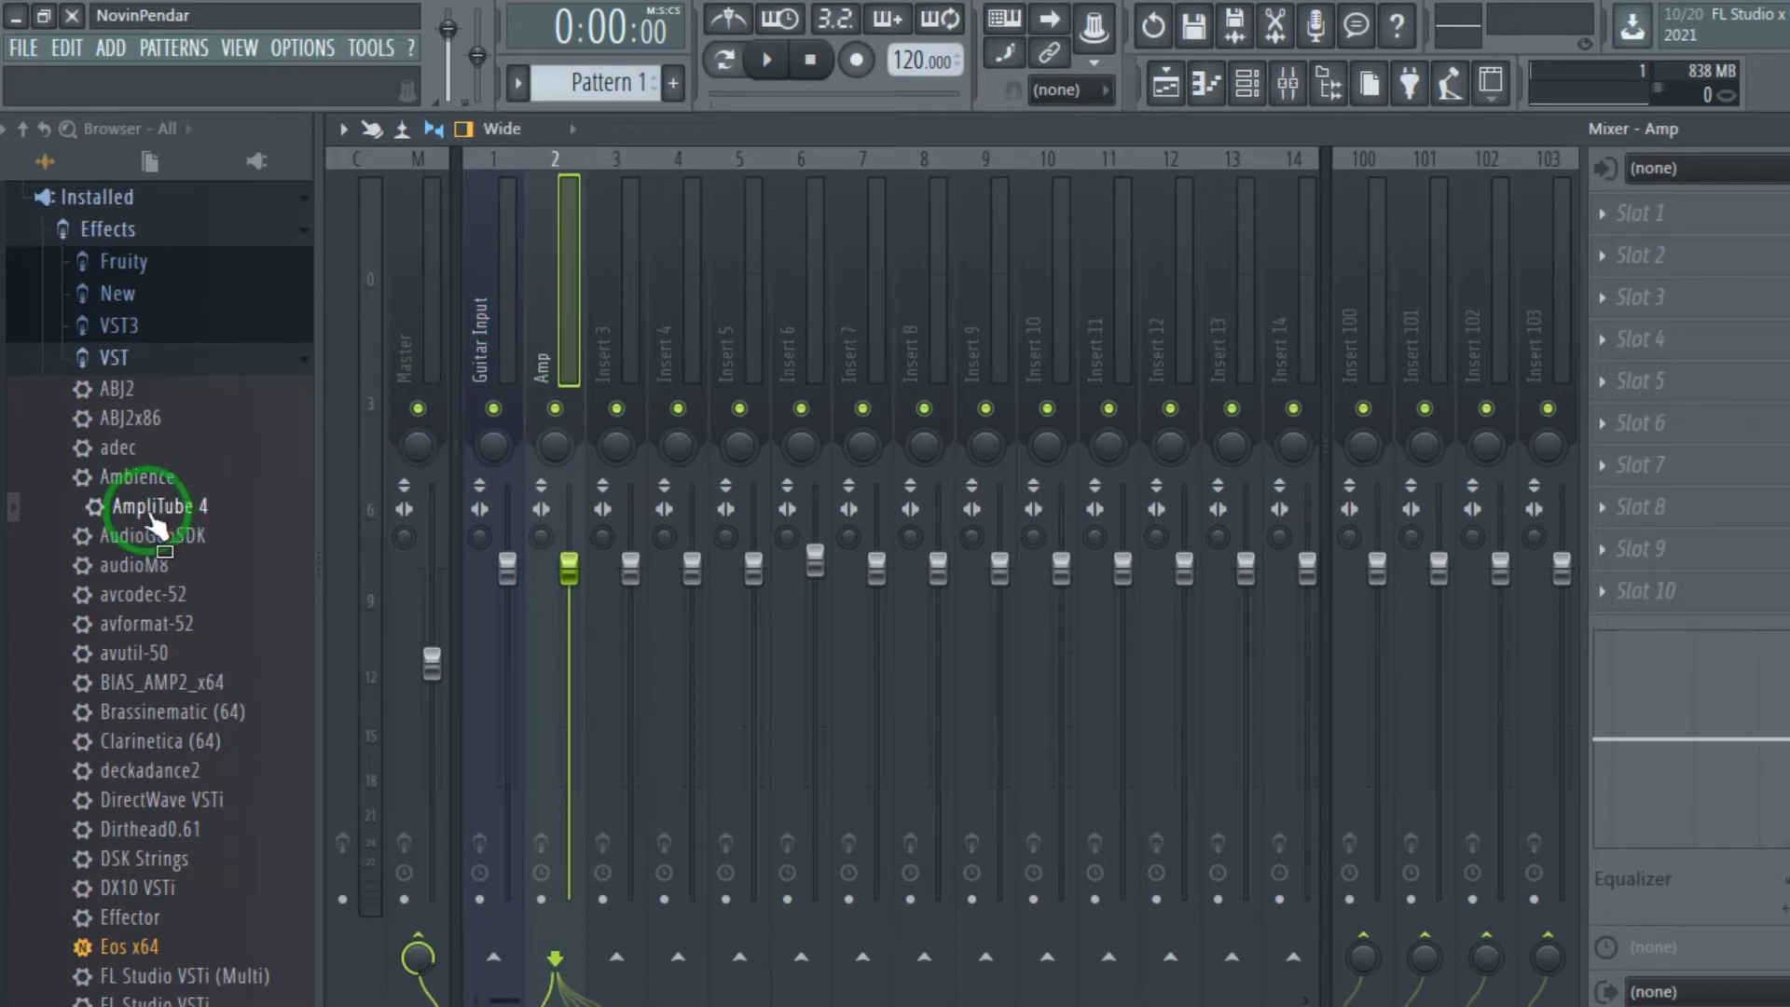
left_click_drag(160, 526, 1665, 210)
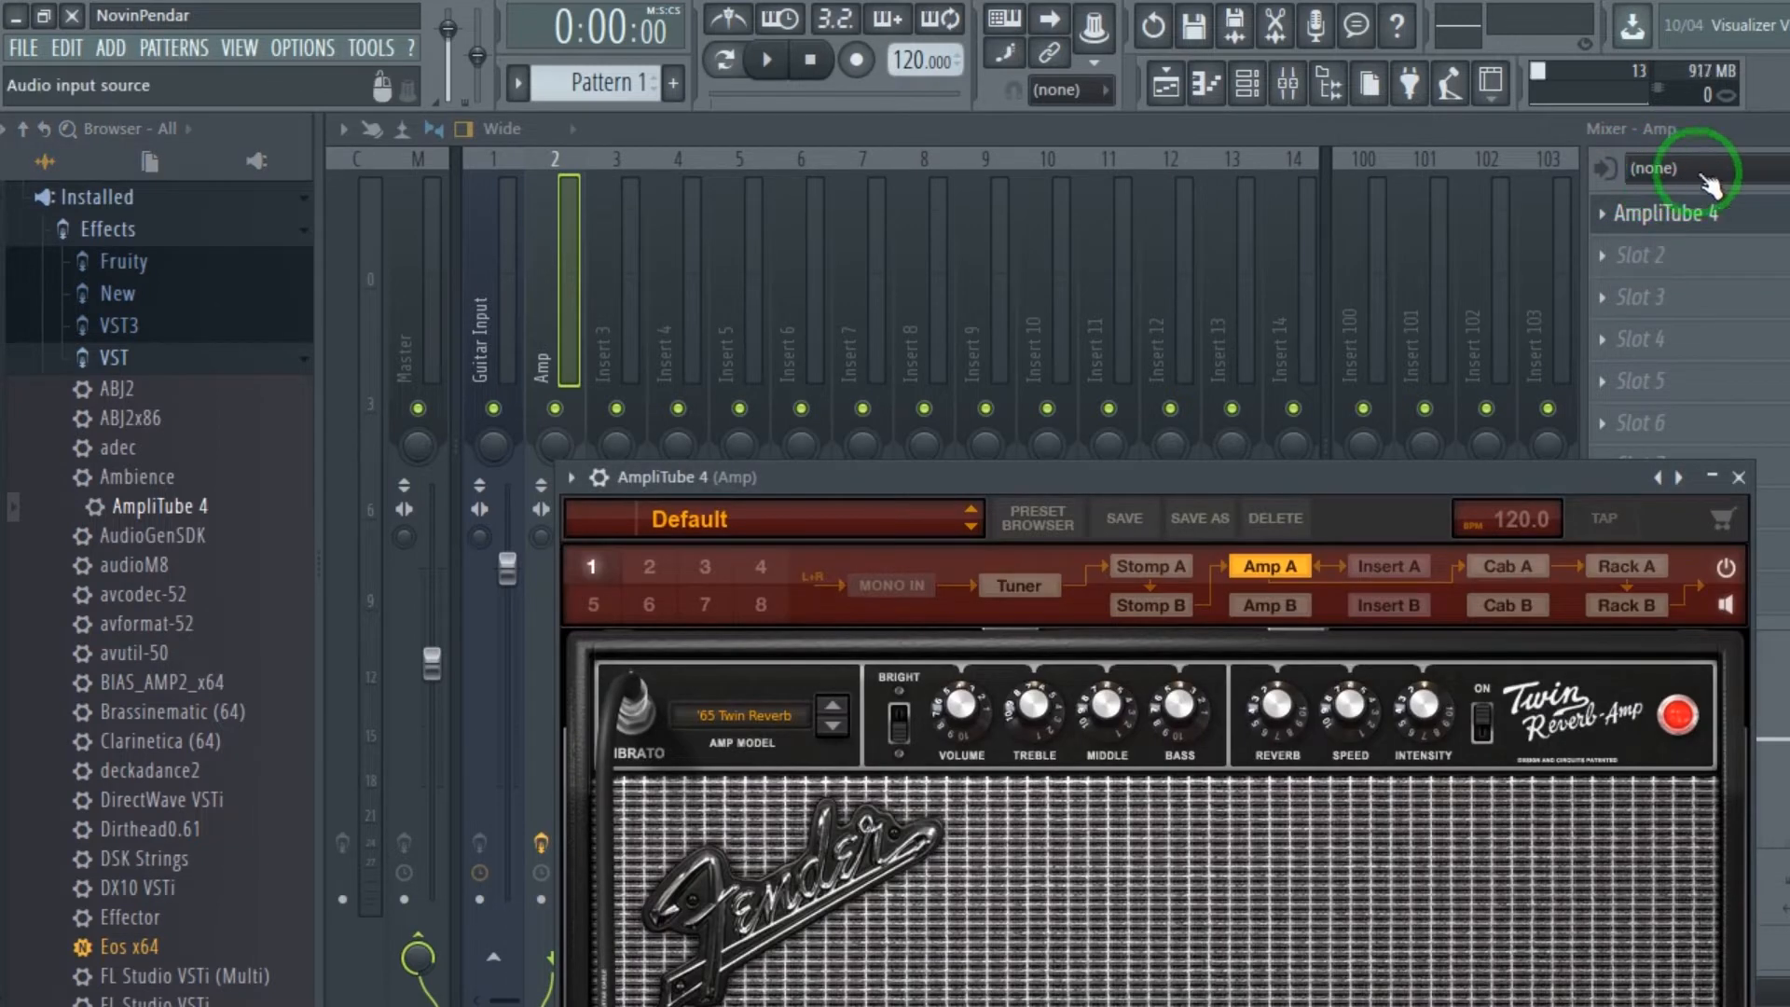
left_click(1688, 170)
left_click(1693, 170)
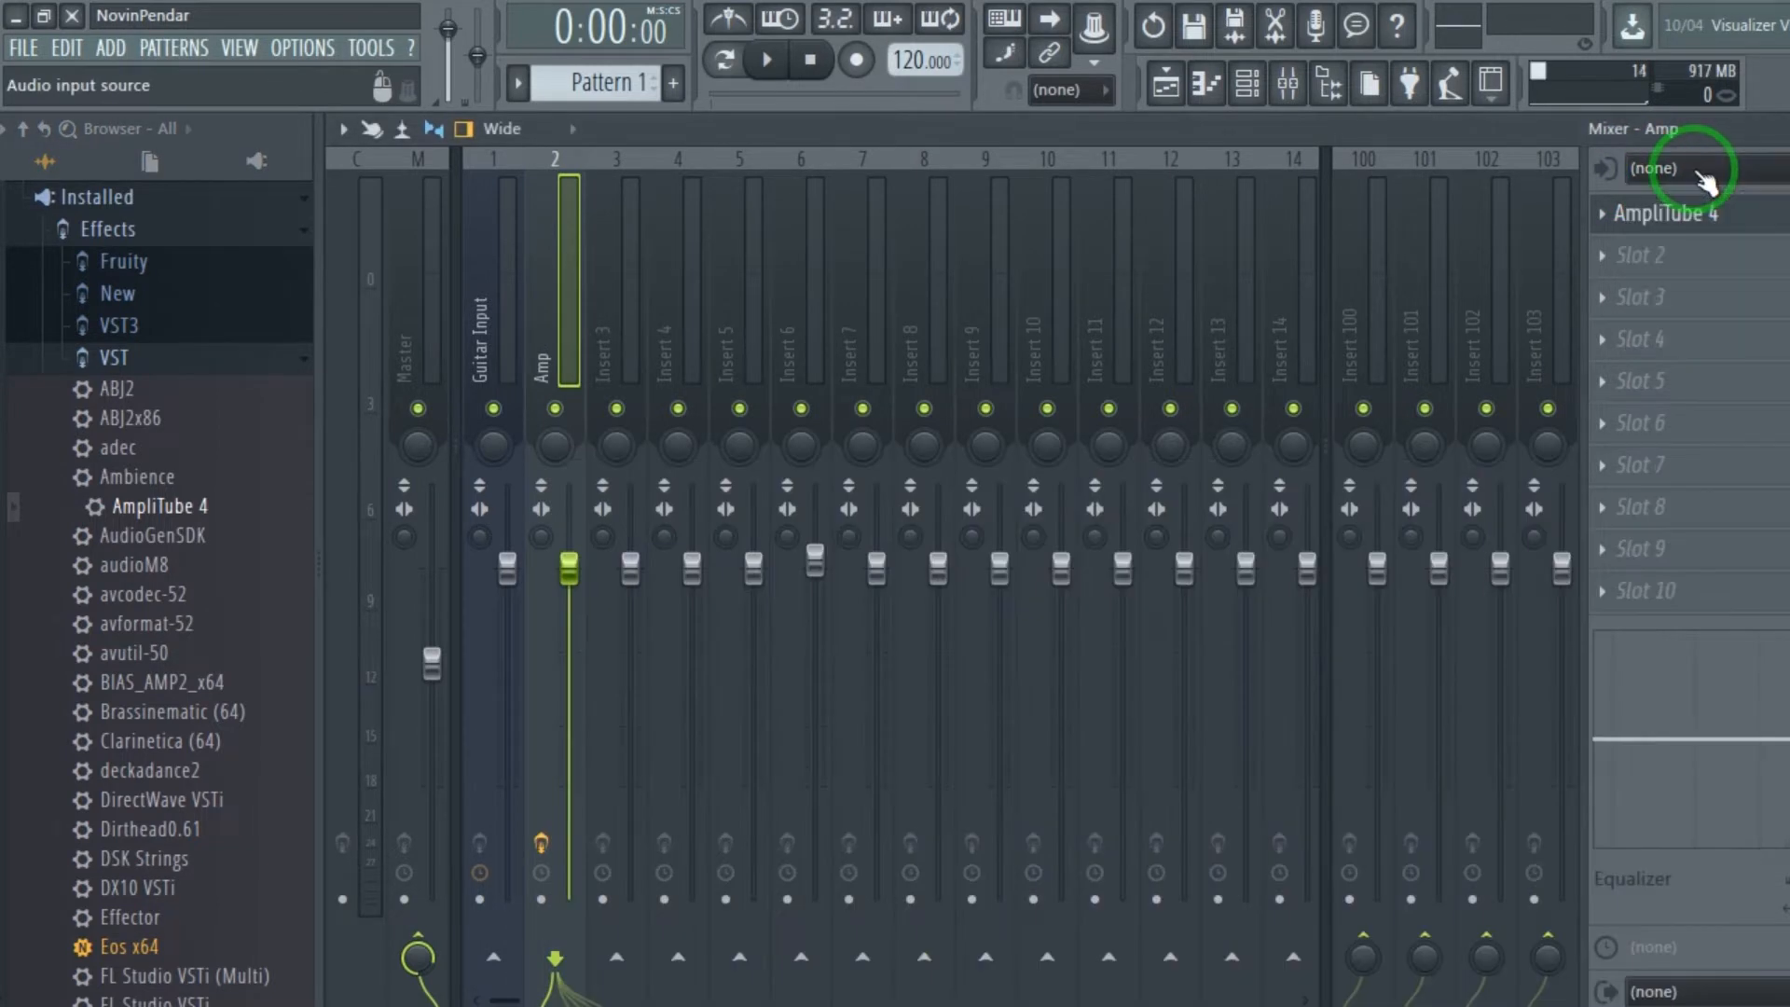
Load the saved metal preset from the Custom Shop presets in the Amp track's AmpliTube 4.
left_click(485, 167)
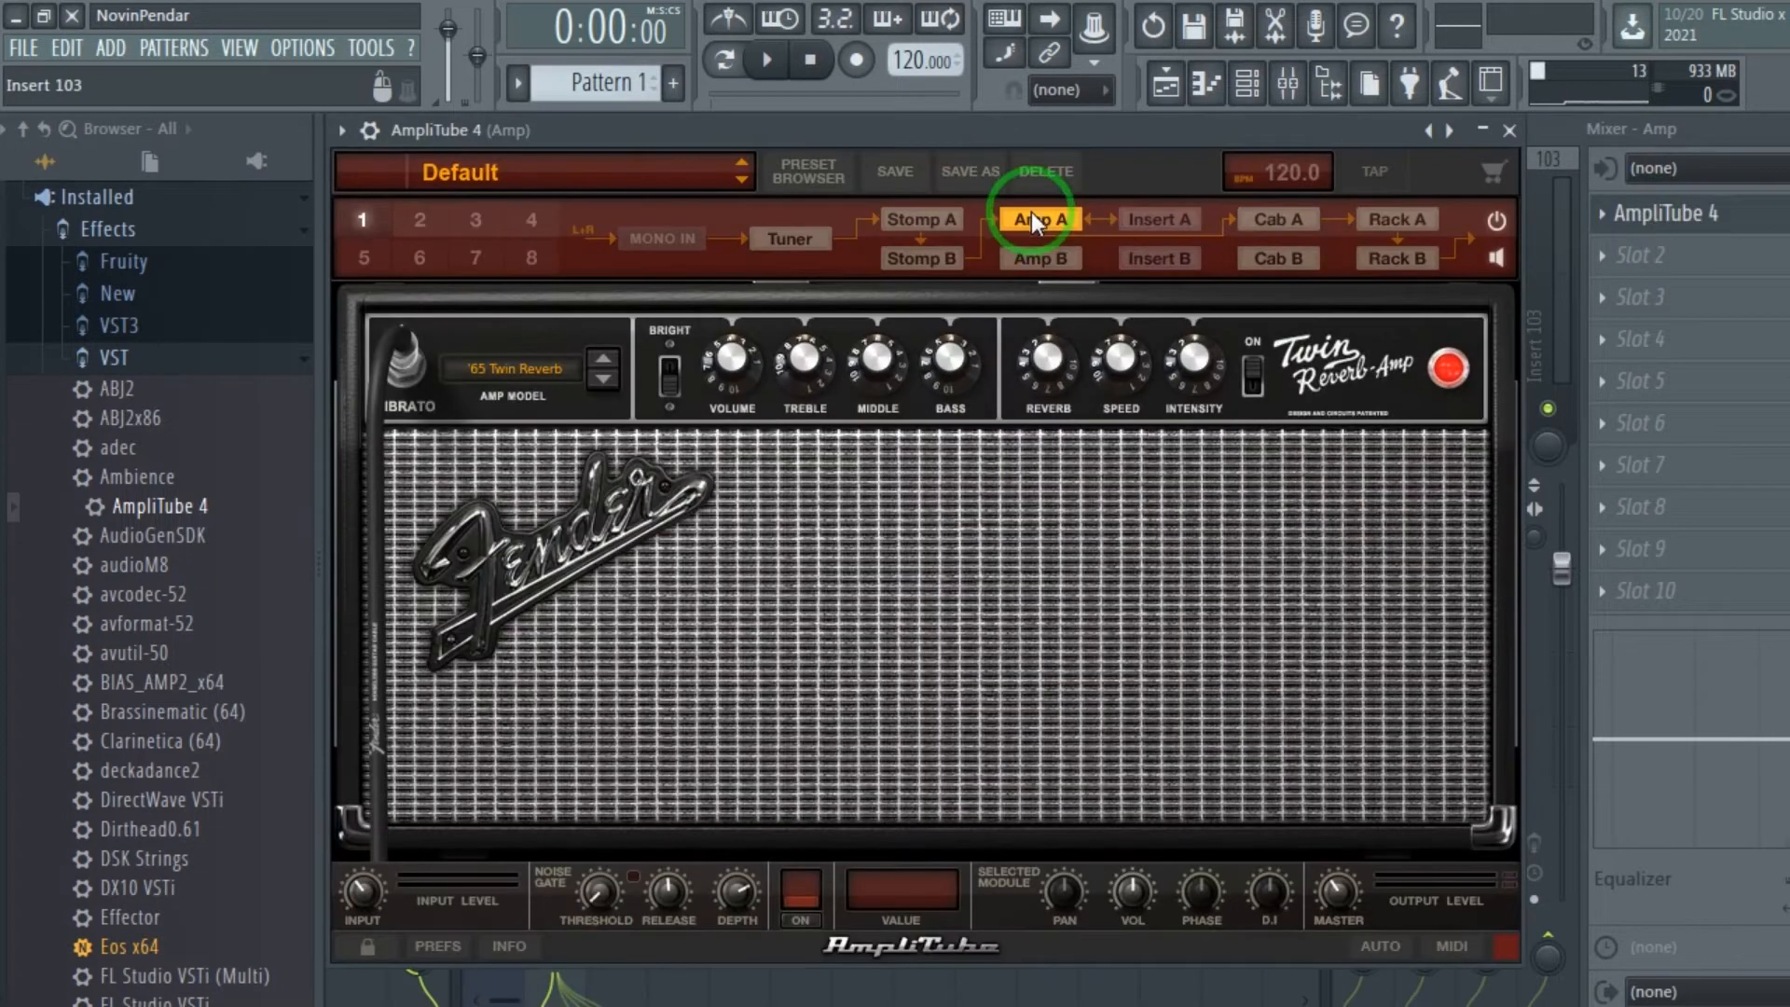
left_click(625, 163)
mouse_move(610, 341)
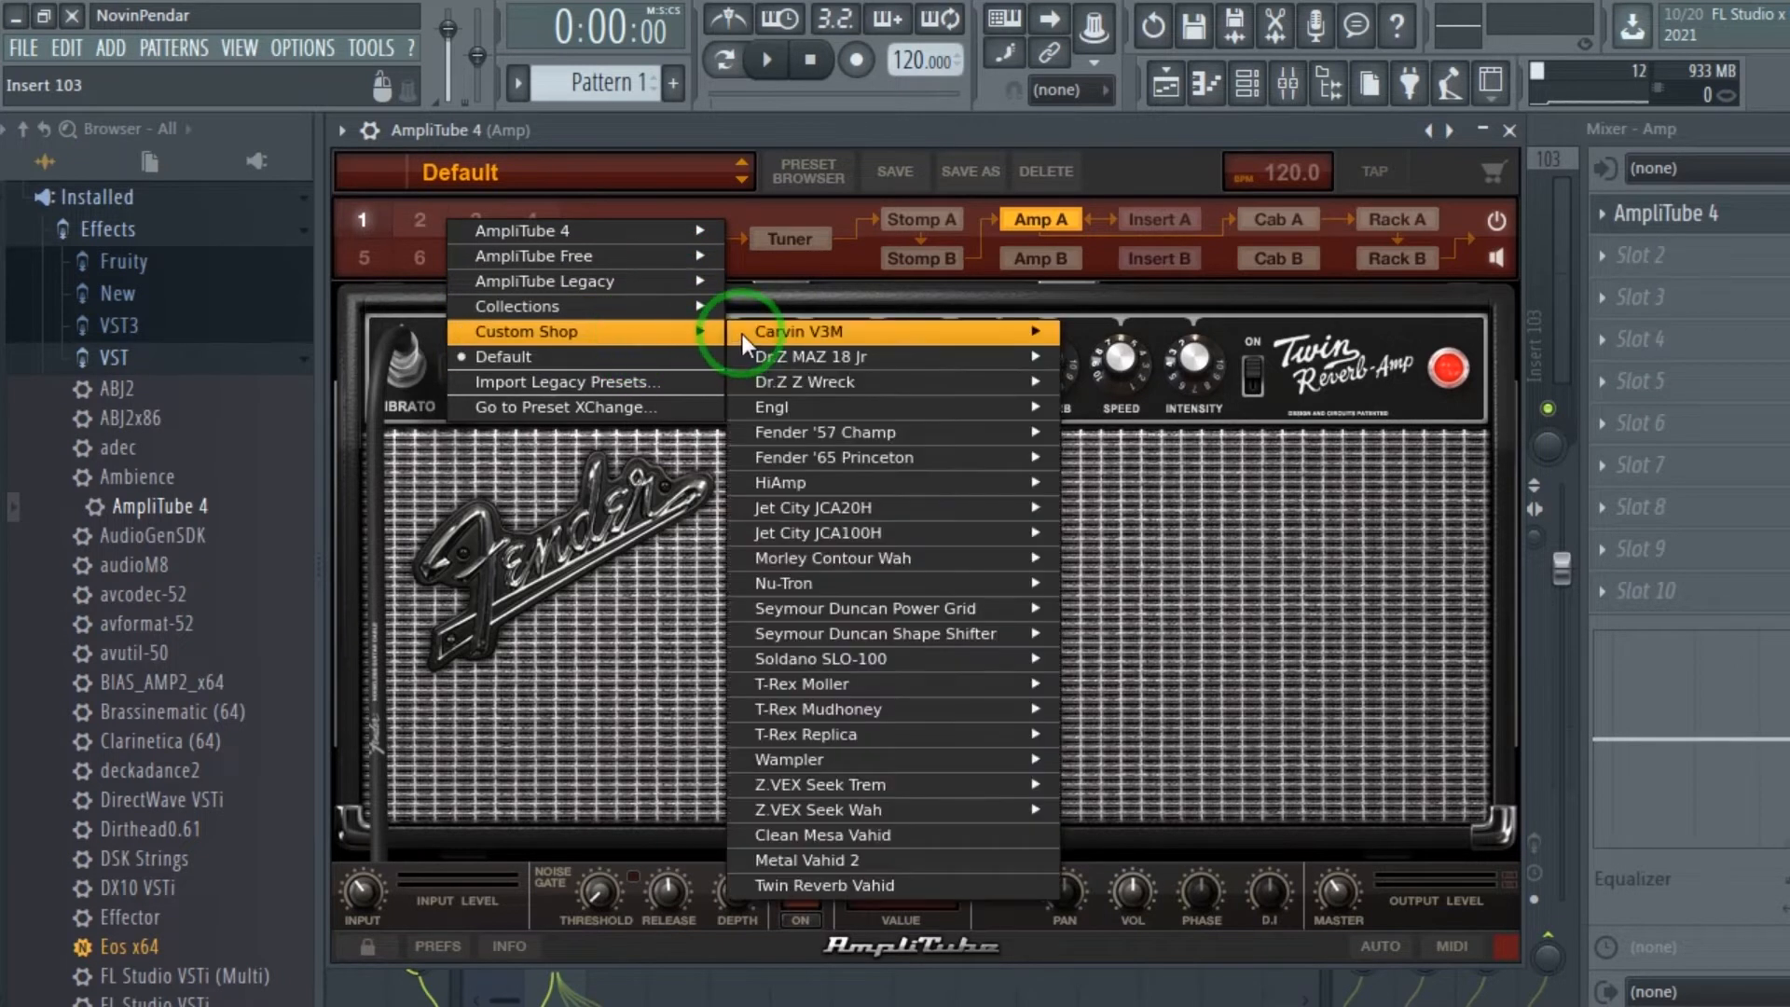
left_click(864, 851)
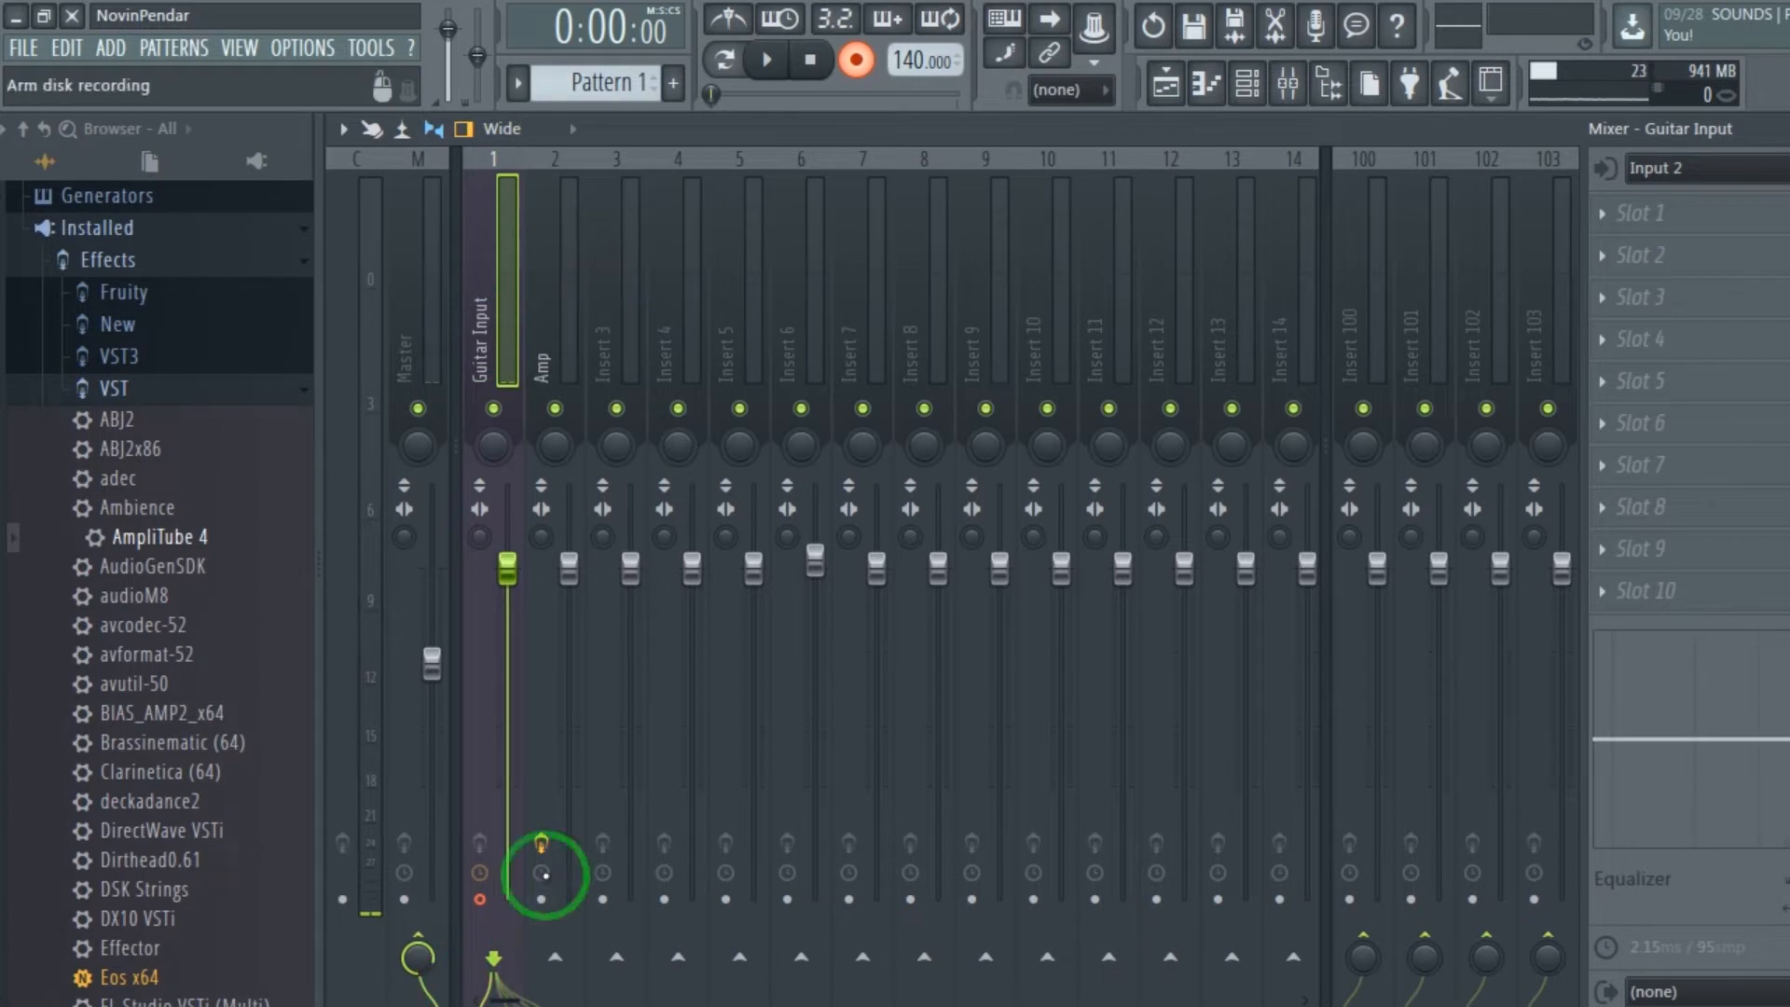
Disable the Guitar Input track's send to Master and enable its send to the Amp track.
left_click(545, 843)
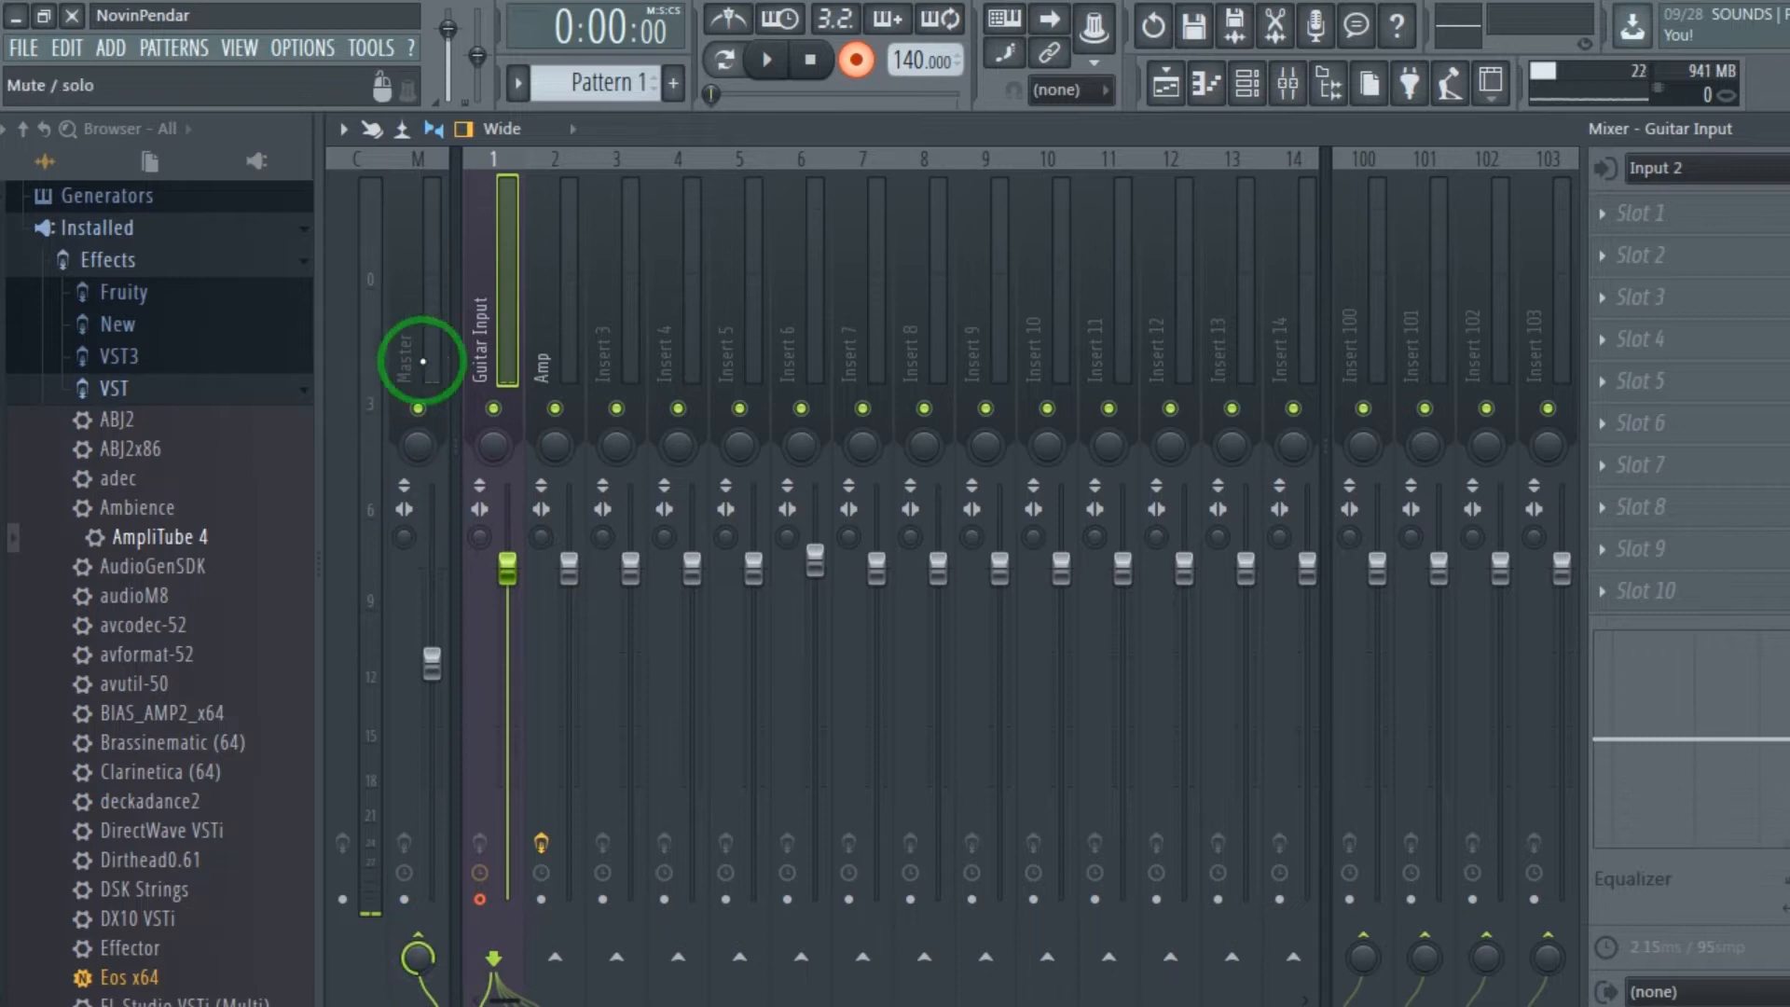
left_click(413, 318)
left_click(469, 277)
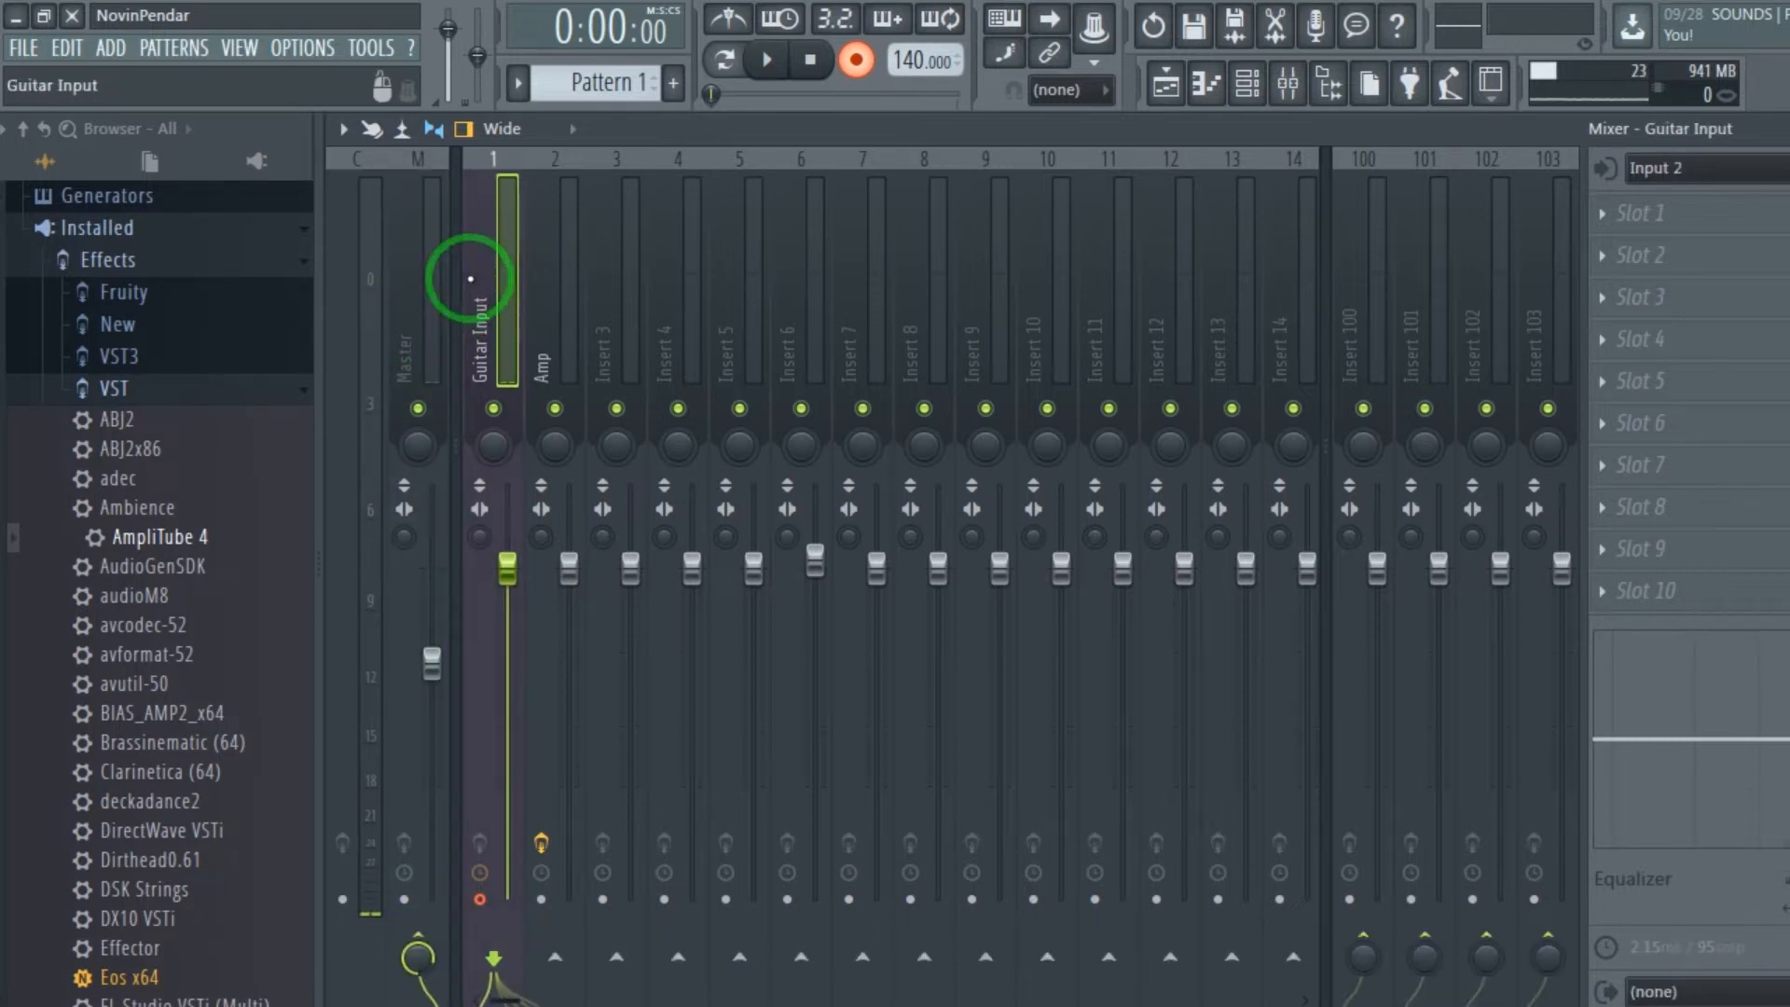
left_click(418, 953)
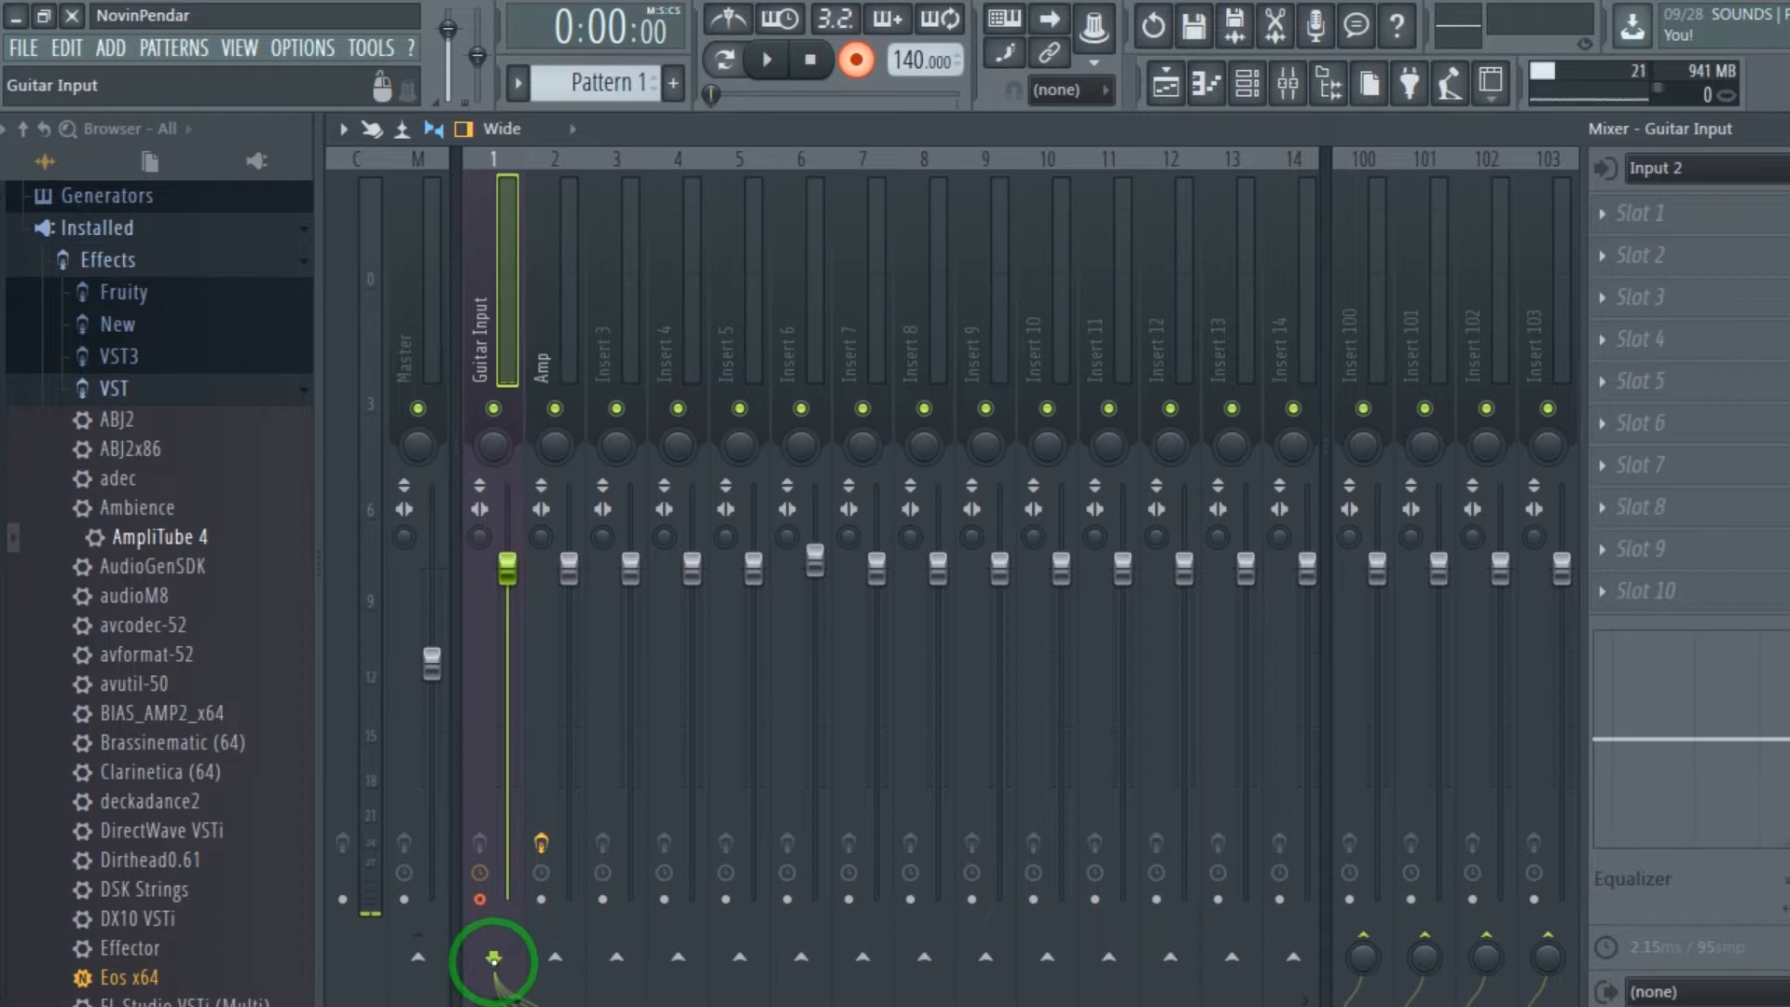
left_click(560, 959)
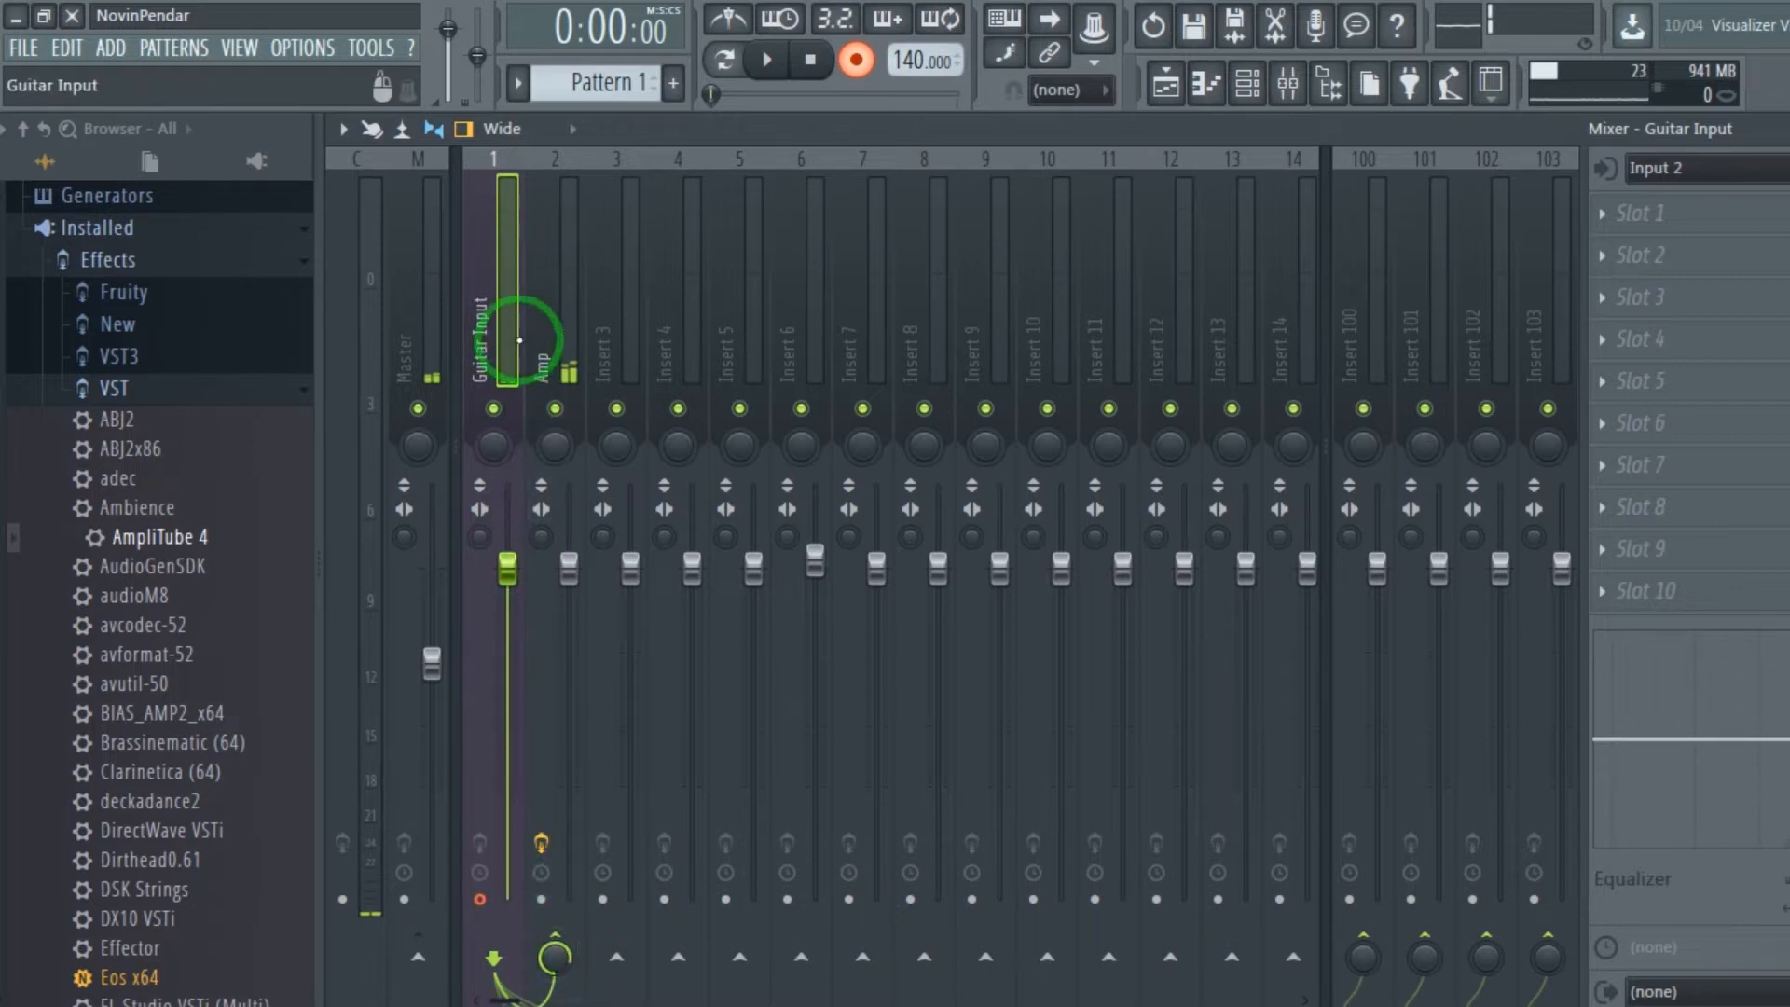
Inspect the signal levels and routing of the Amp, Master and Guitar Input tracks.
left_click(542, 280)
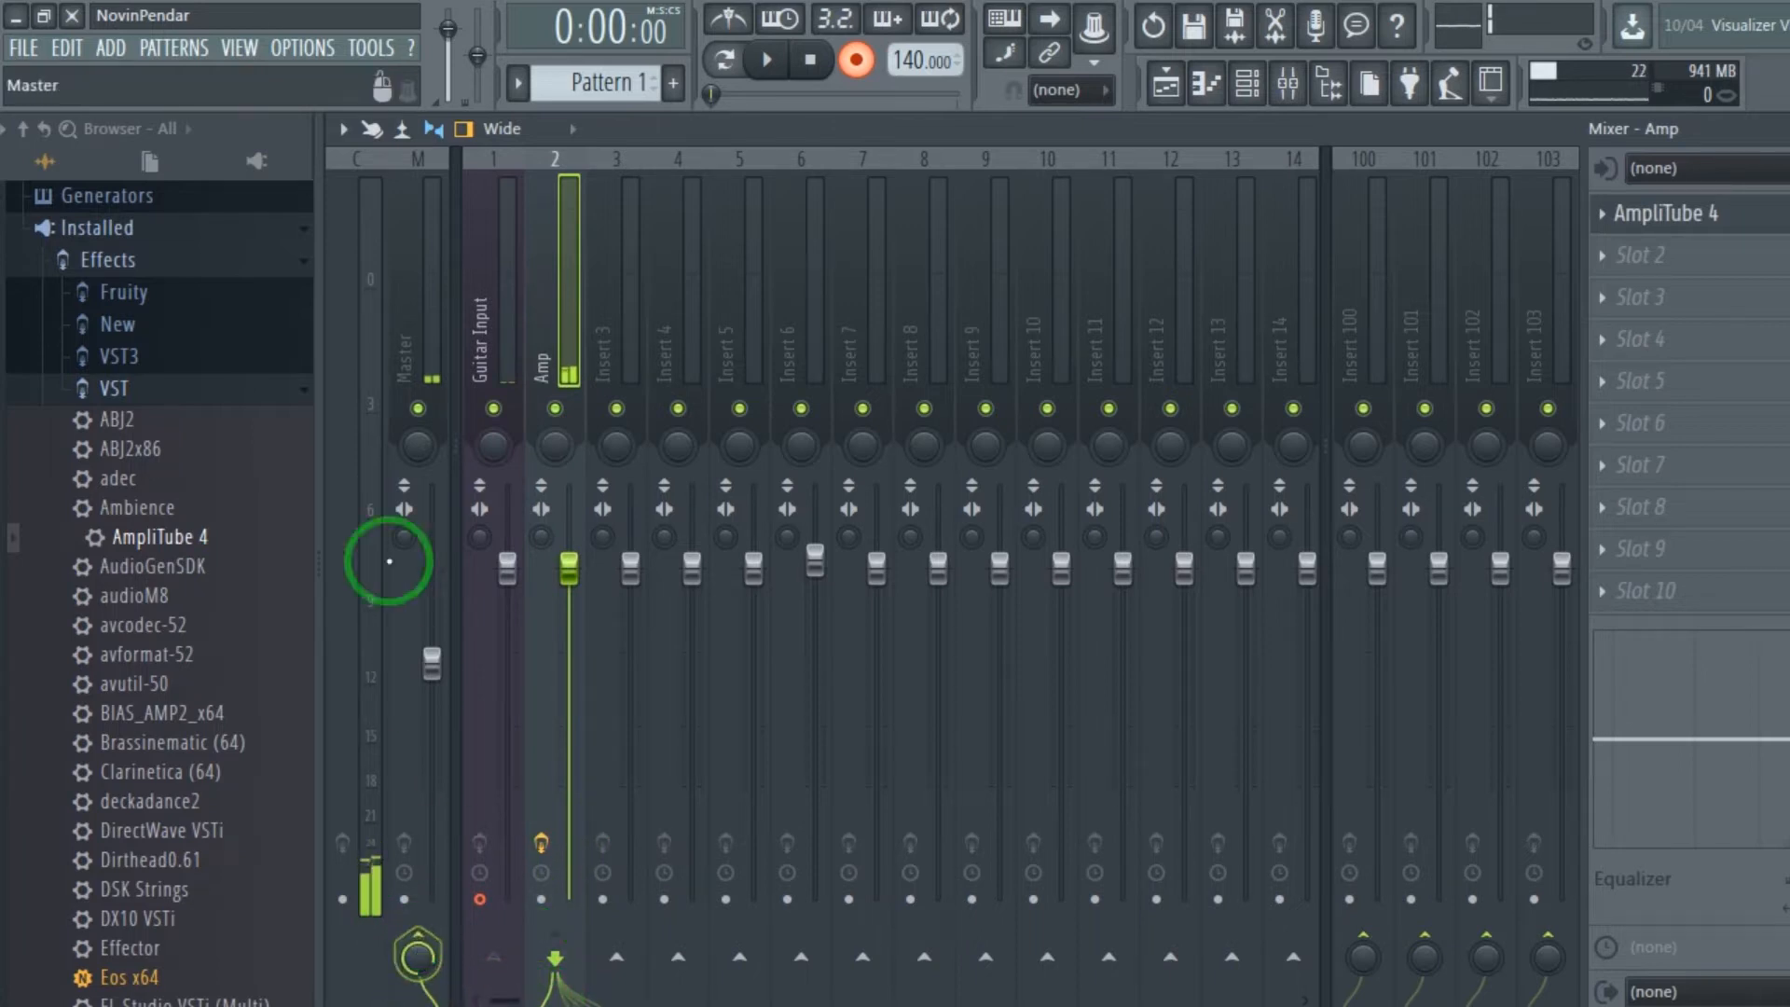
left_click(405, 304)
left_click(477, 835)
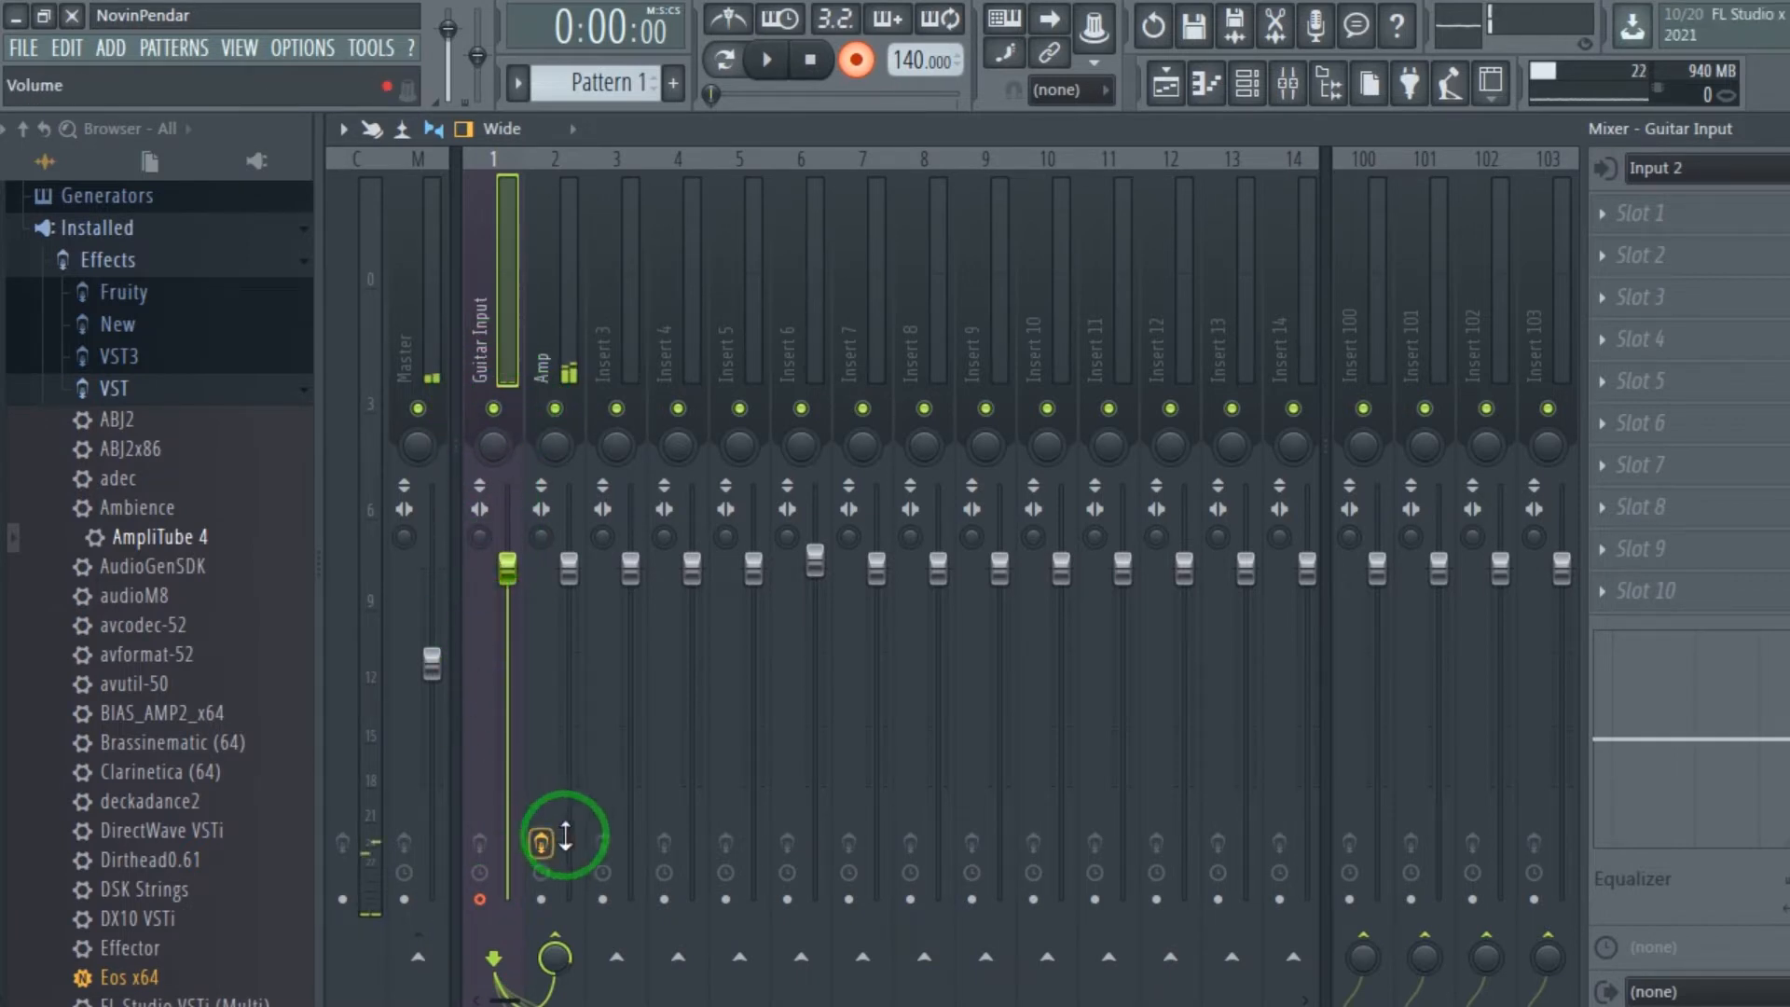
left_click(546, 306)
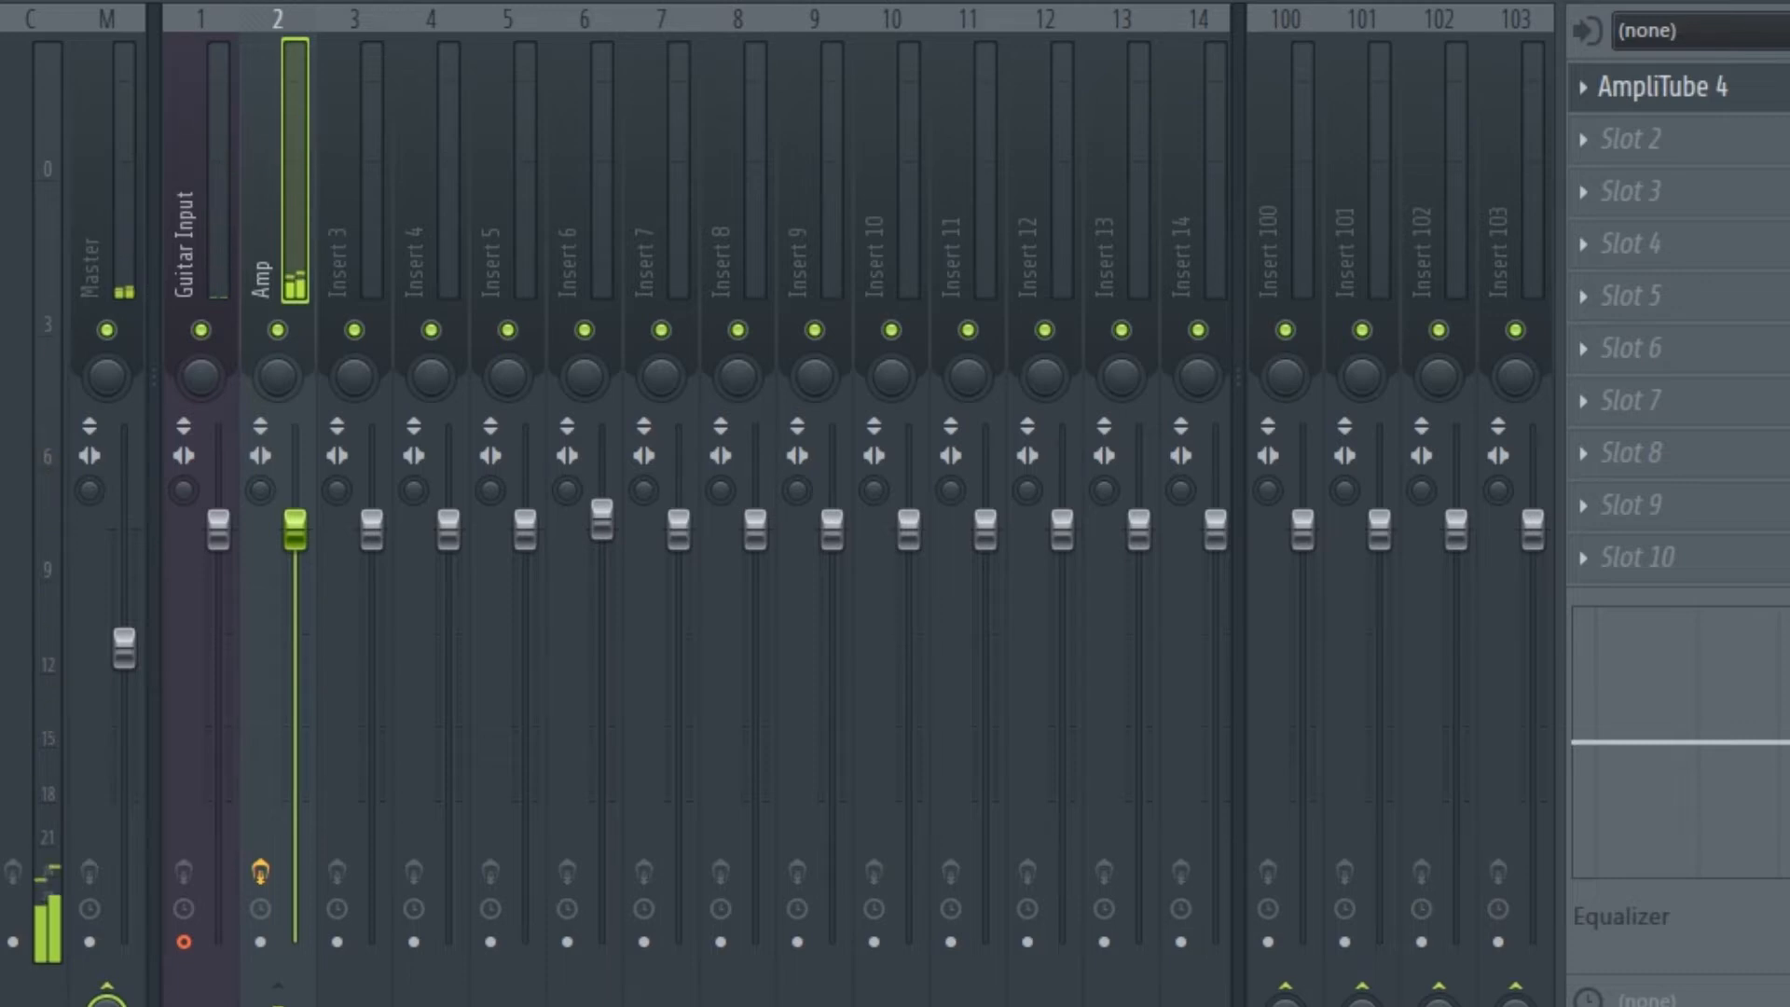
Disarm disk recording on the Guitar Input track.
left_click(187, 191)
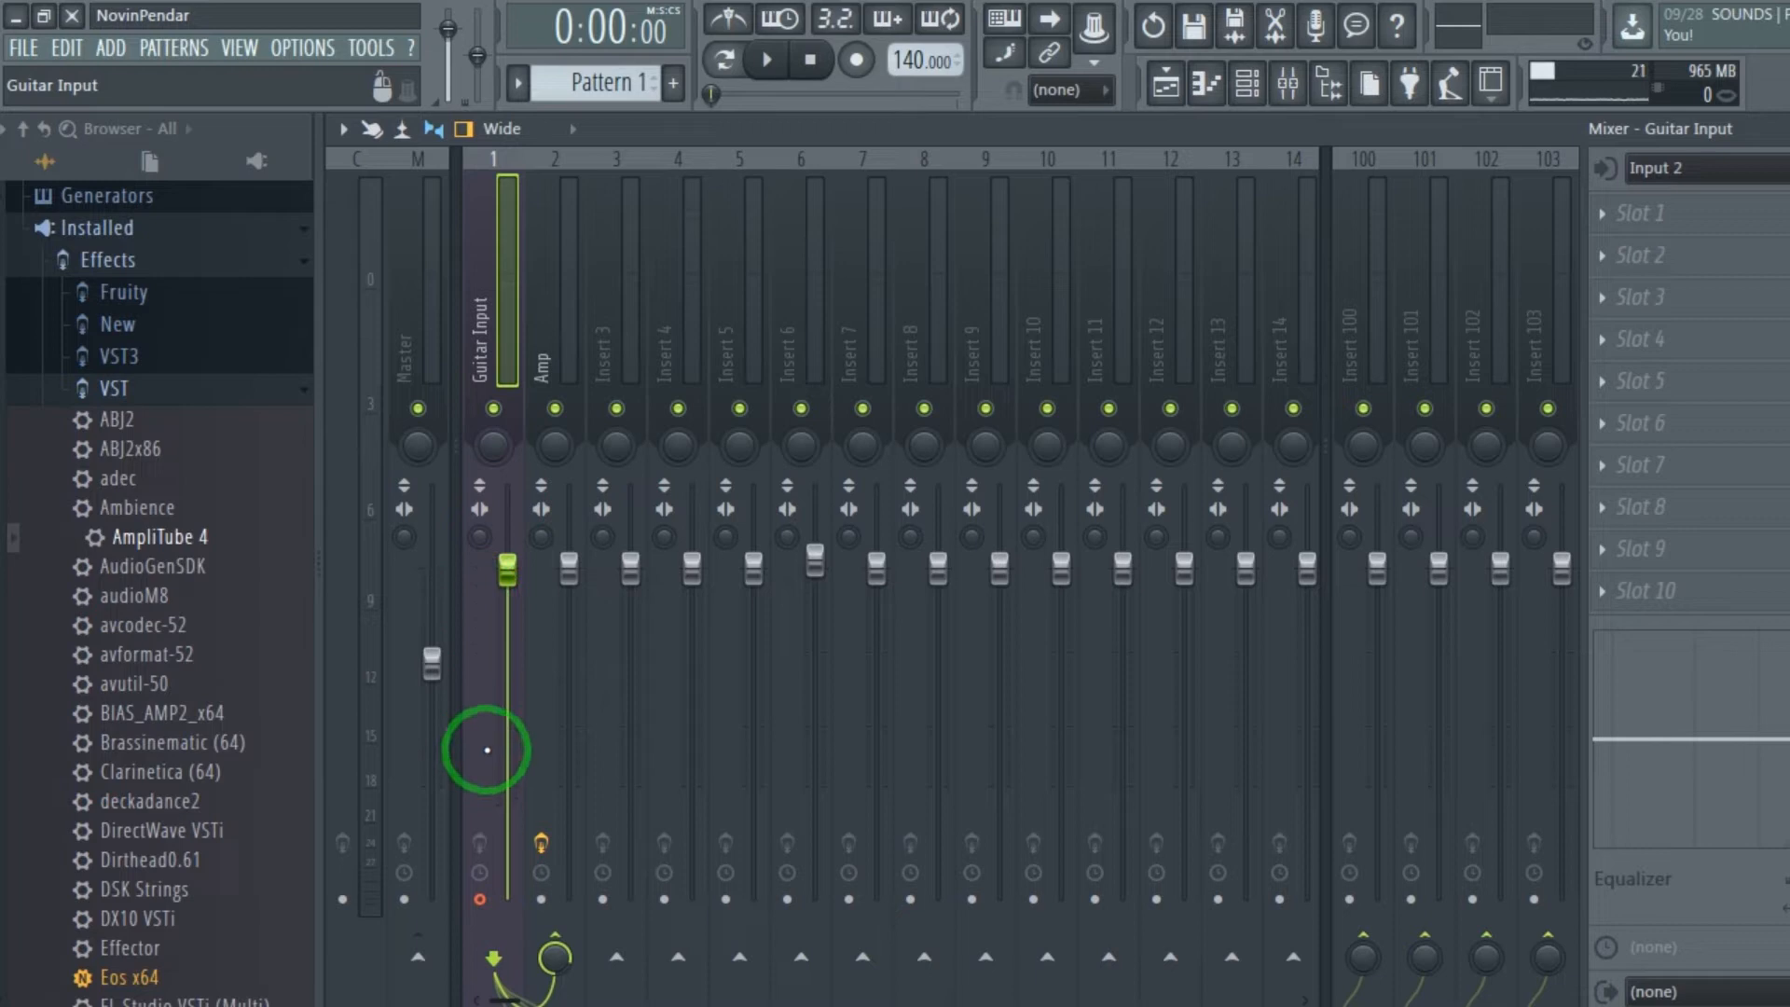
left_click(479, 899)
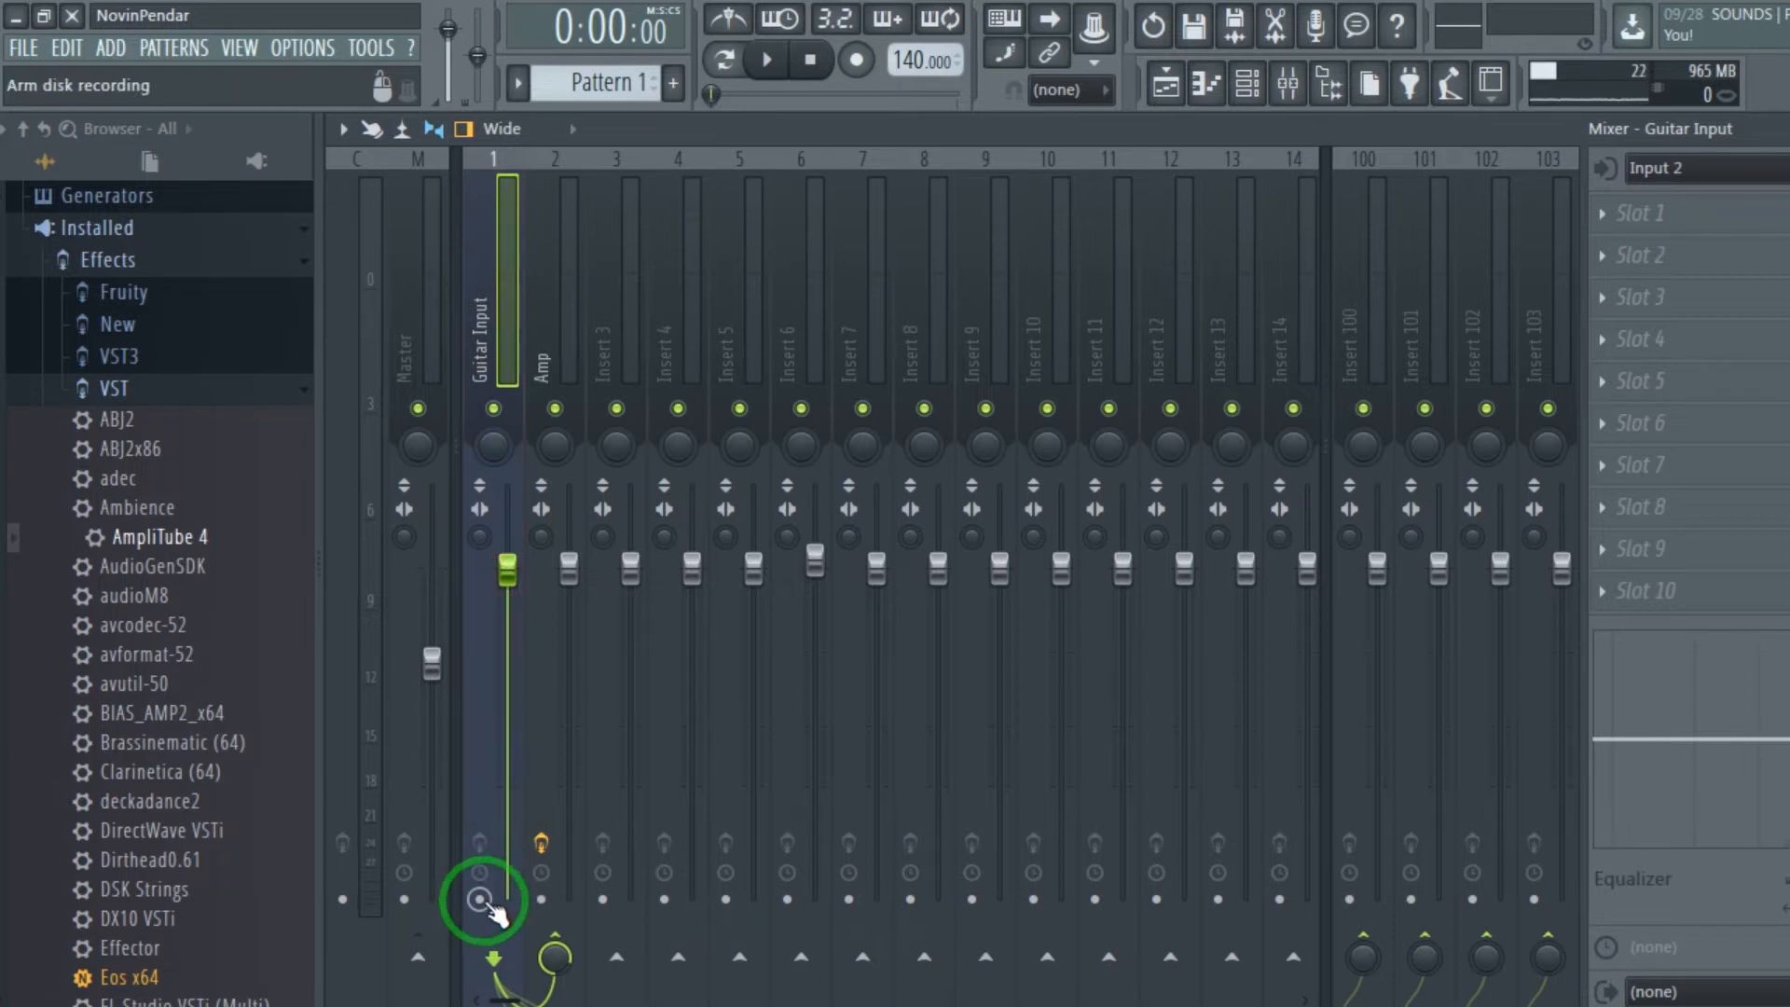
Arm disk recording on the Guitar Input track and set the save location to Local Disk (E:).
left_click(479, 900)
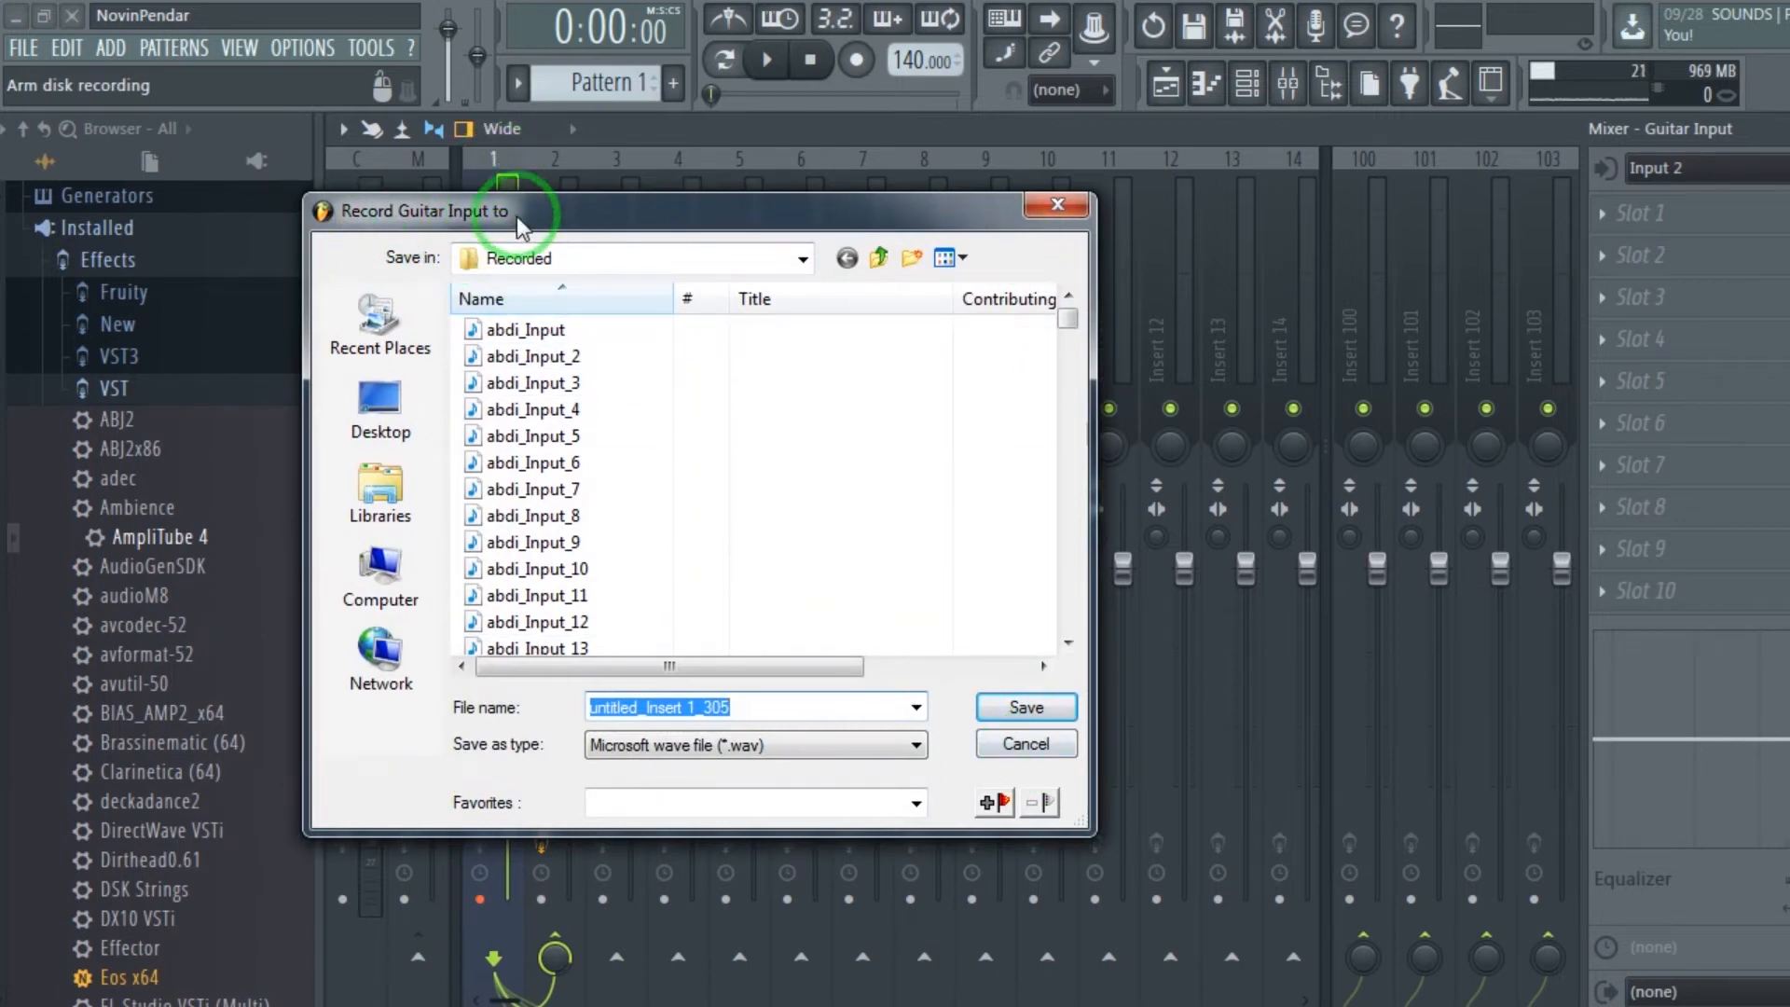
left_click(539, 261)
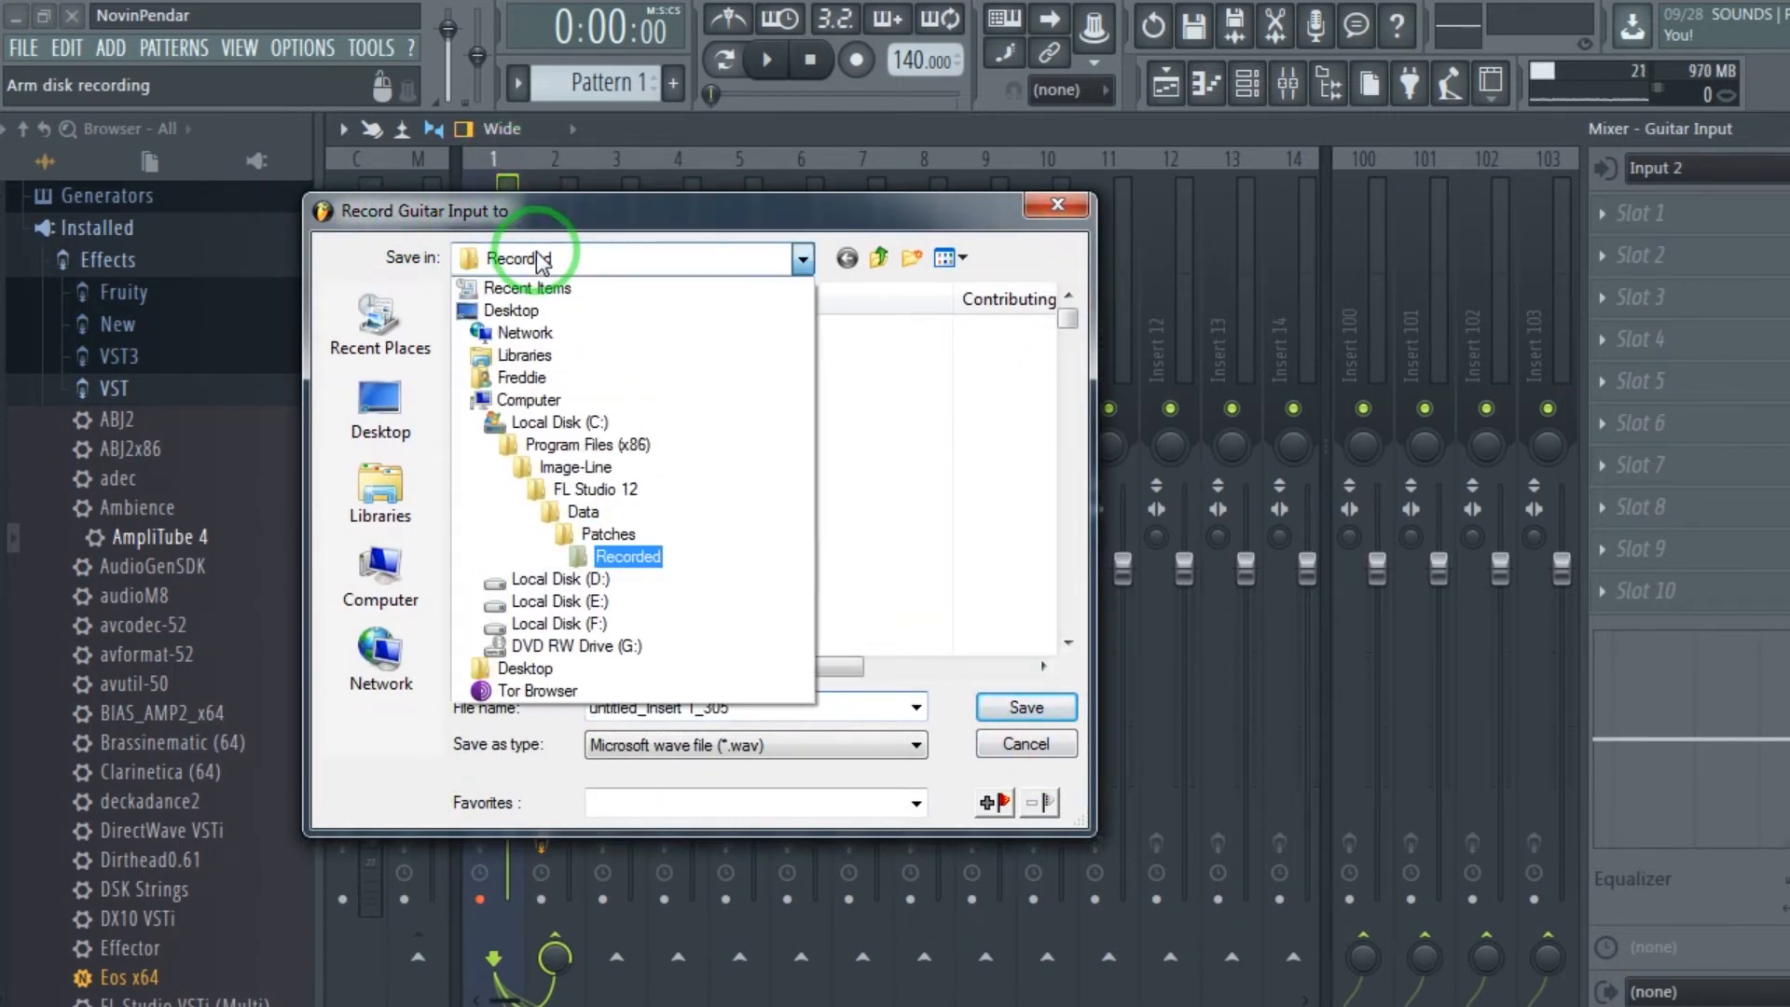
left_click(578, 602)
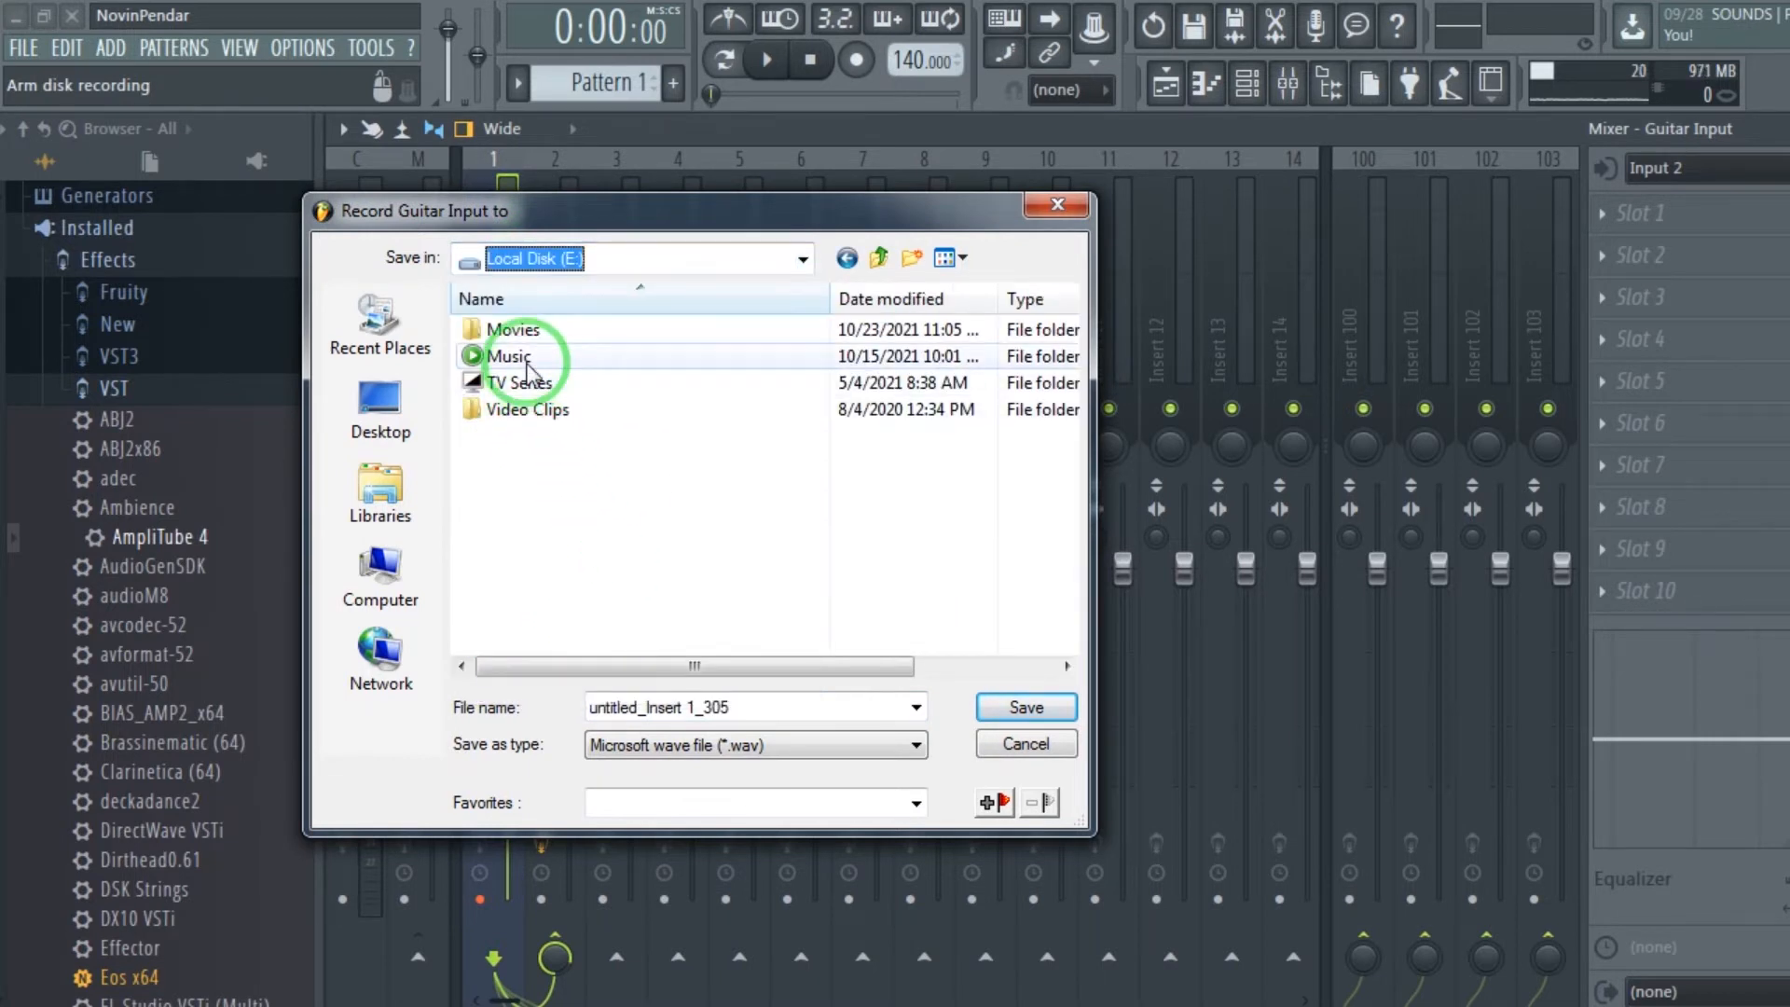
Create a folder named Records on Local Disk (E:) and open it as the recording destination.
right_click(519, 464)
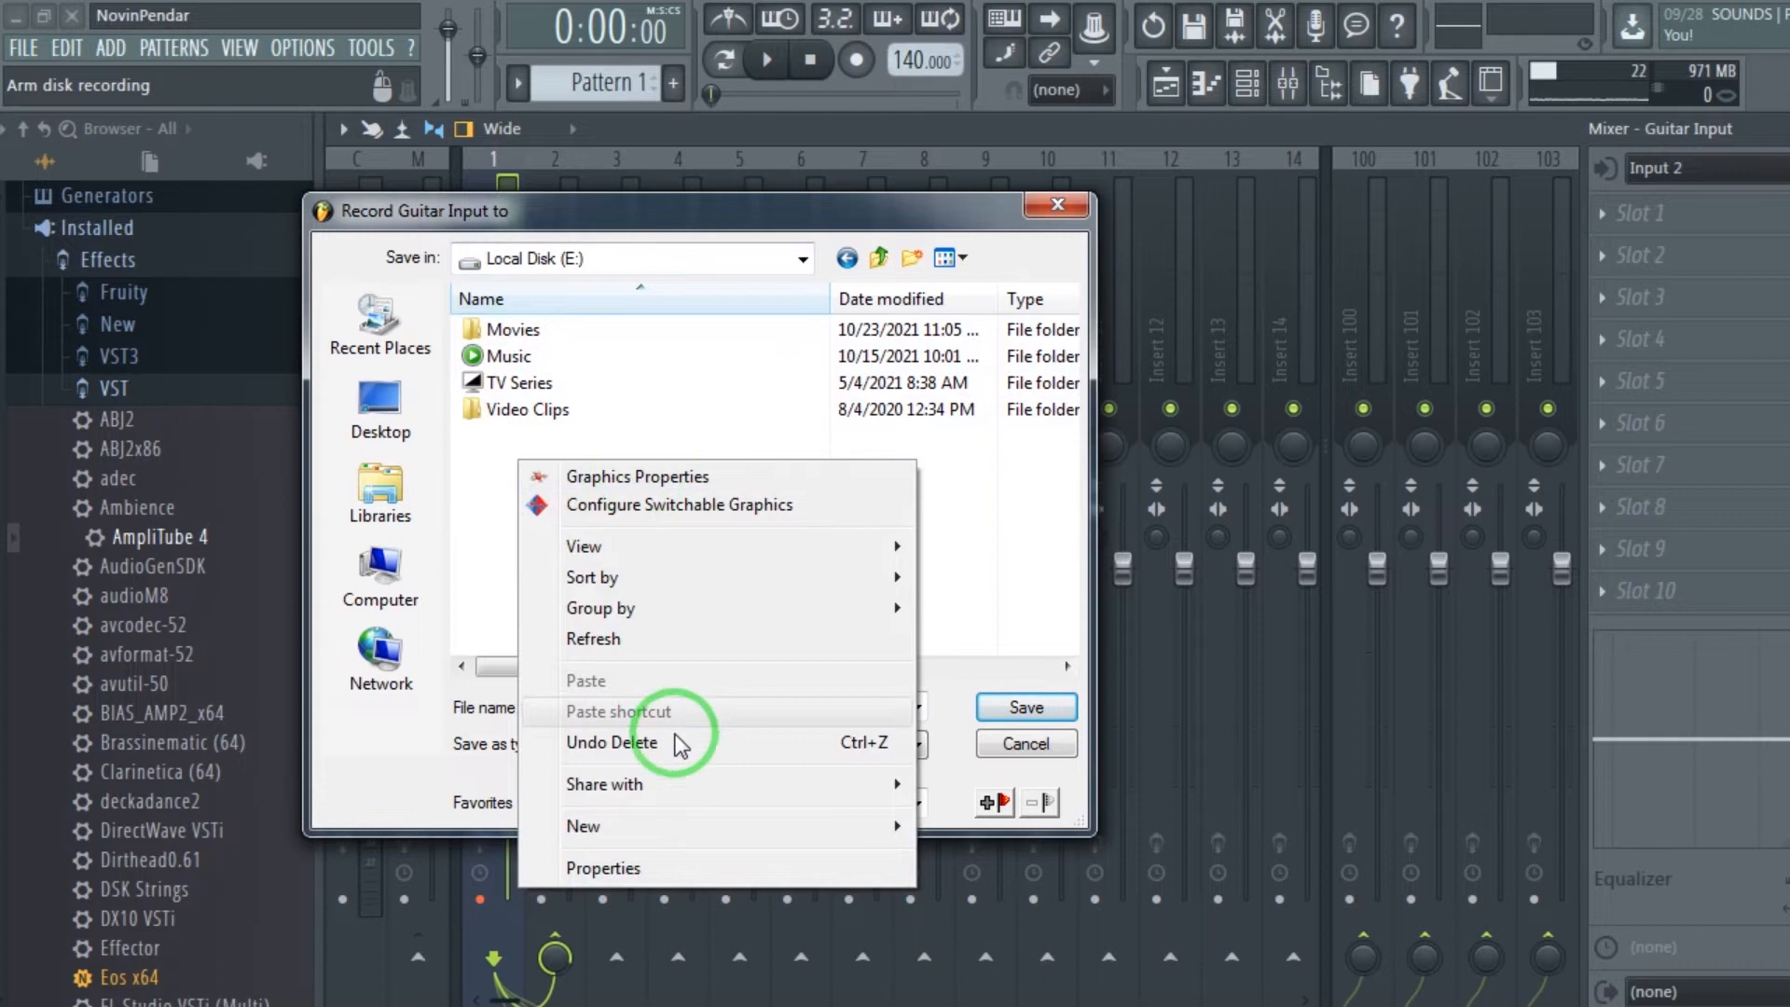
mouse_move(695, 826)
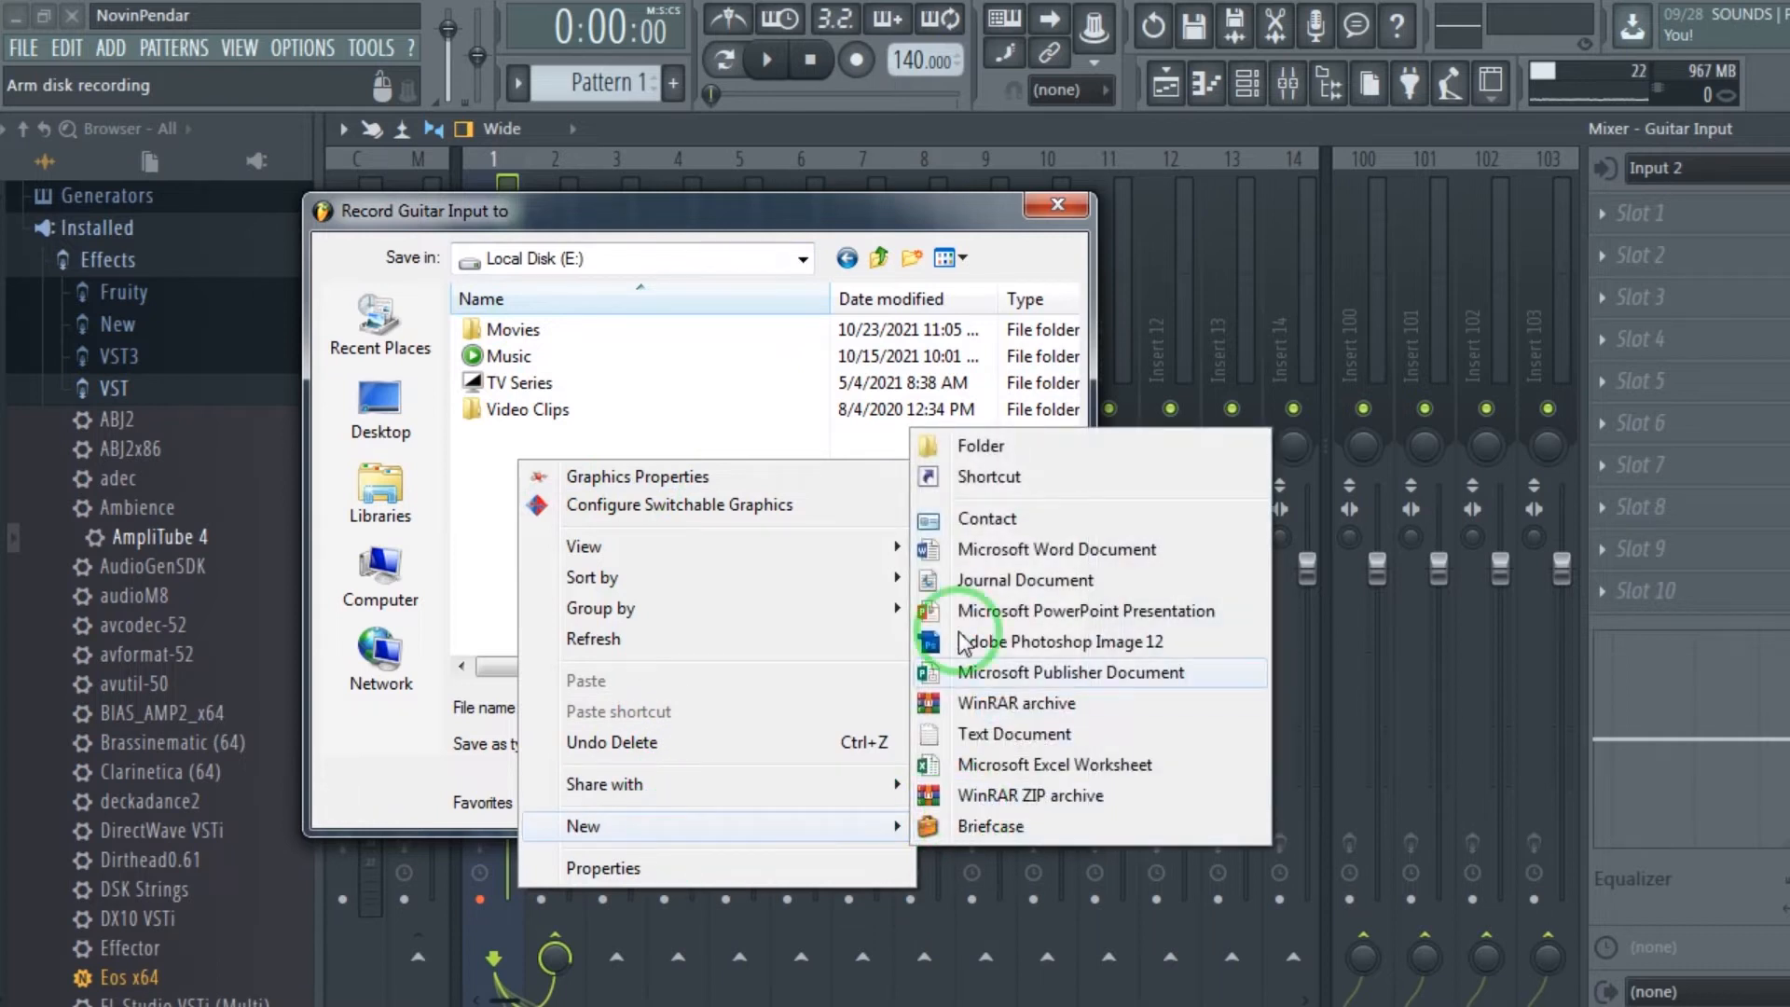
left_click(941, 446)
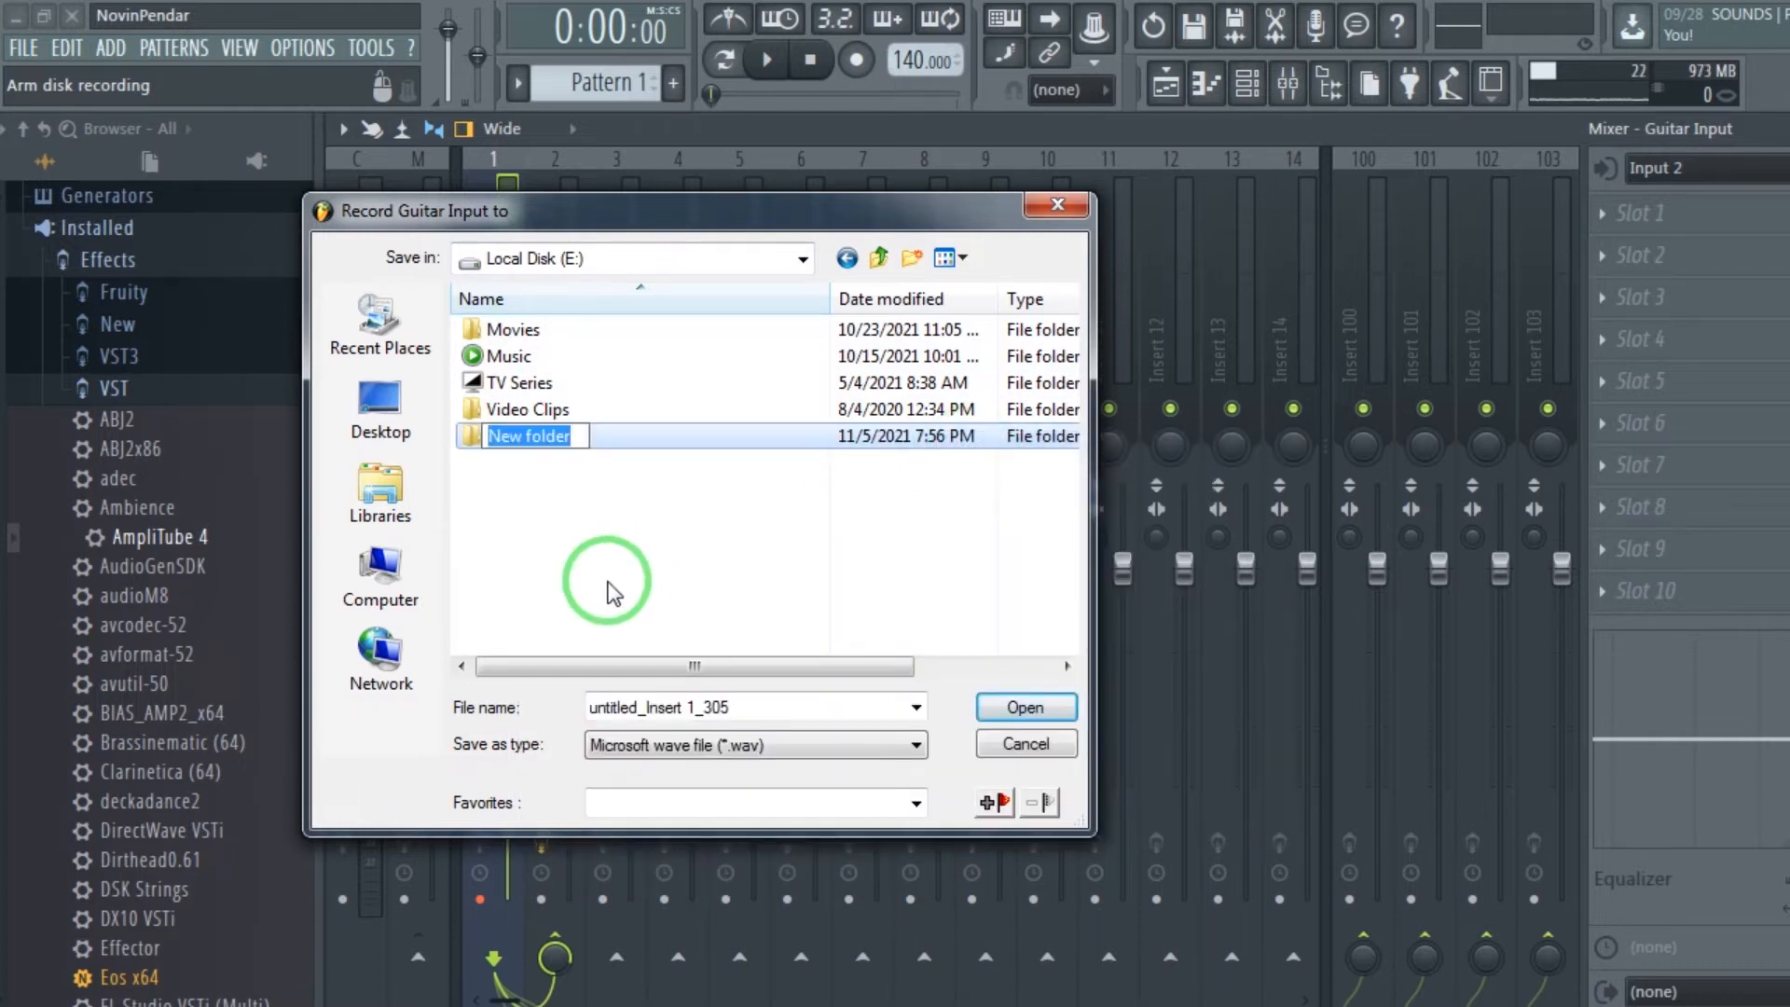
type("Reco")
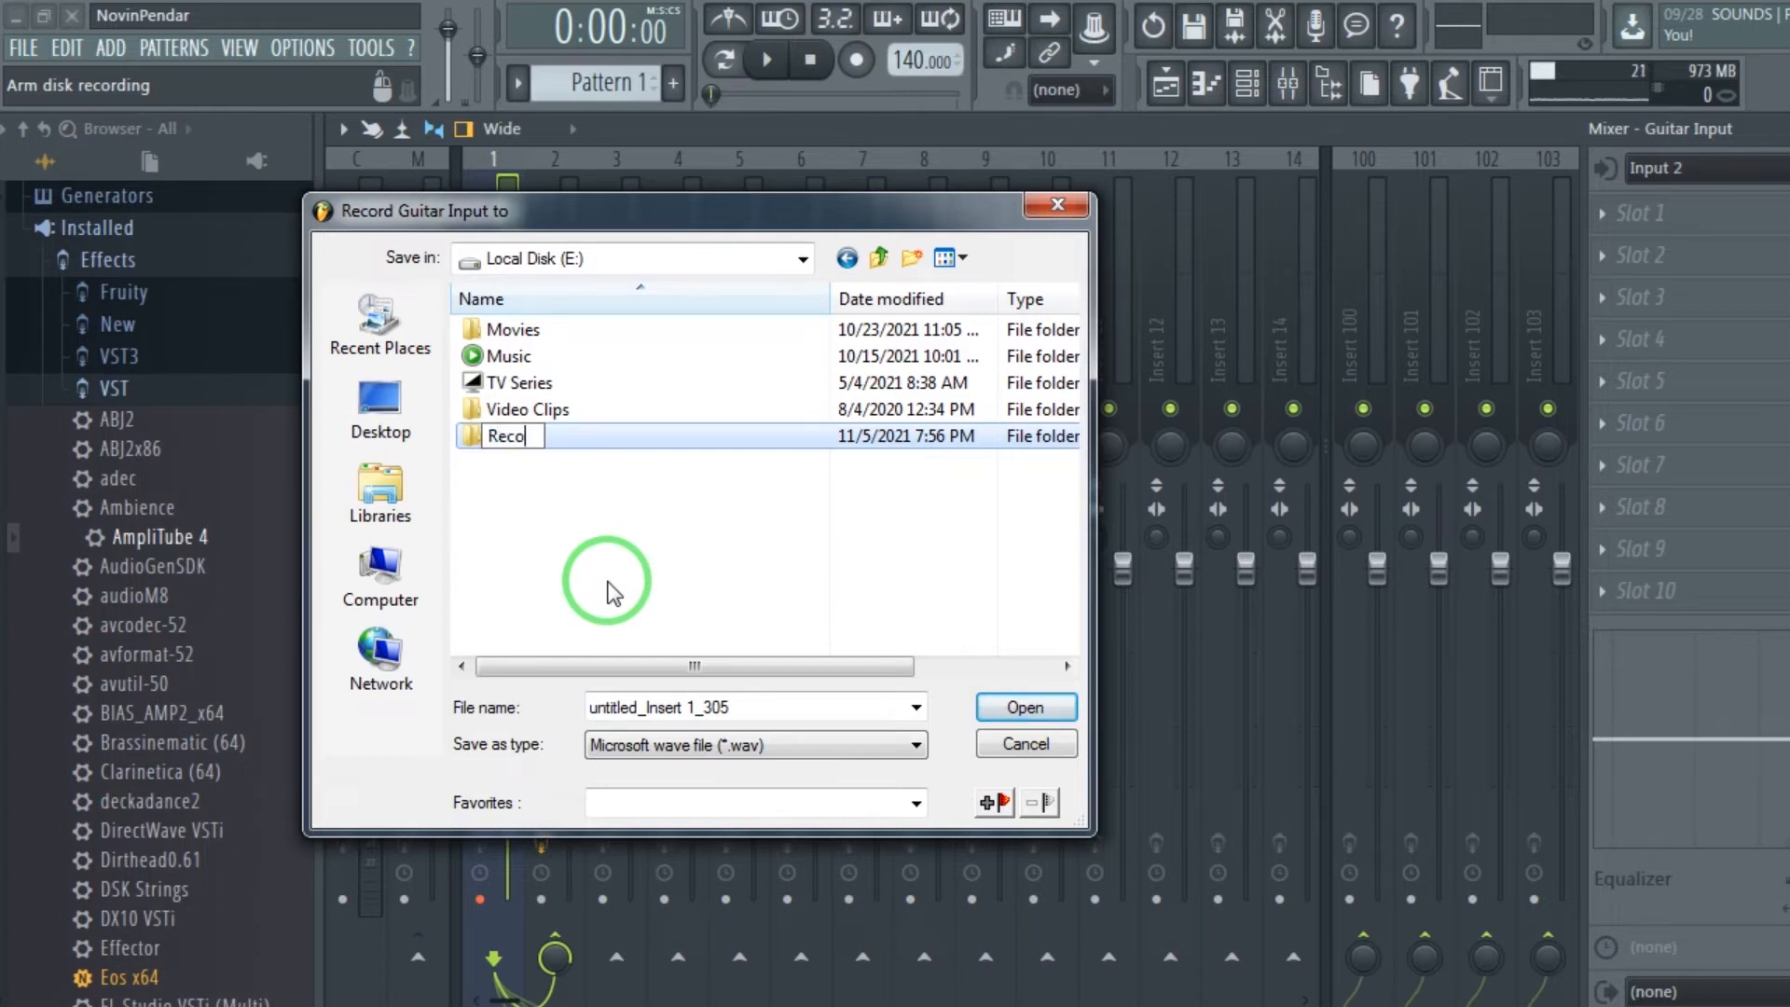
type("rds")
key("Return")
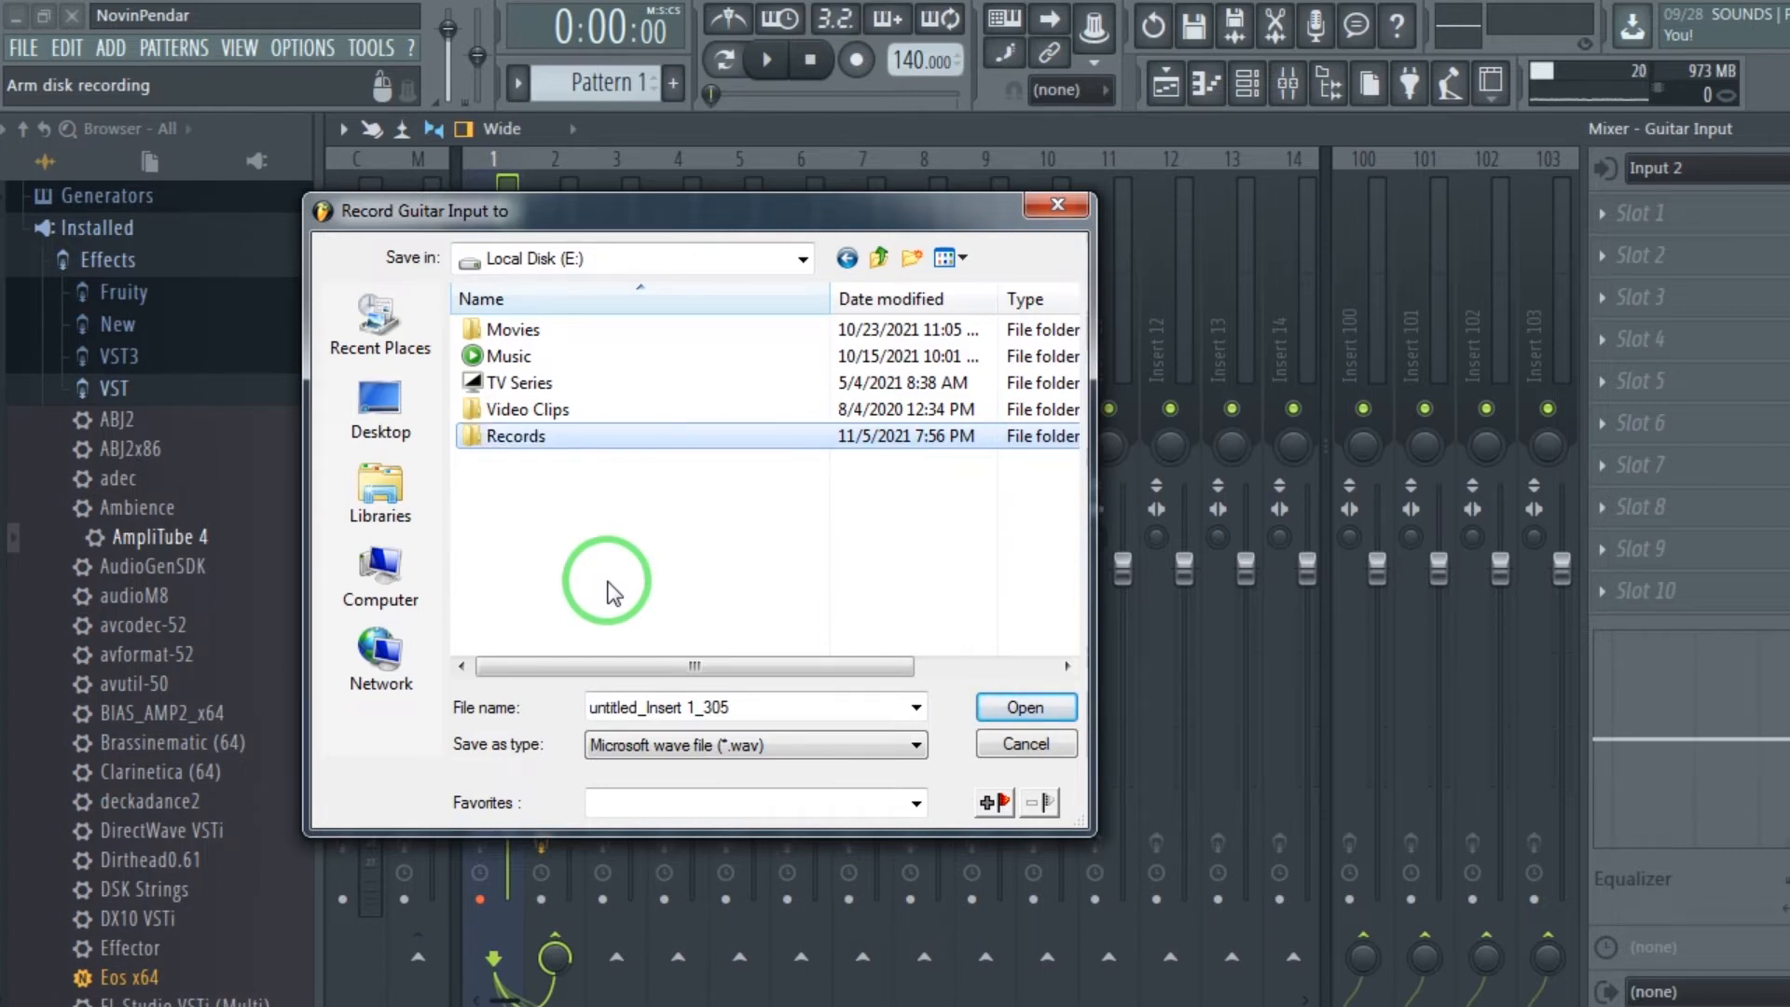
double_click(494, 436)
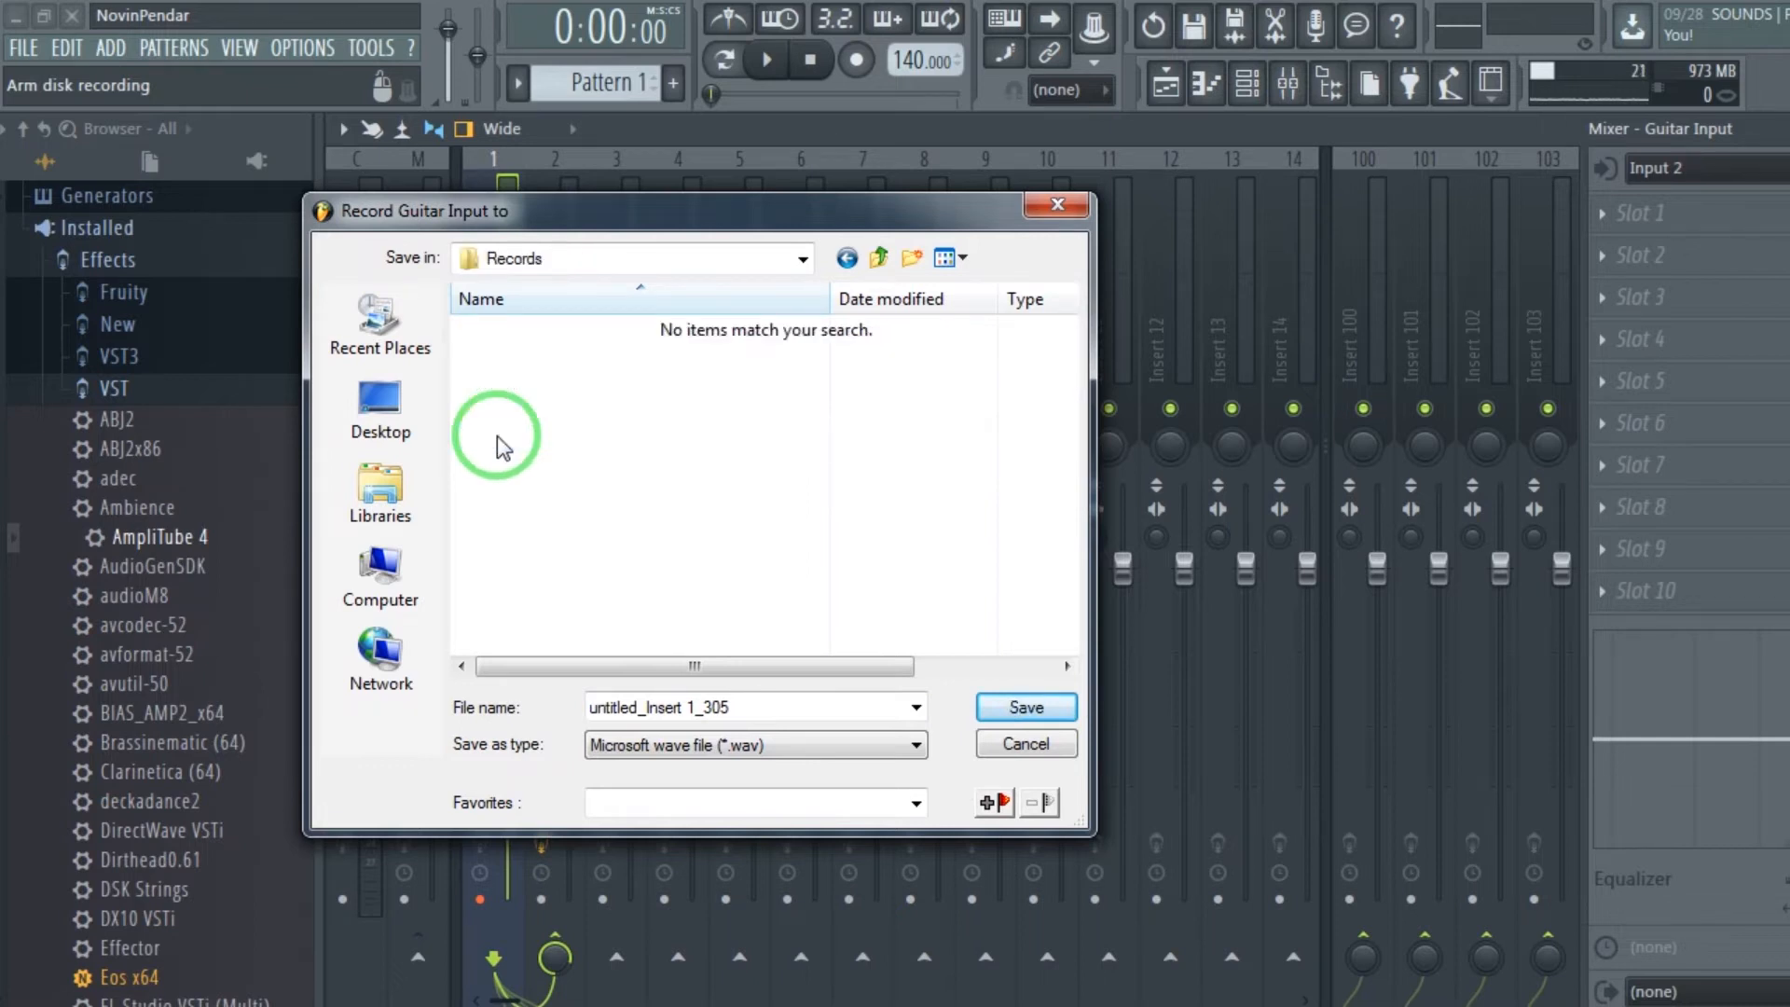
Name the Guitar Input recording file test 1 and save it as a wave file in the Records folder.
left_click(764, 706)
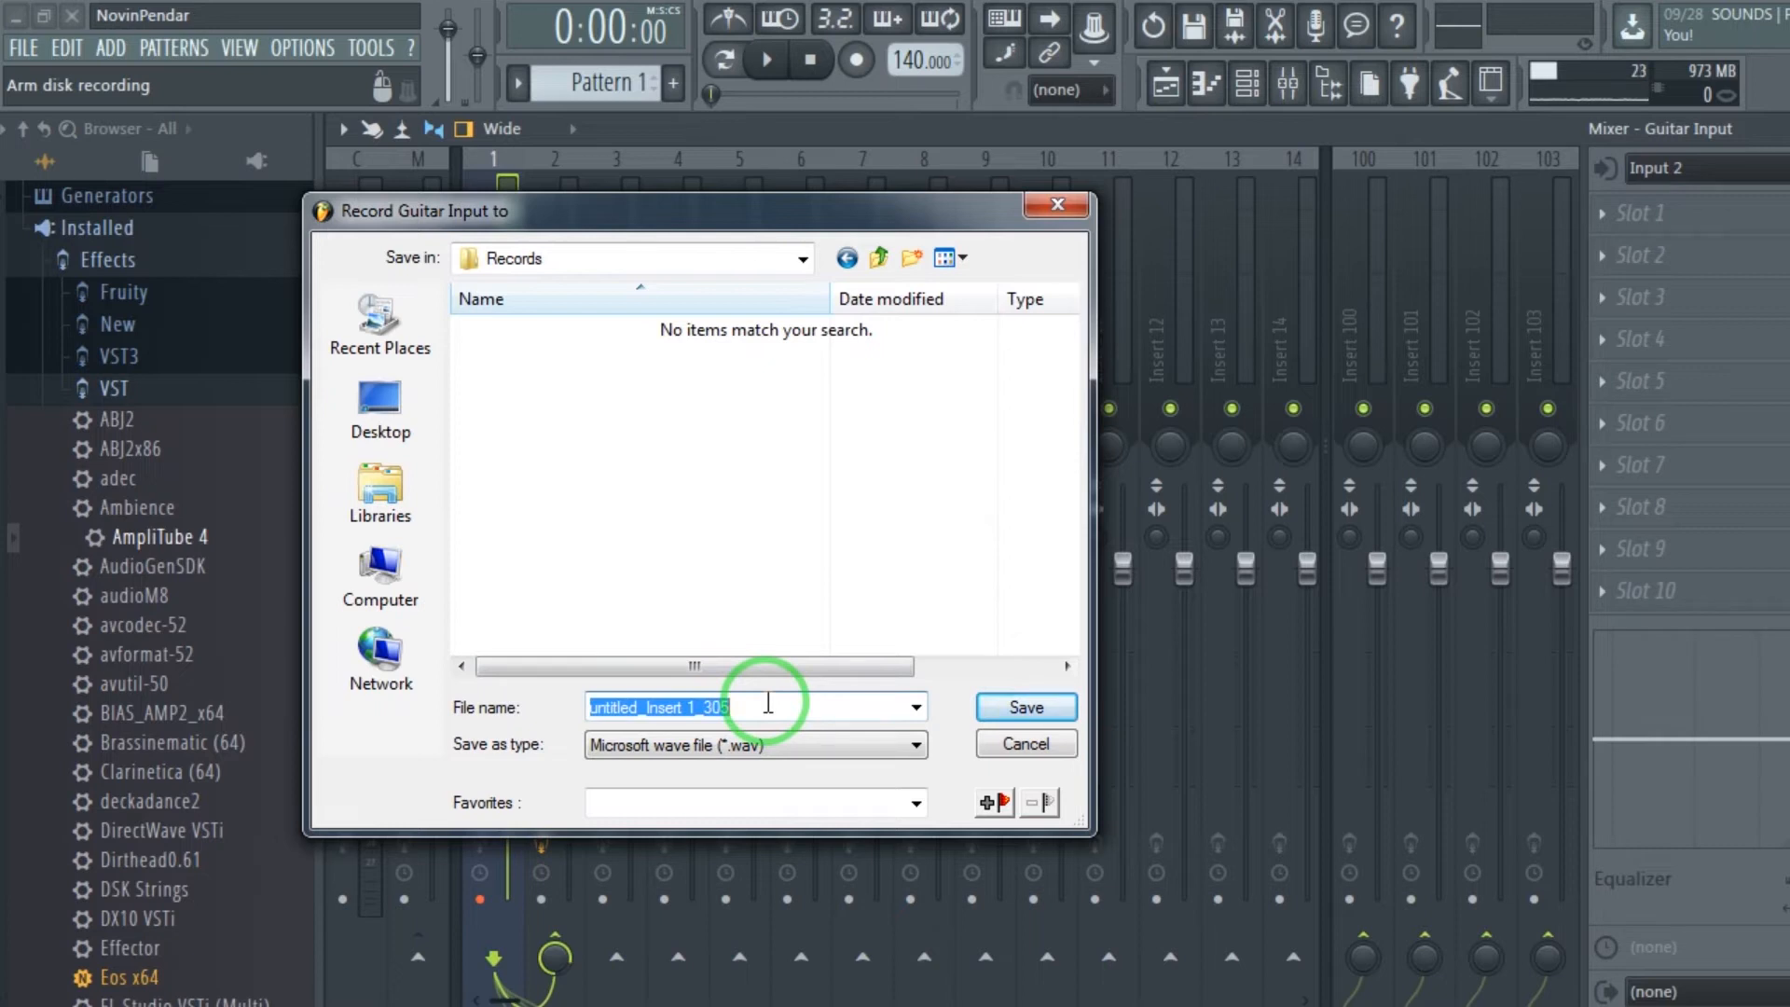
type("test")
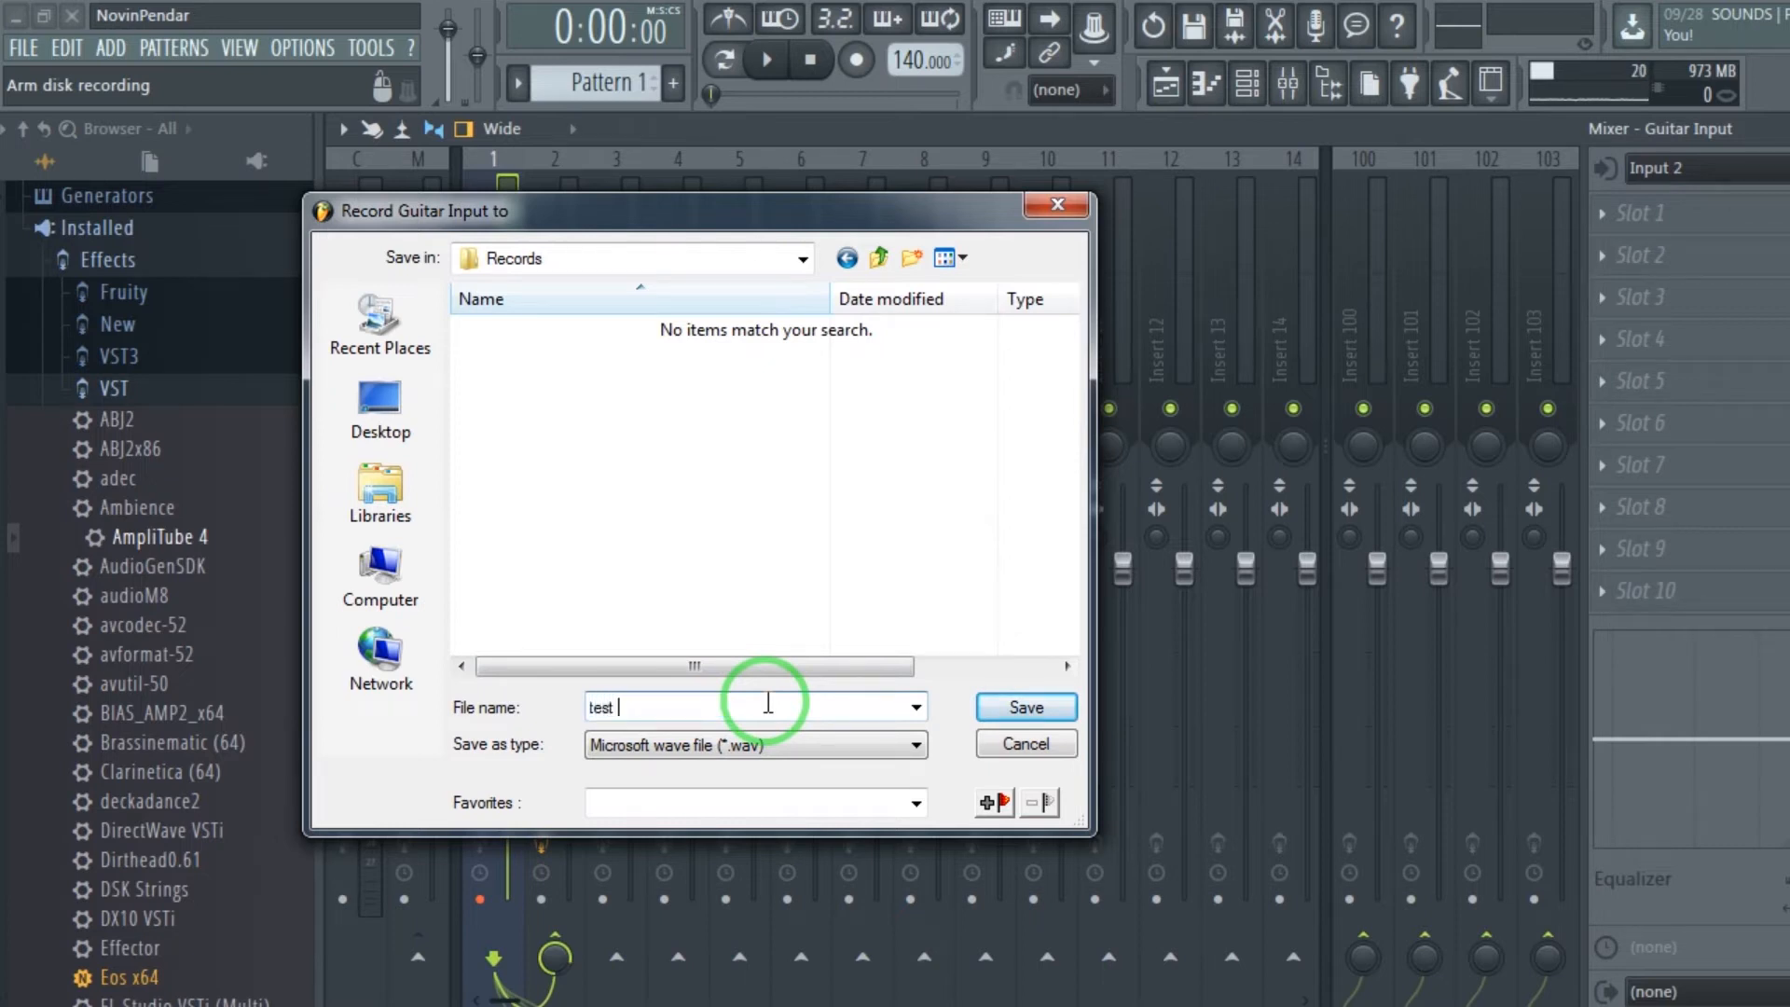
type(" 1")
left_click(1044, 715)
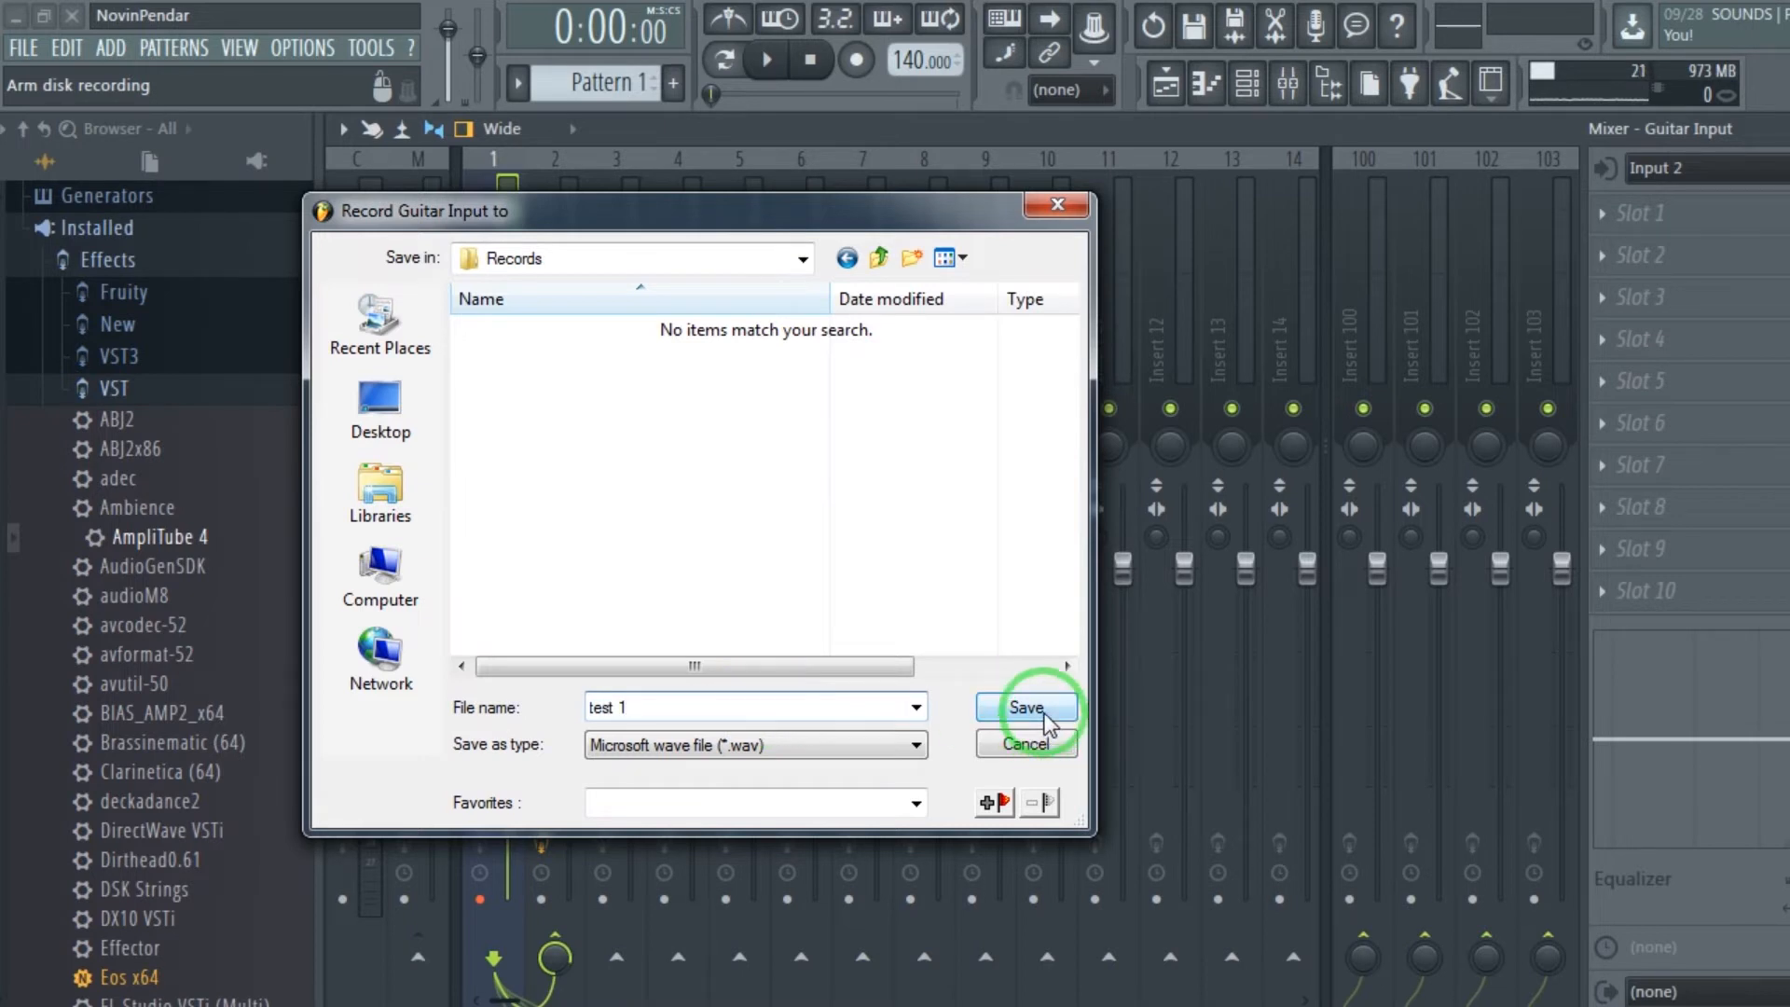
left_click(1039, 707)
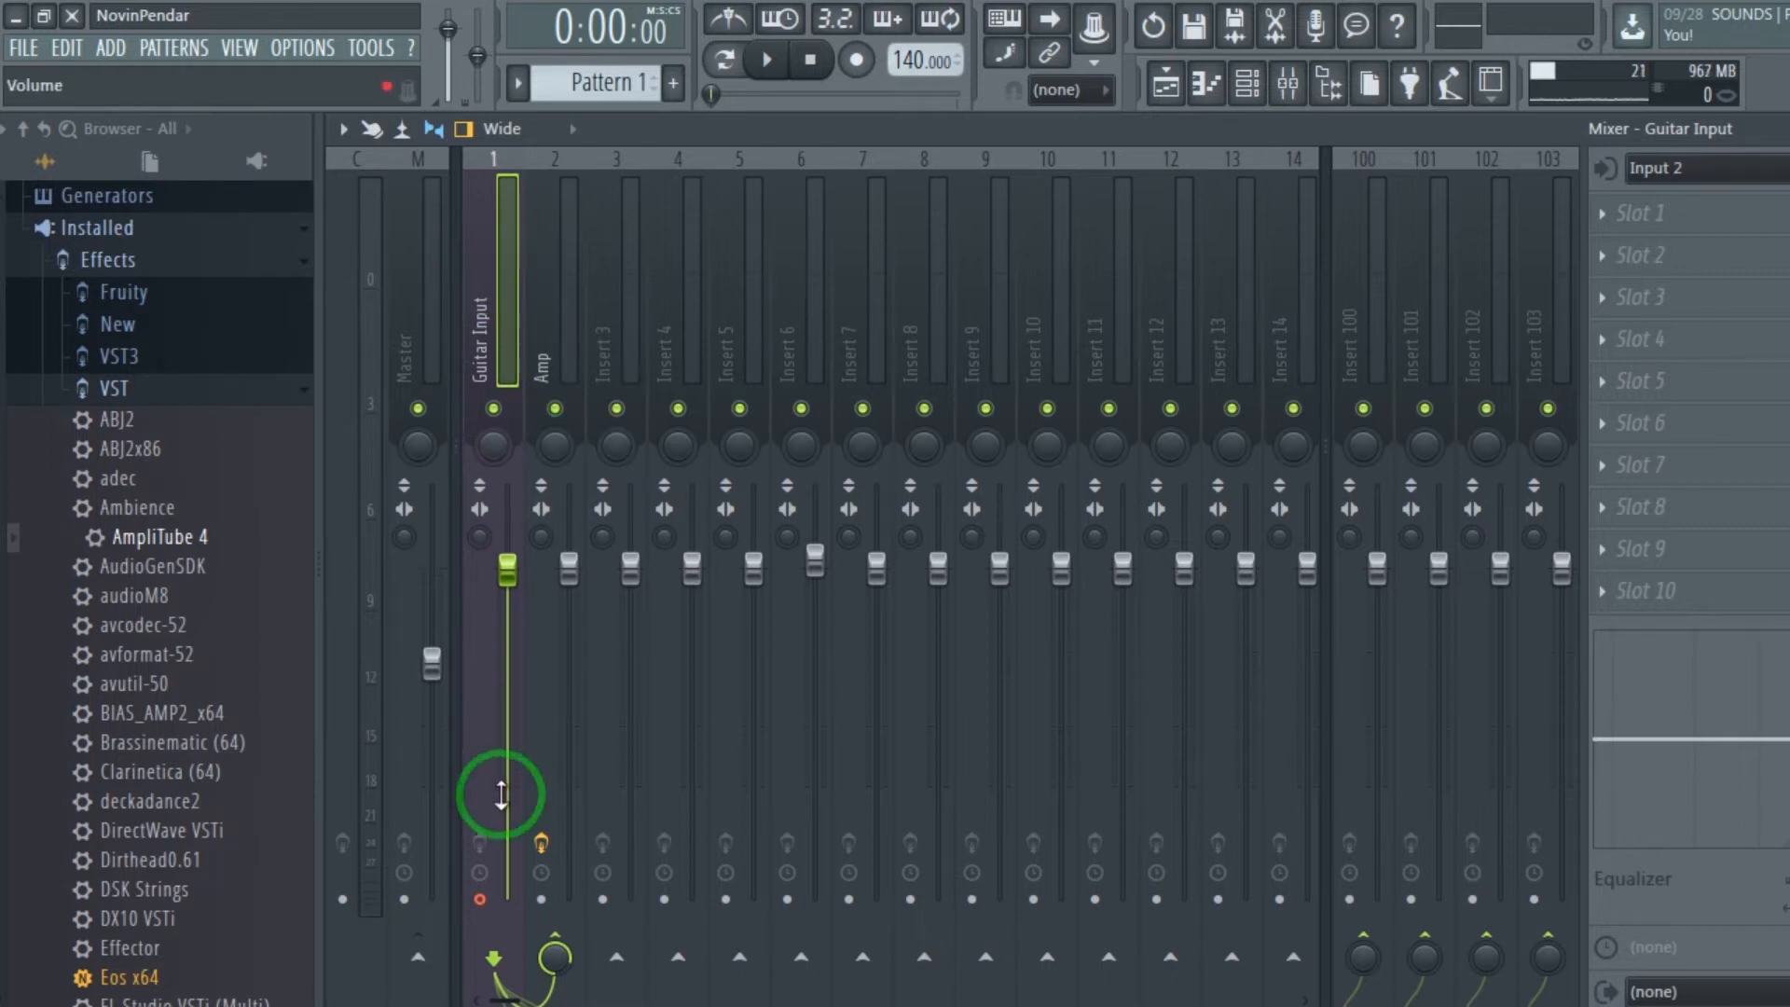
Enable recording in the transport for the armed Guitar Input track.
left_click(481, 901)
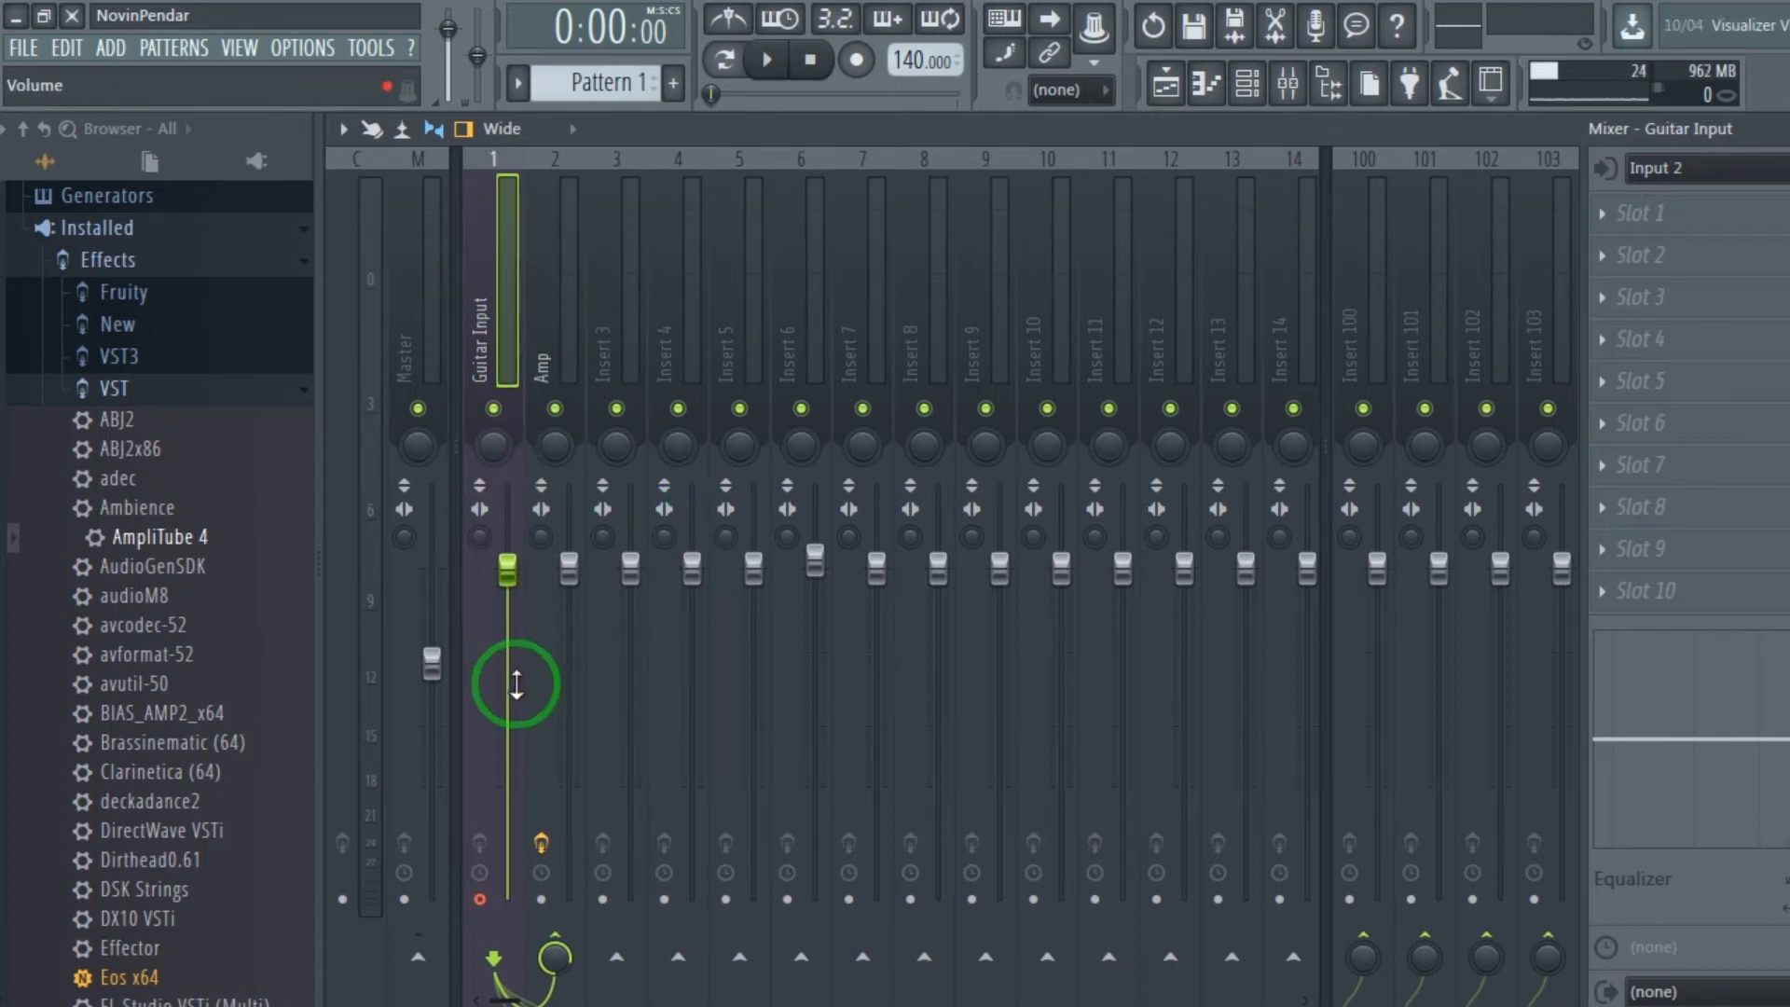
left_click(855, 60)
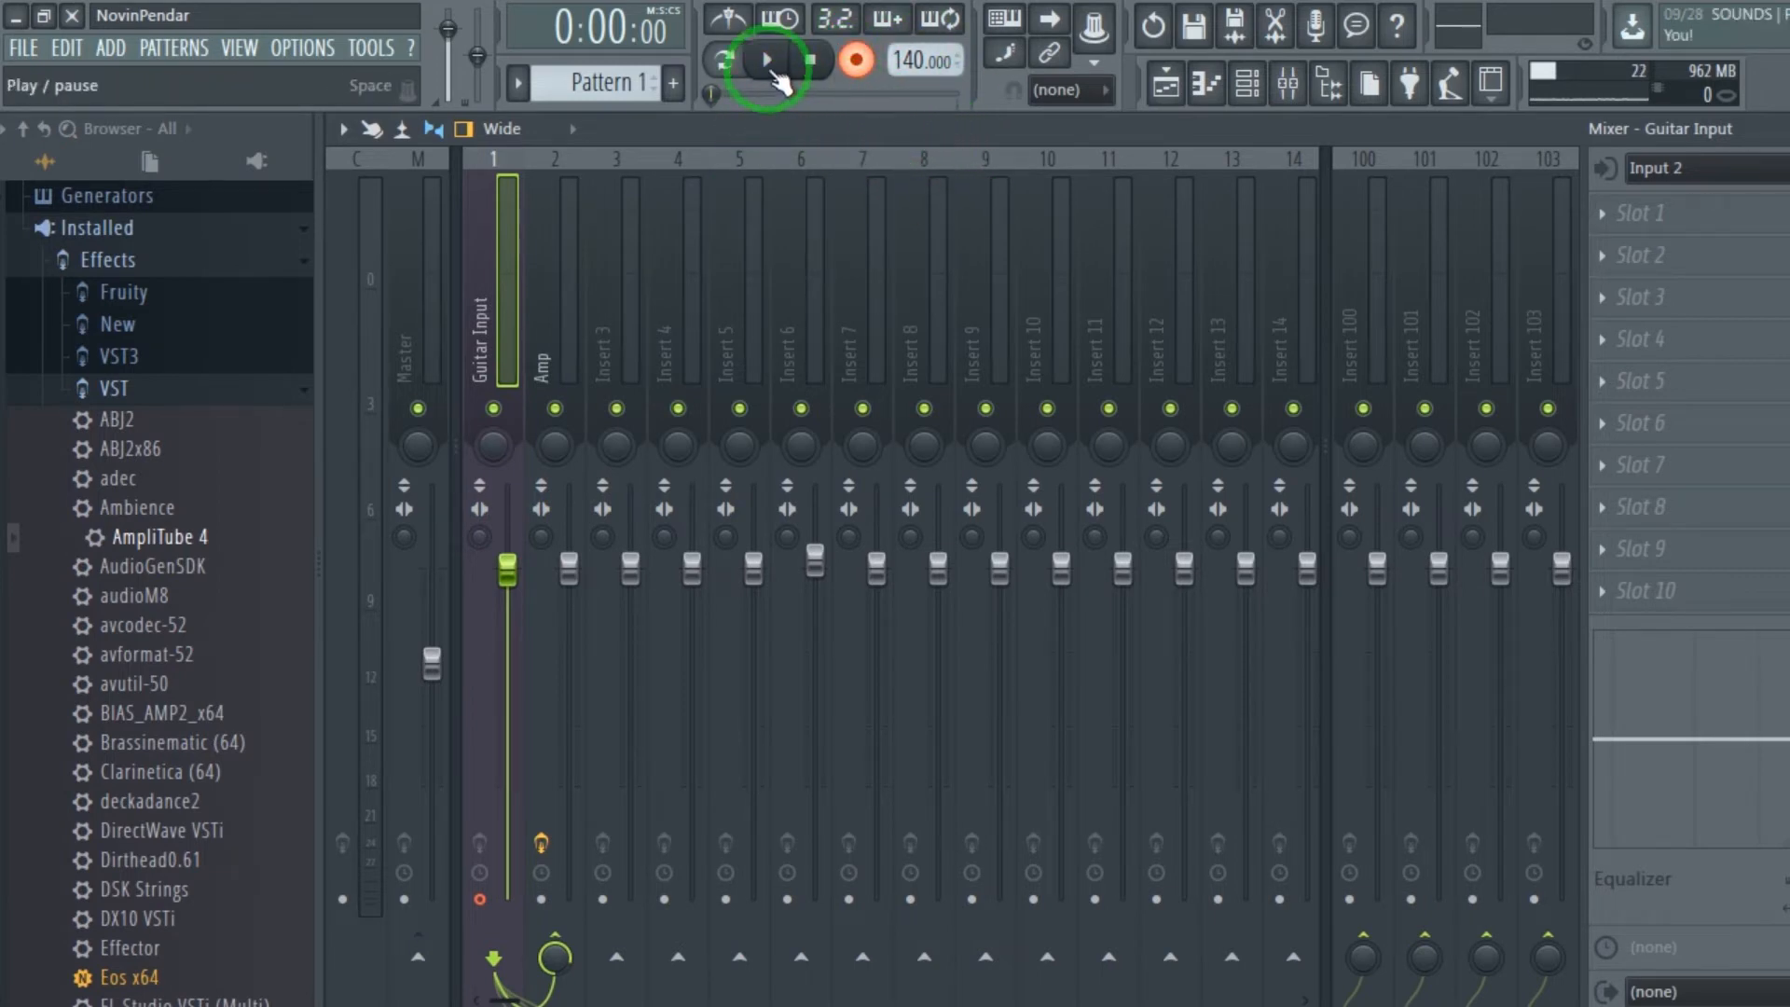
left_click(772, 64)
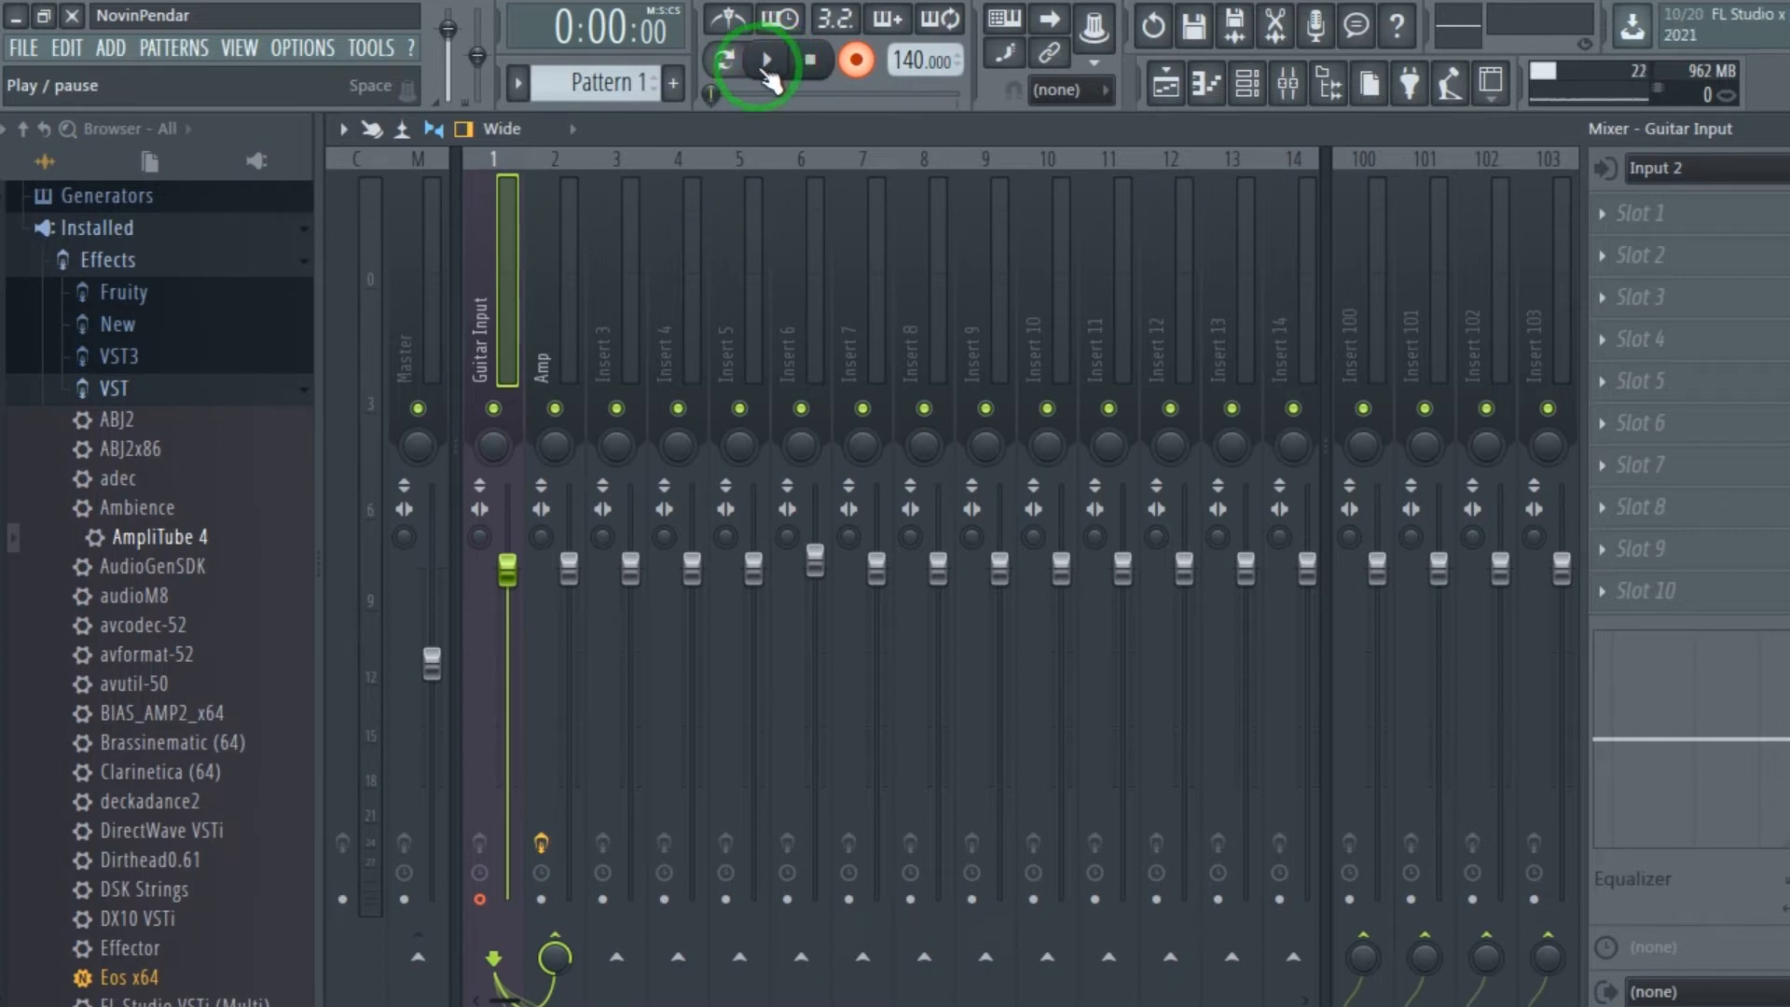
left_click(739, 25)
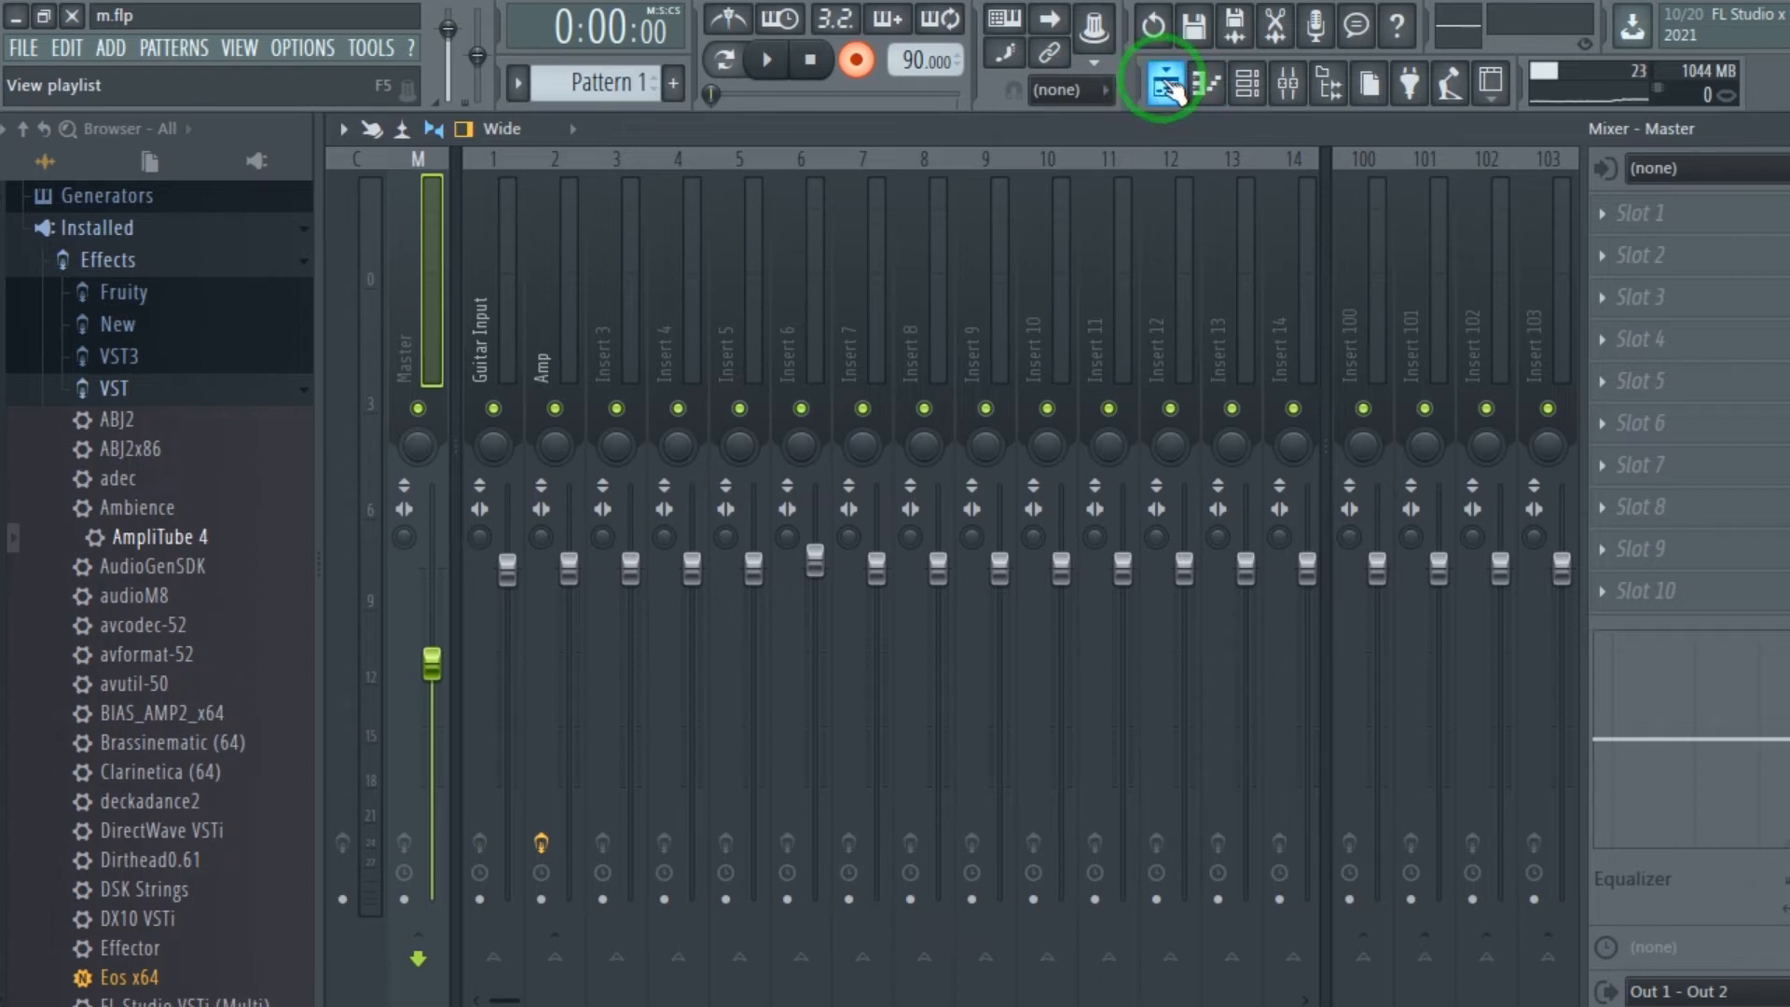
Show the recorded test 1_8 clip in the playlist and open its channel settings from the channel rack.
left_click(1170, 90)
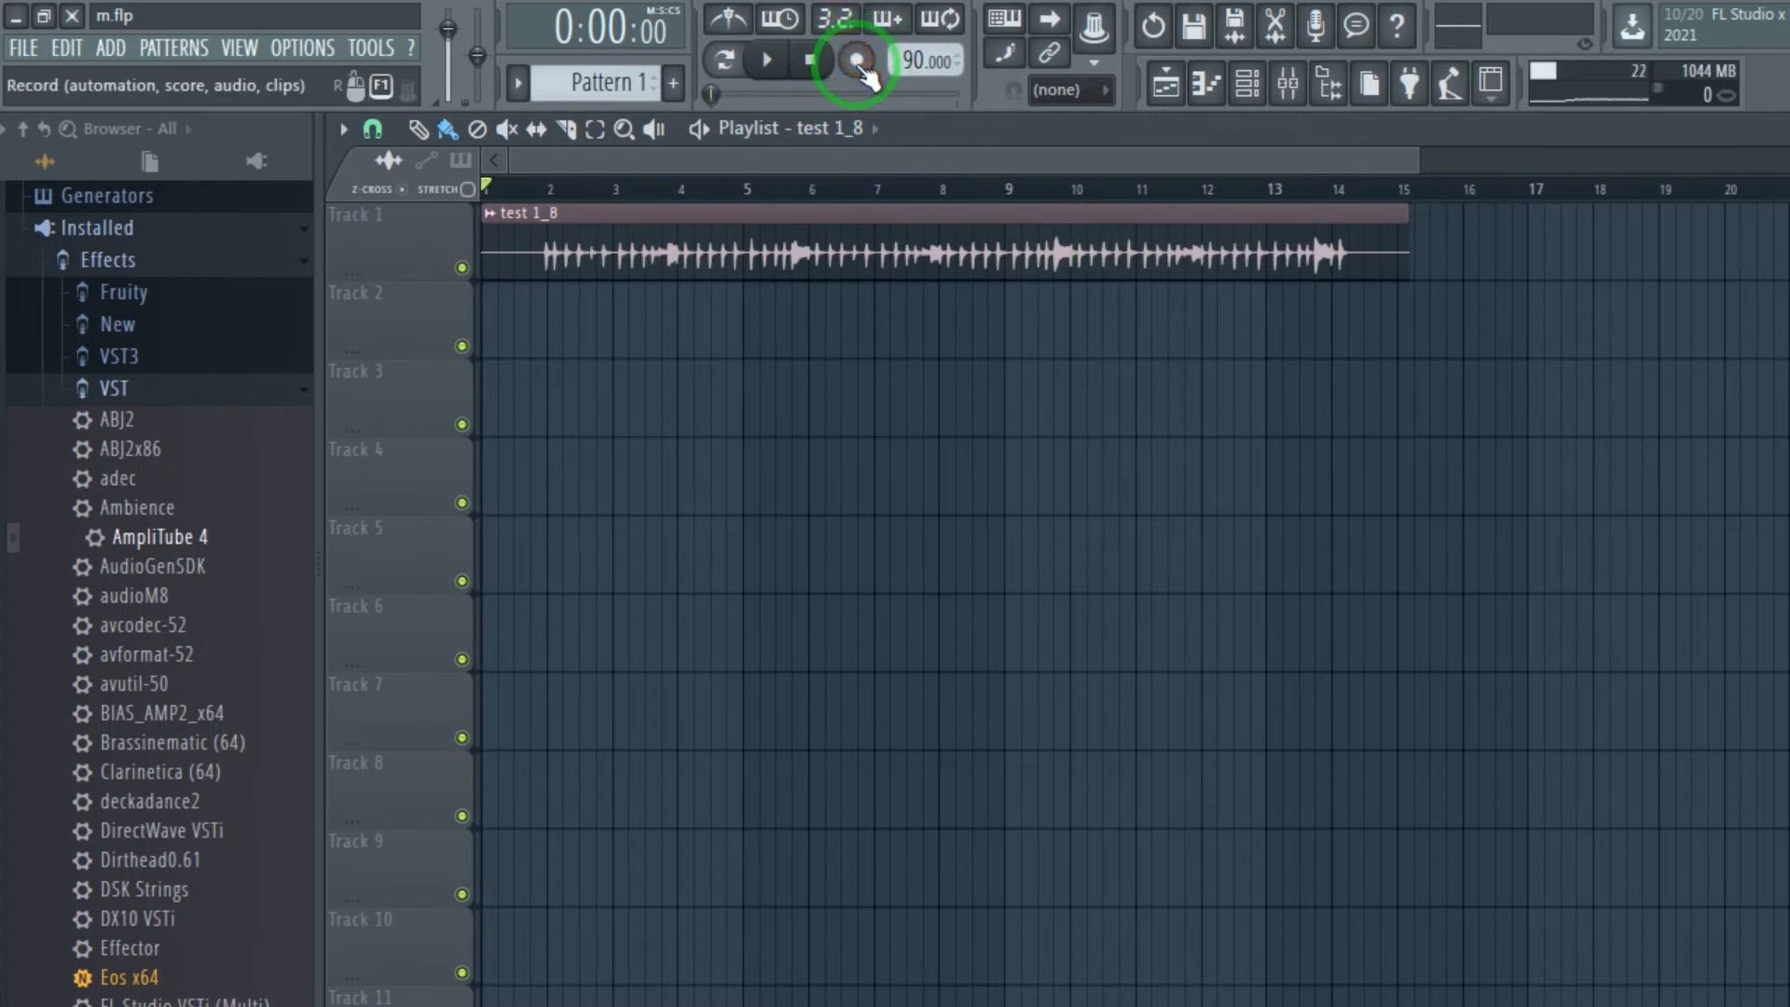
left_click(1248, 89)
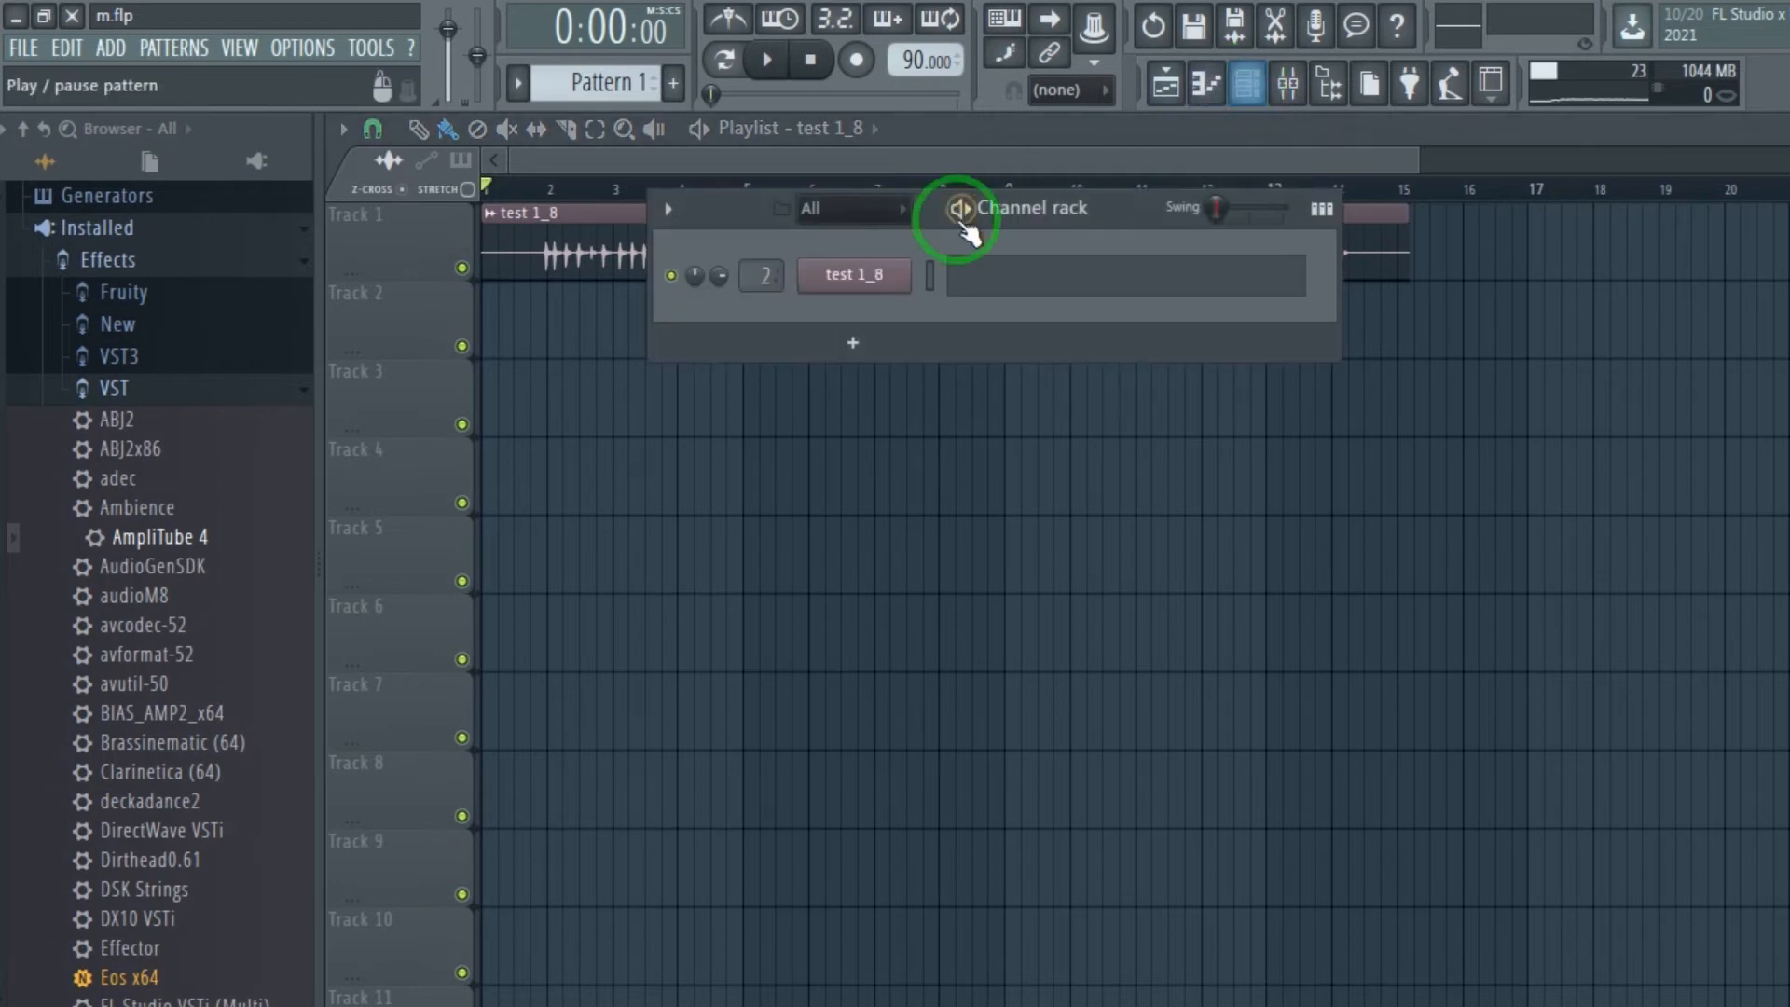
left_click_drag(1100, 201, 998, 241)
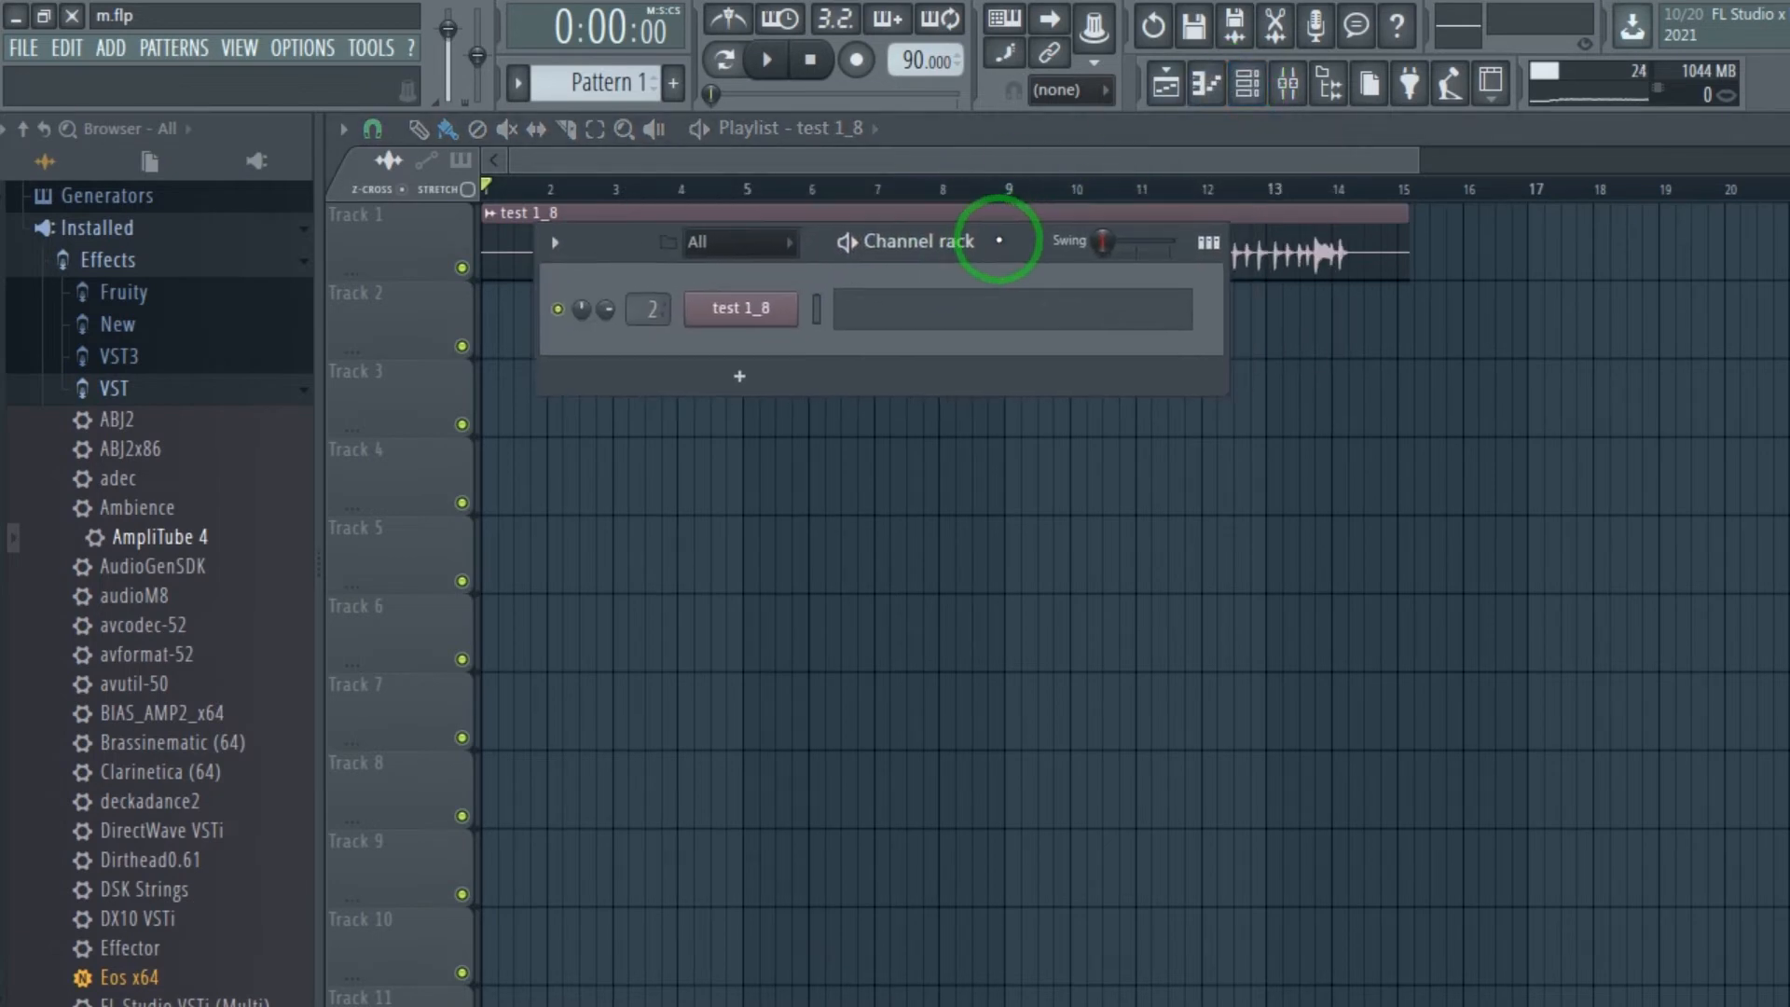
left_click(745, 309)
left_click_drag(863, 431, 864, 202)
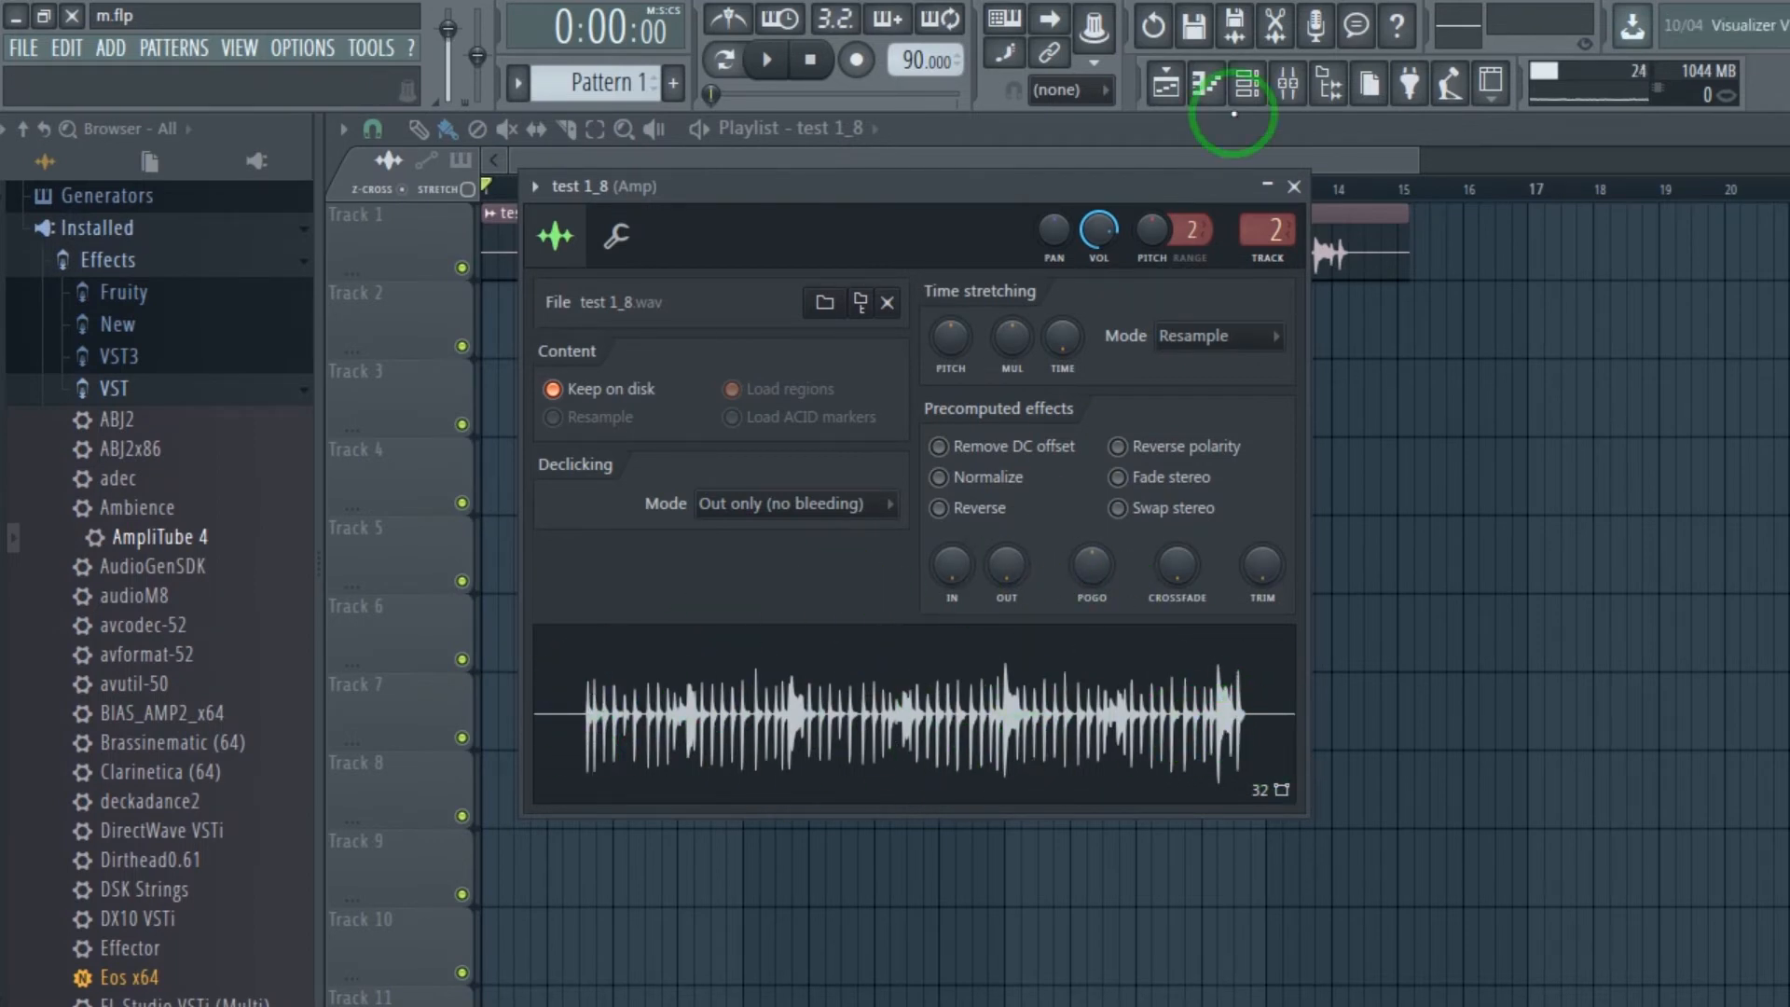
Route the test 1_8 channel to mixer track 3 and select Insert 3 in the mixer.
left_click(1249, 84)
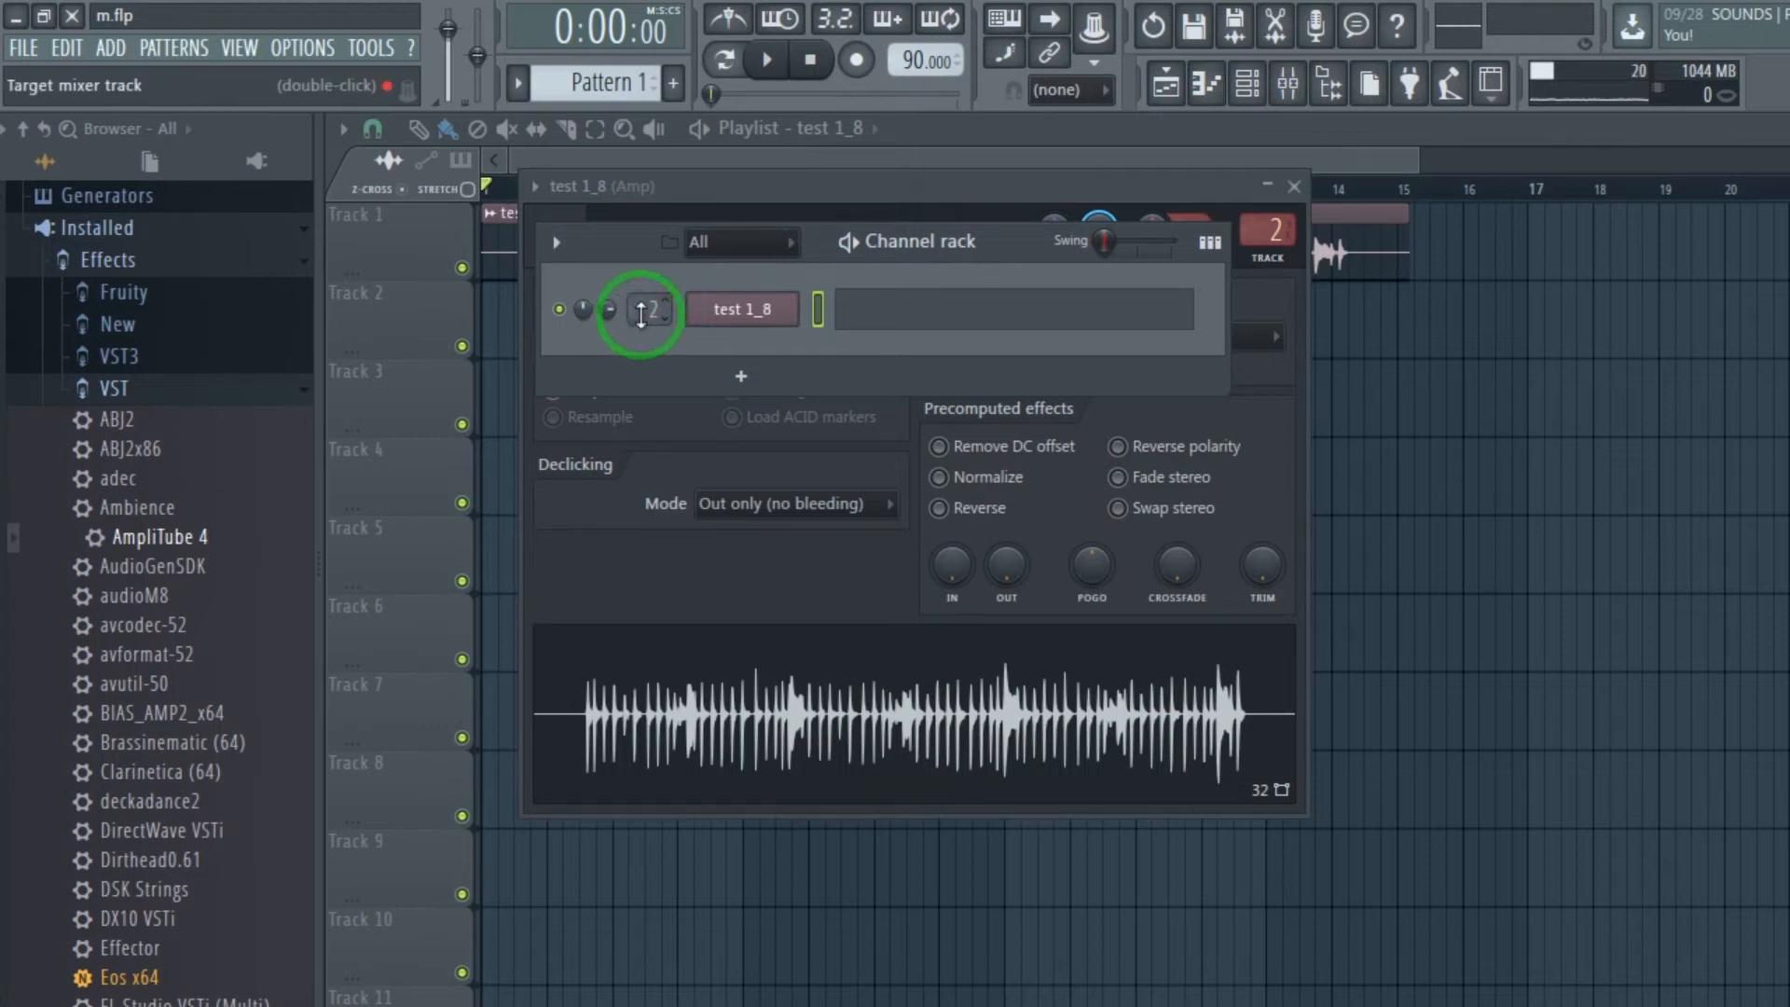
scroll(643, 310, "up", 1)
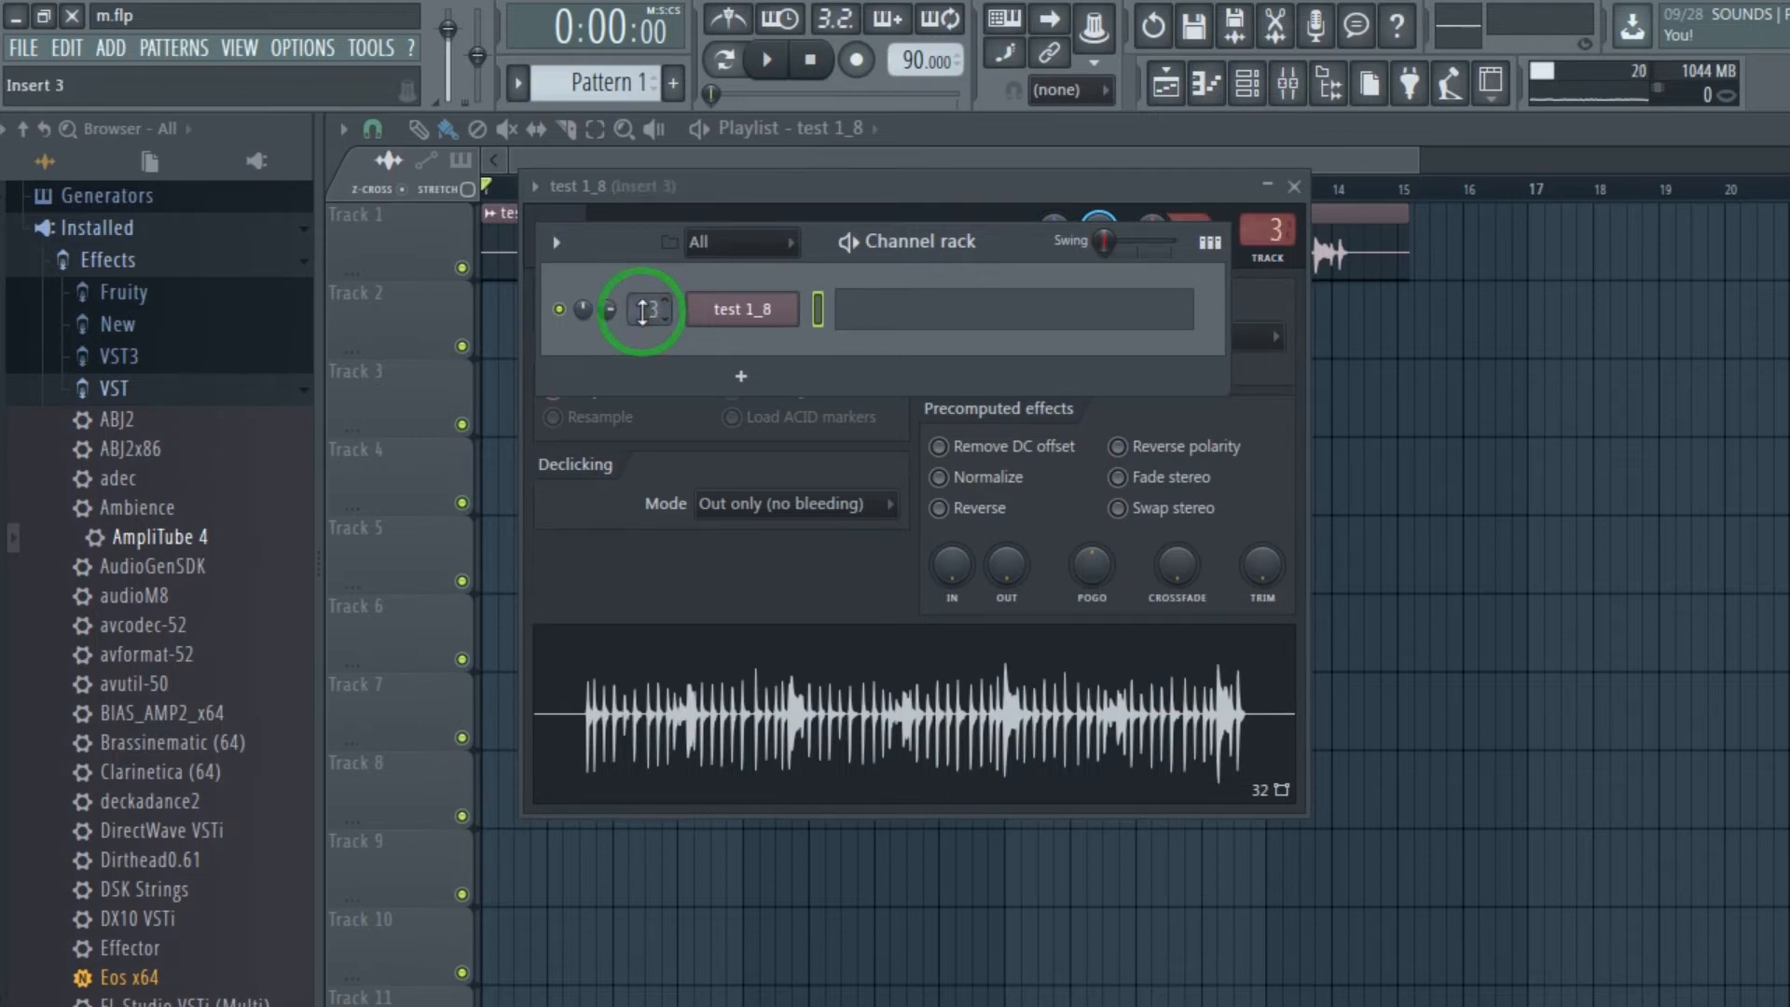
left_click(1286, 86)
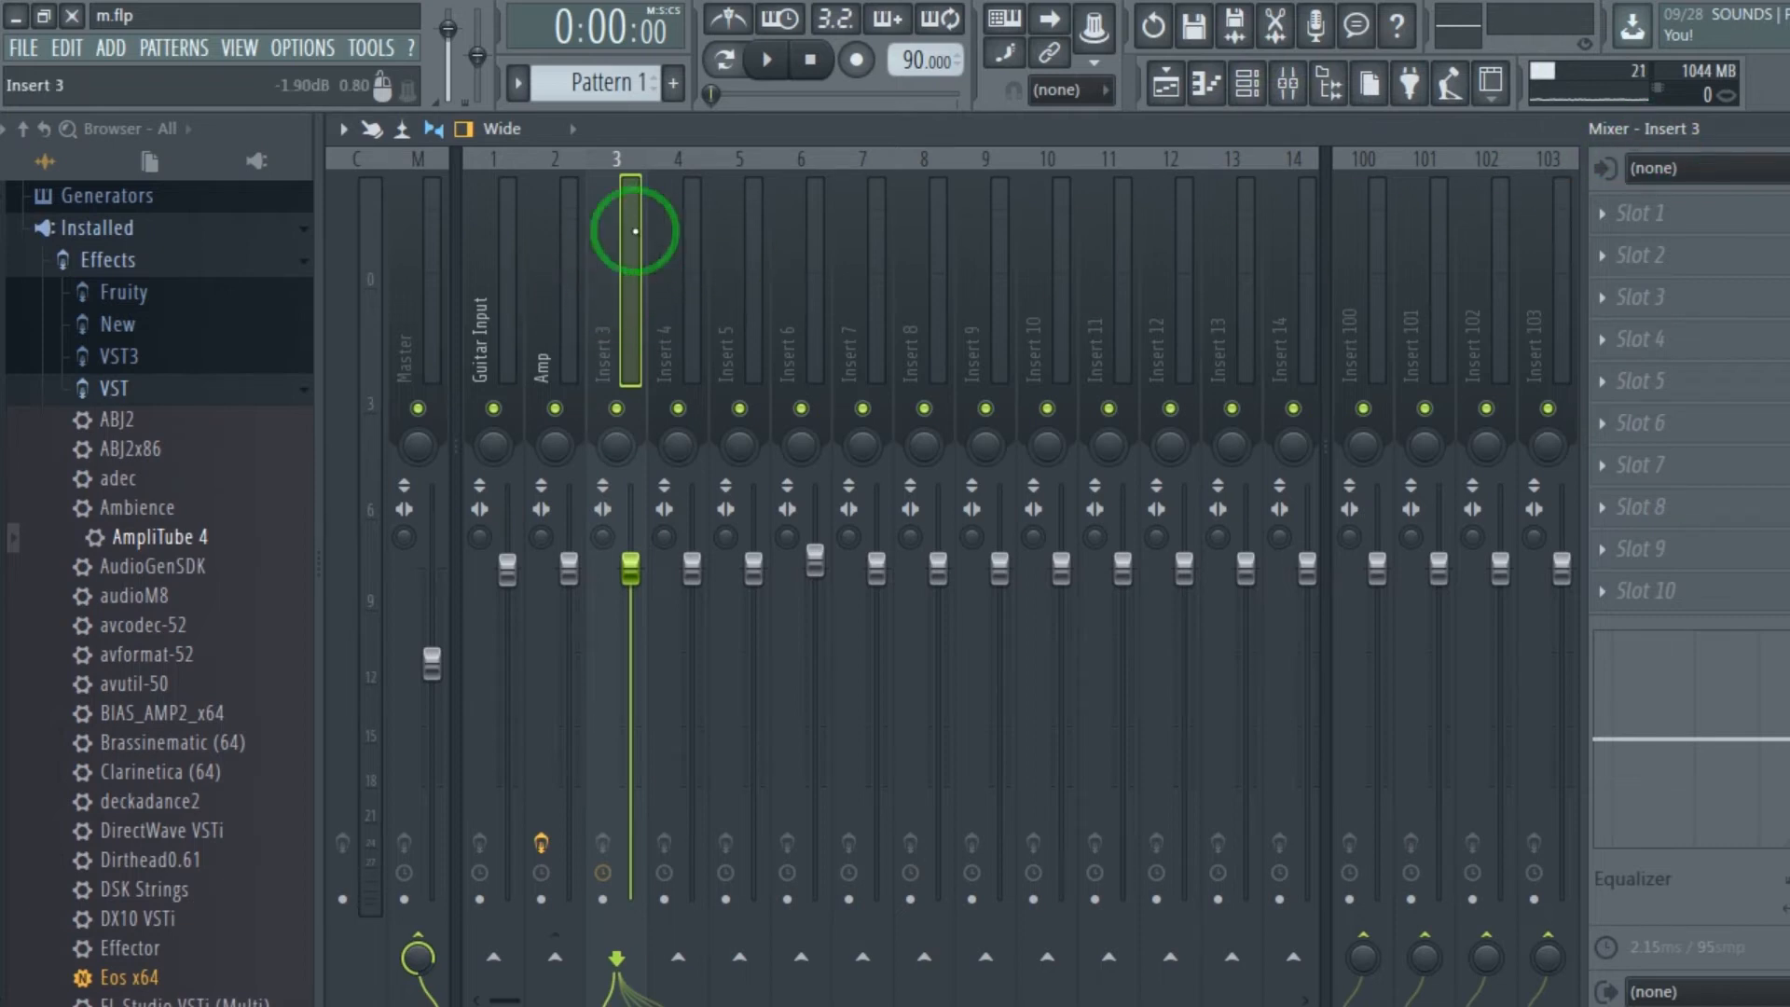
left_click(533, 248)
left_click(602, 231)
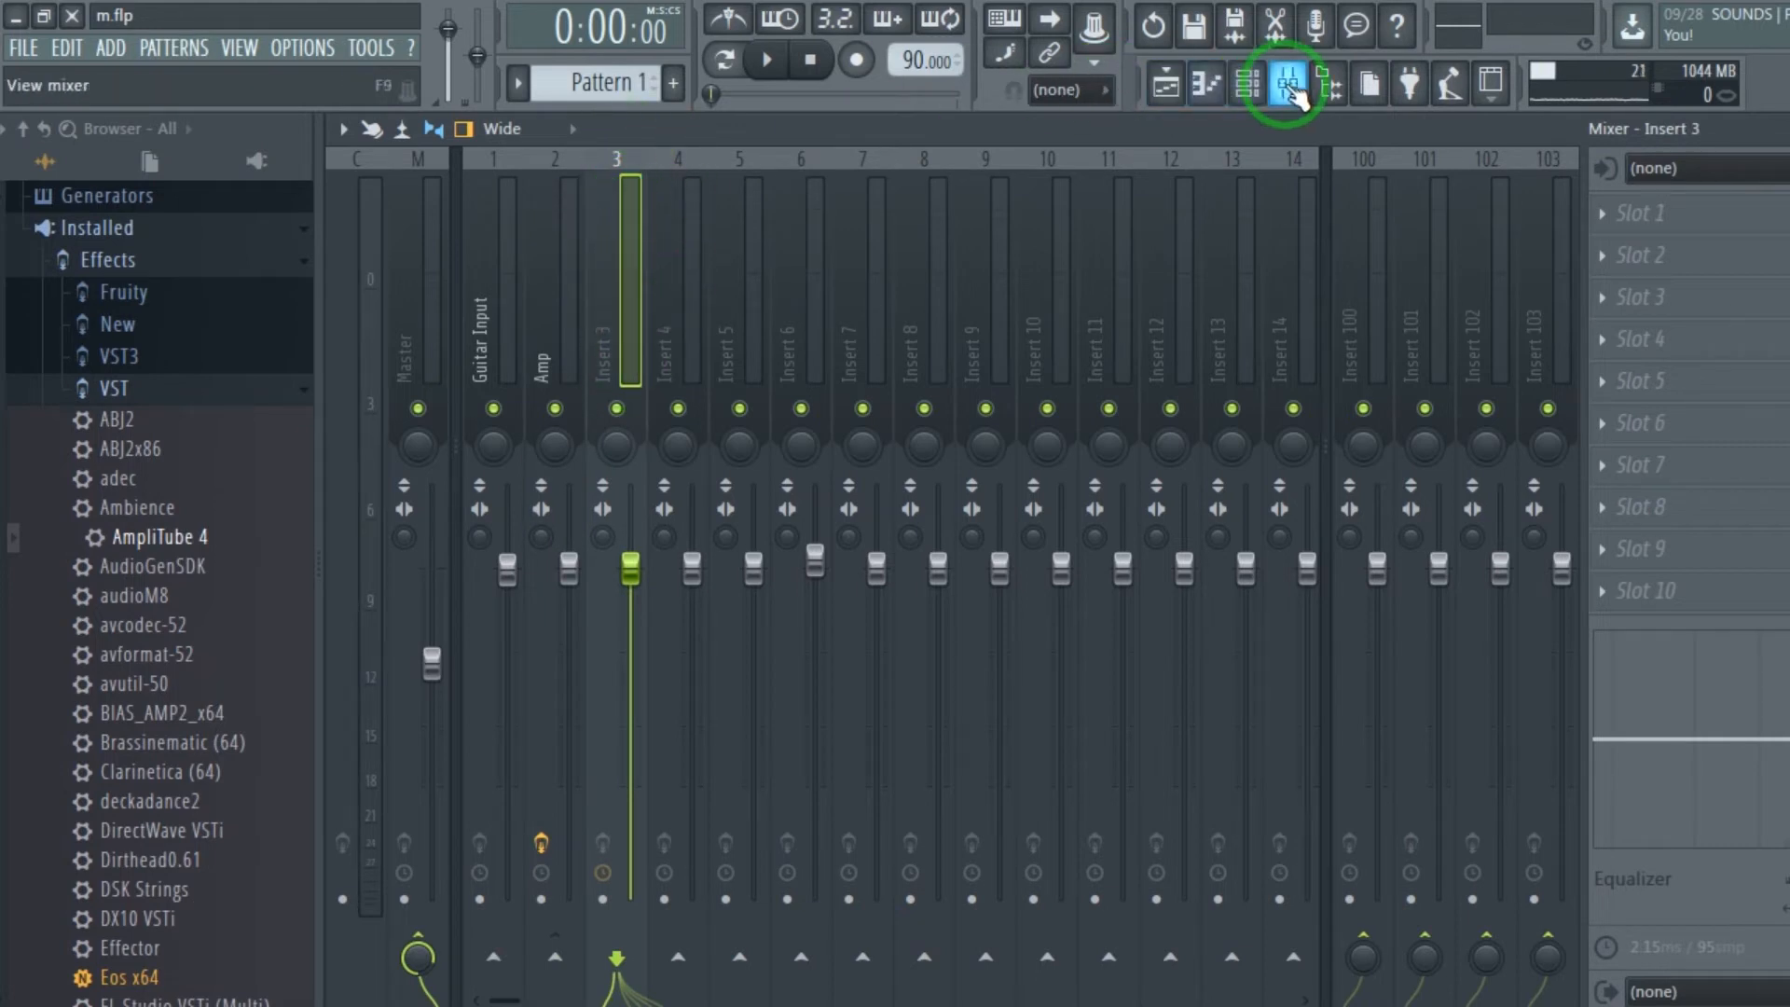
Play back the test 1_8 clip with its channel volume raised and check the signal level on Insert 3 in the mixer.
left_click(1248, 84)
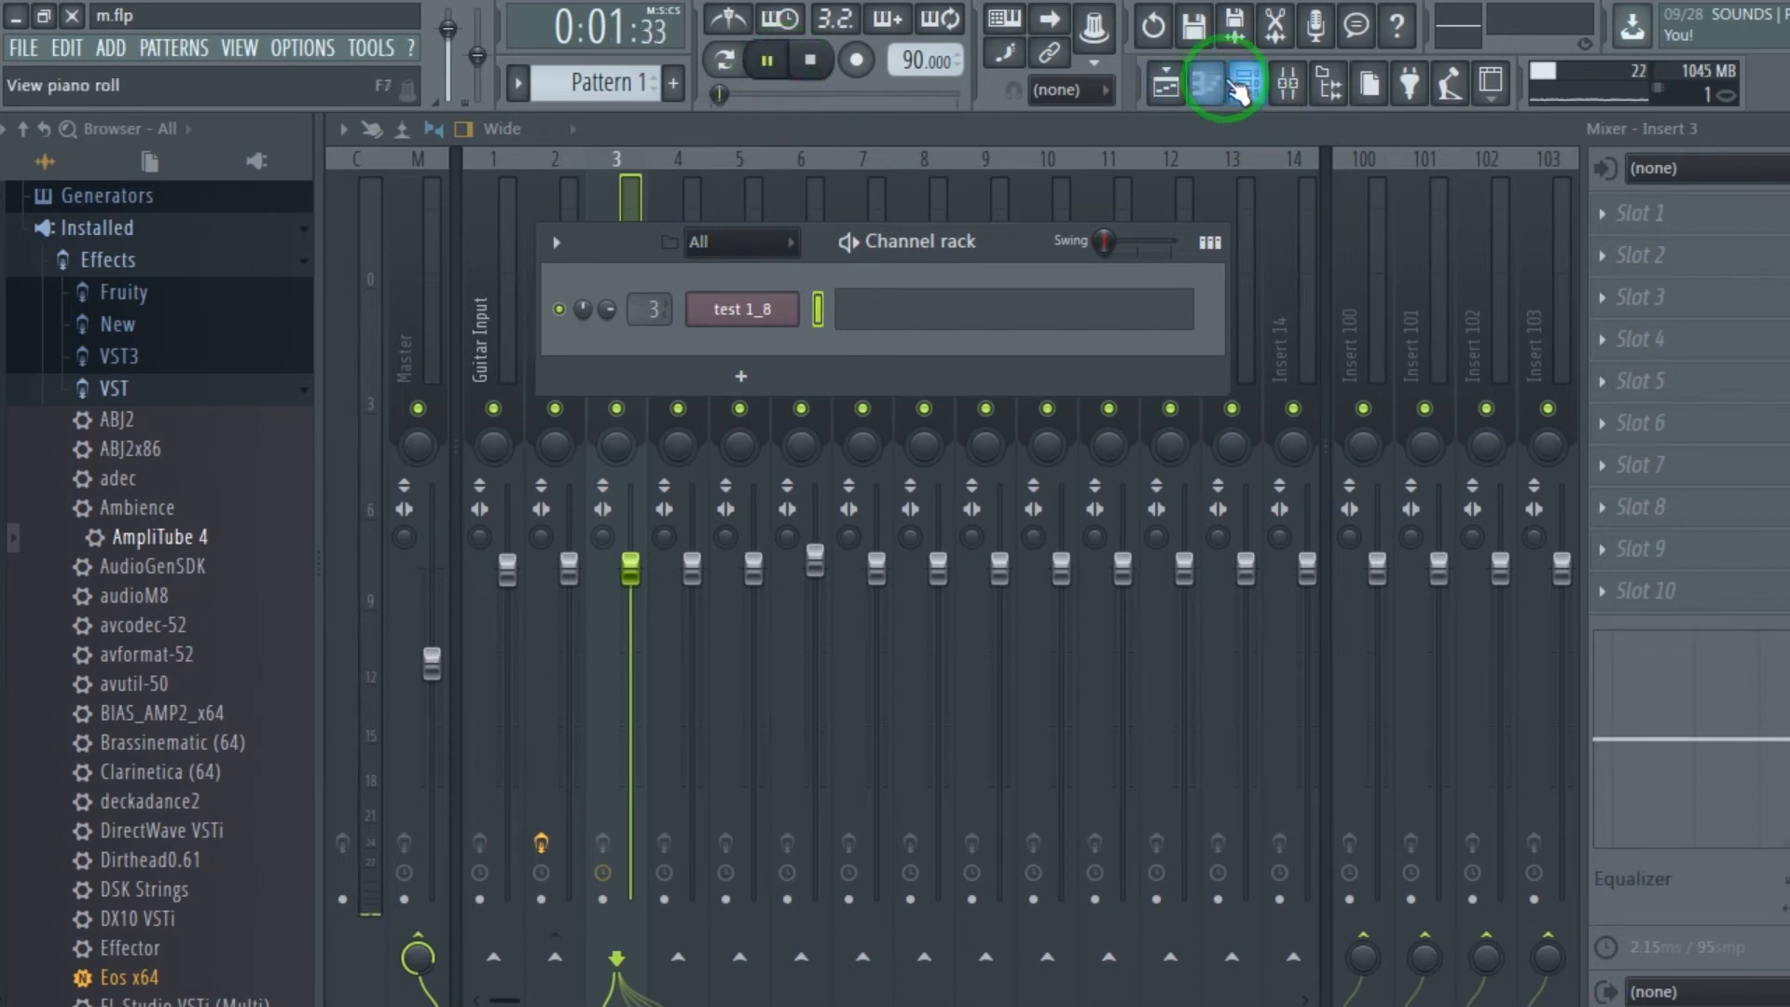
left_click(1166, 84)
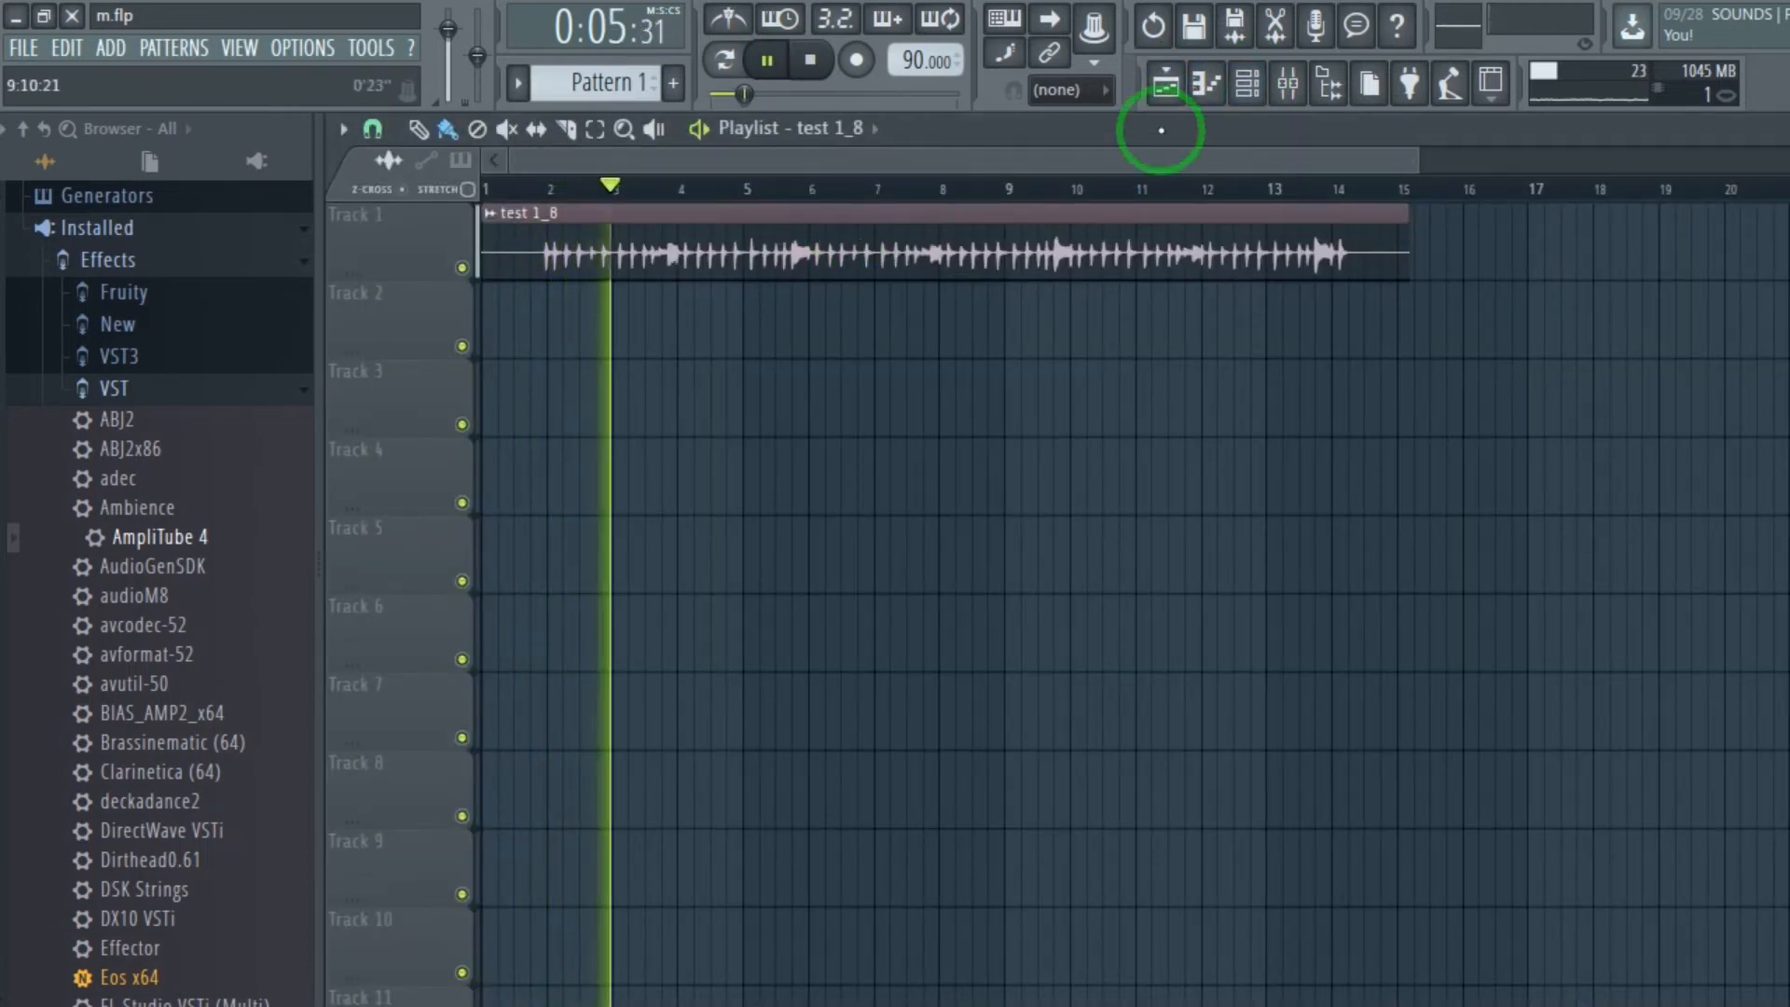
left_click(1247, 84)
left_click_drag(607, 313, 606, 297)
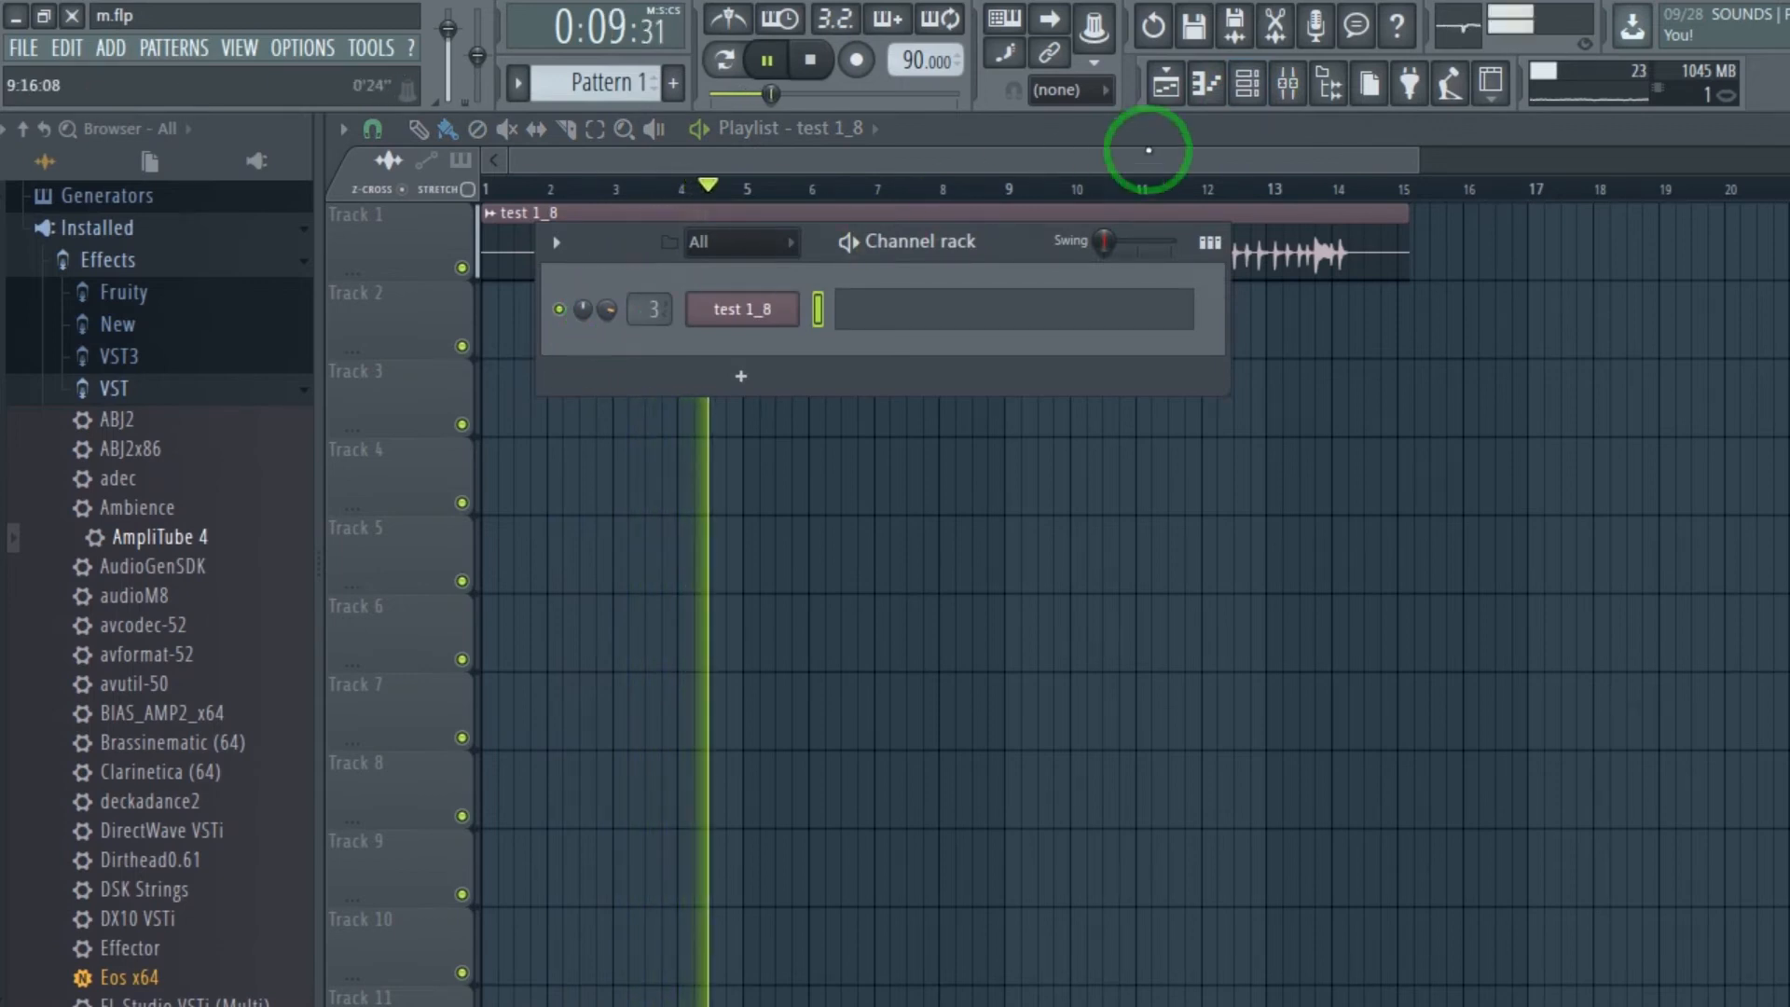
left_click(1288, 83)
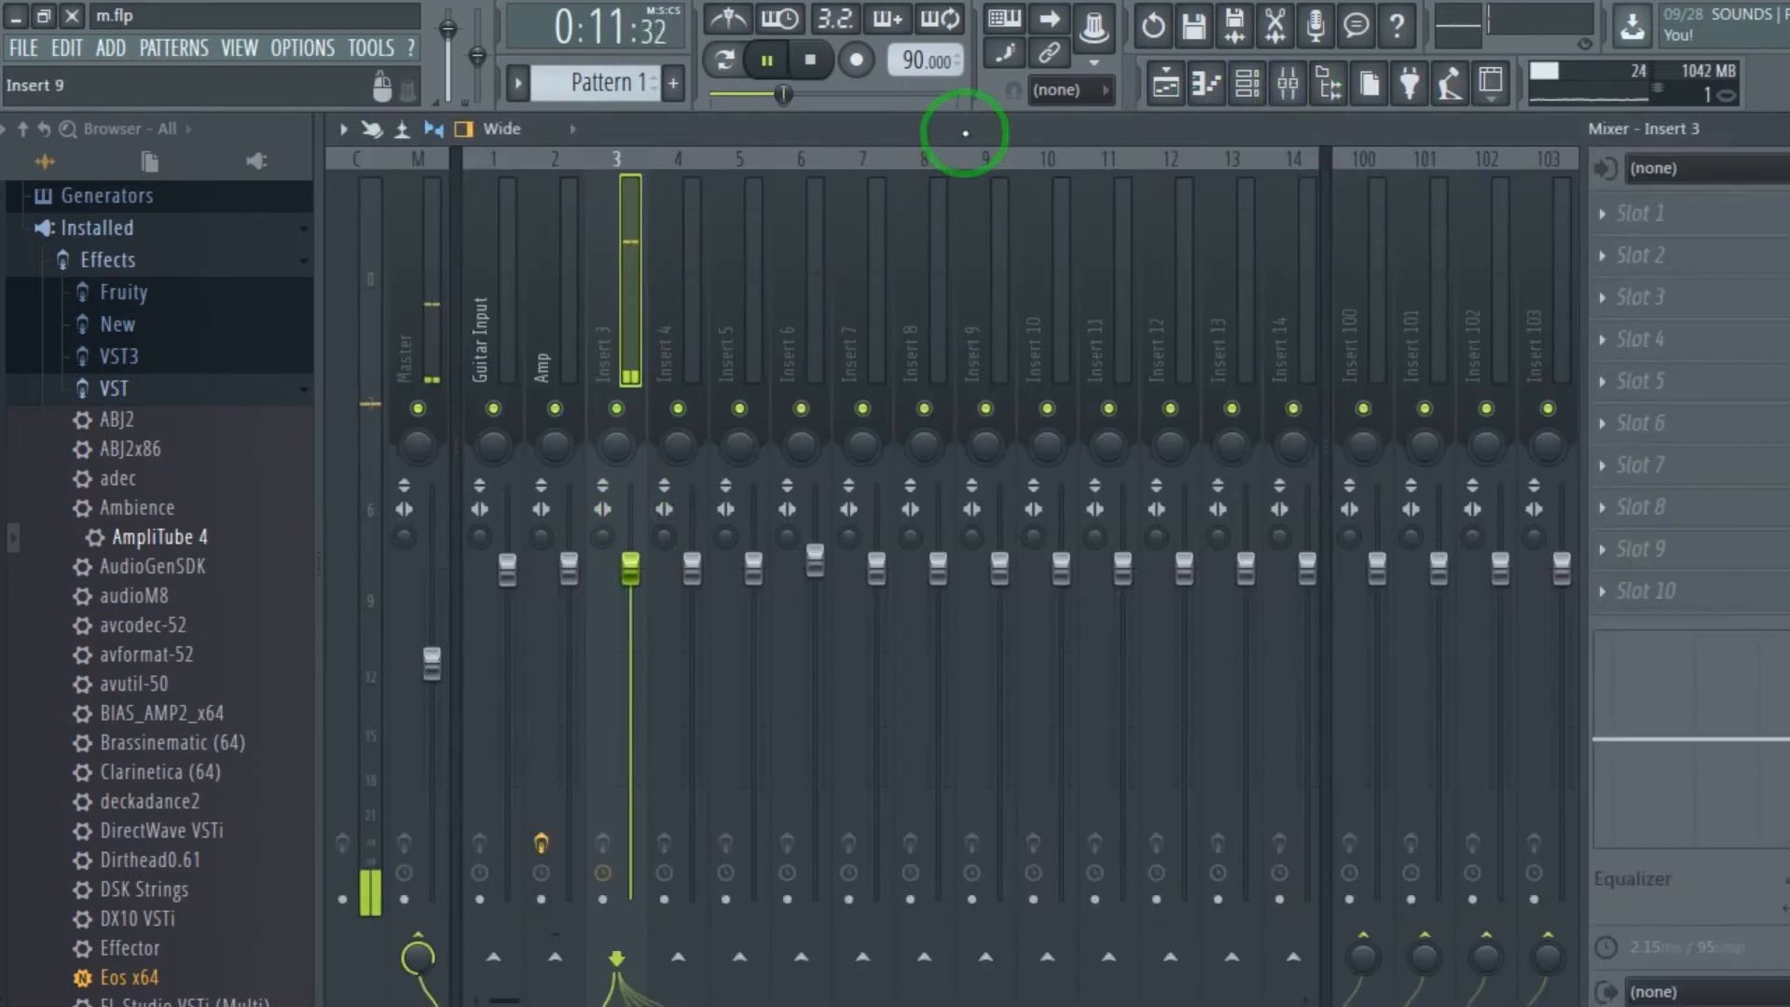
left_click(815, 64)
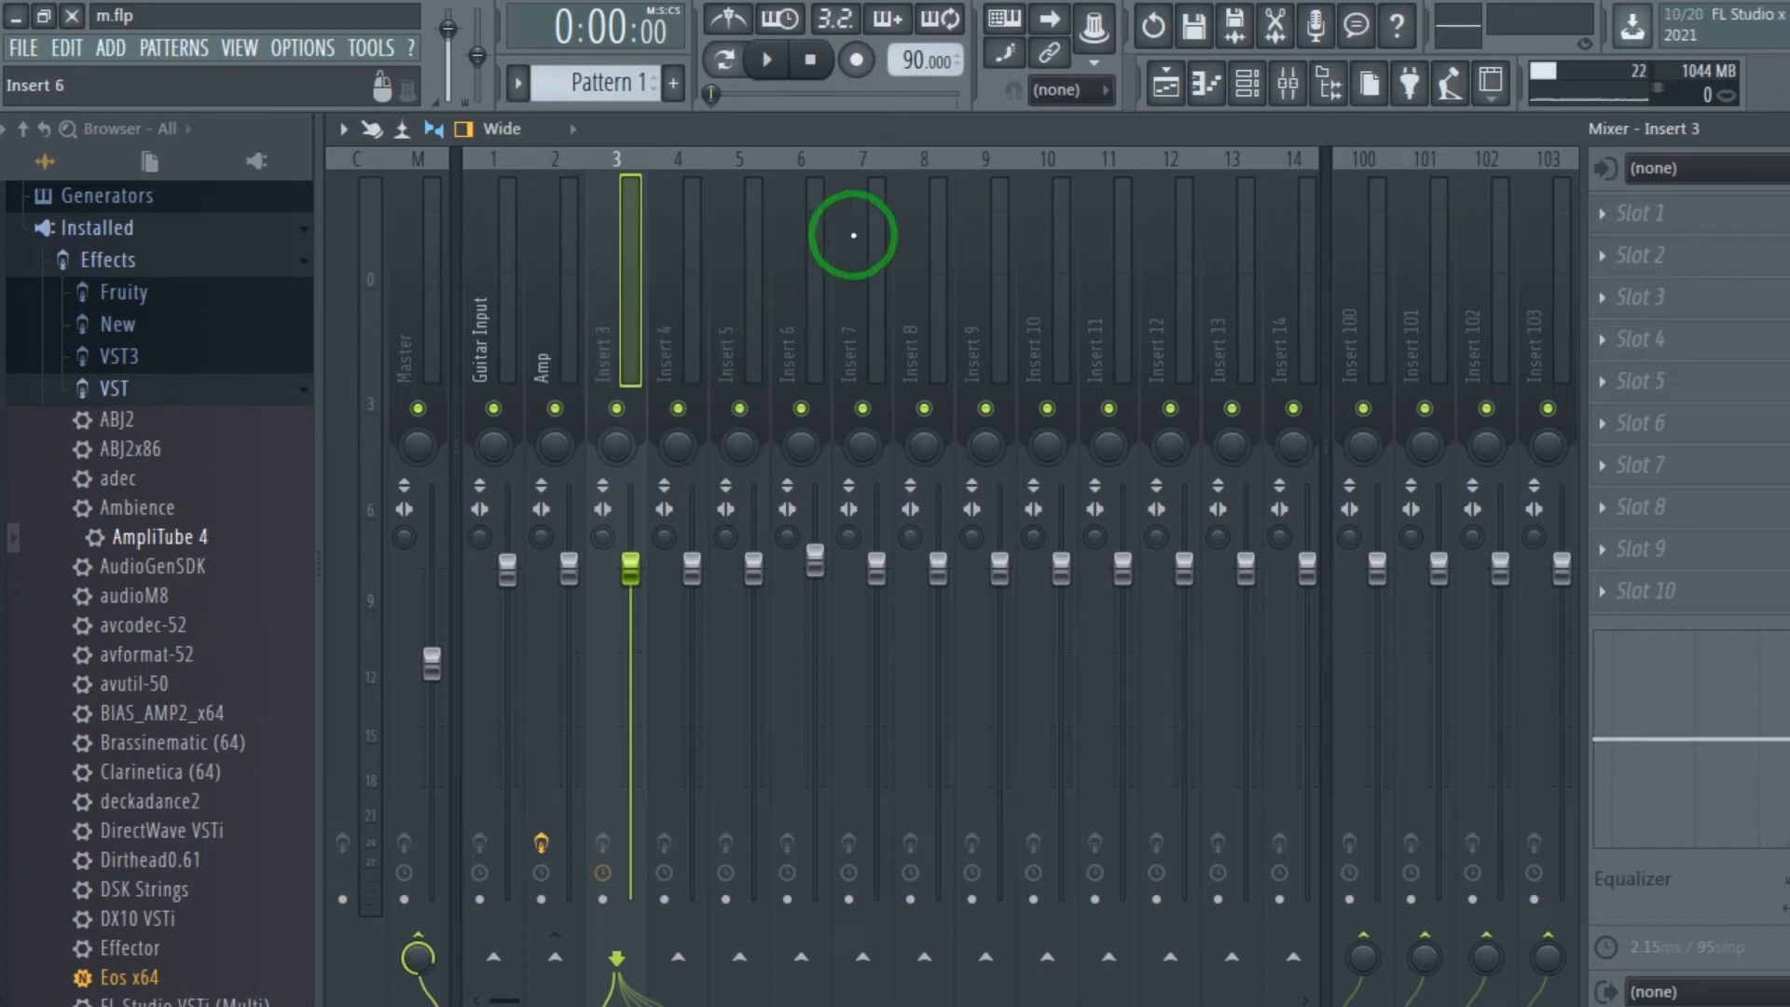
Open the test 1_8 channel's recorded sample for editing in Edison and arrange the editor window.
left_click(1247, 82)
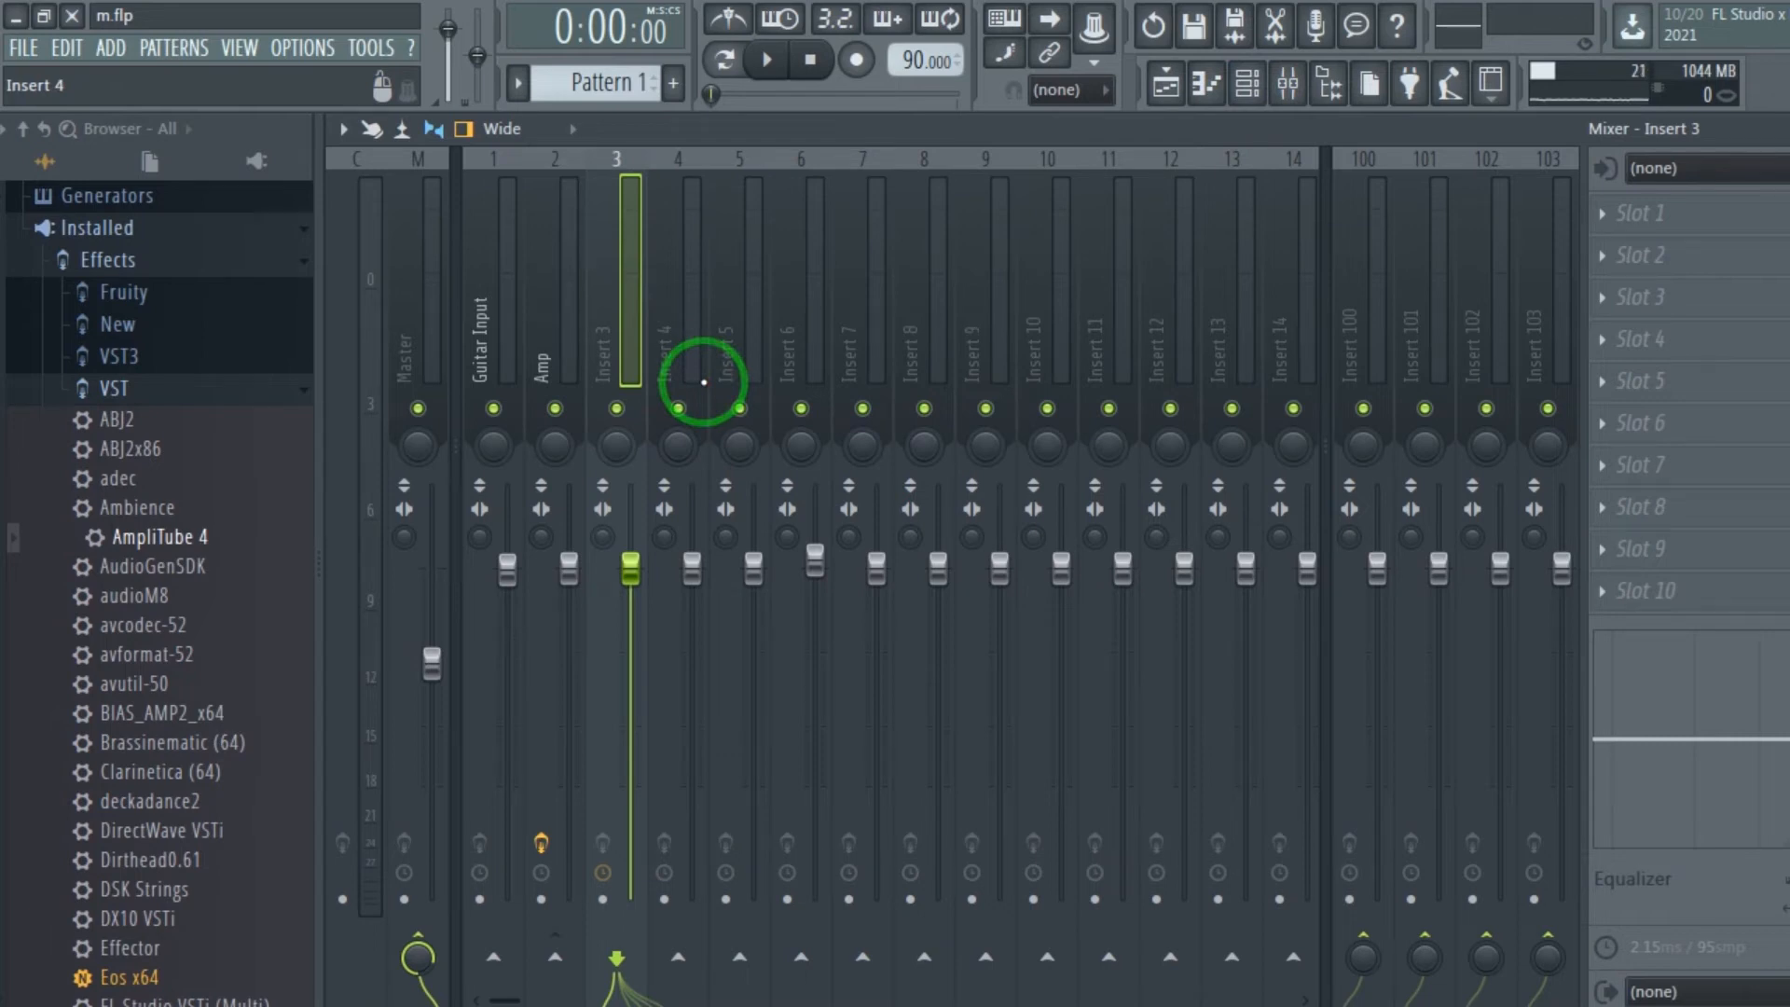
left_click(1248, 86)
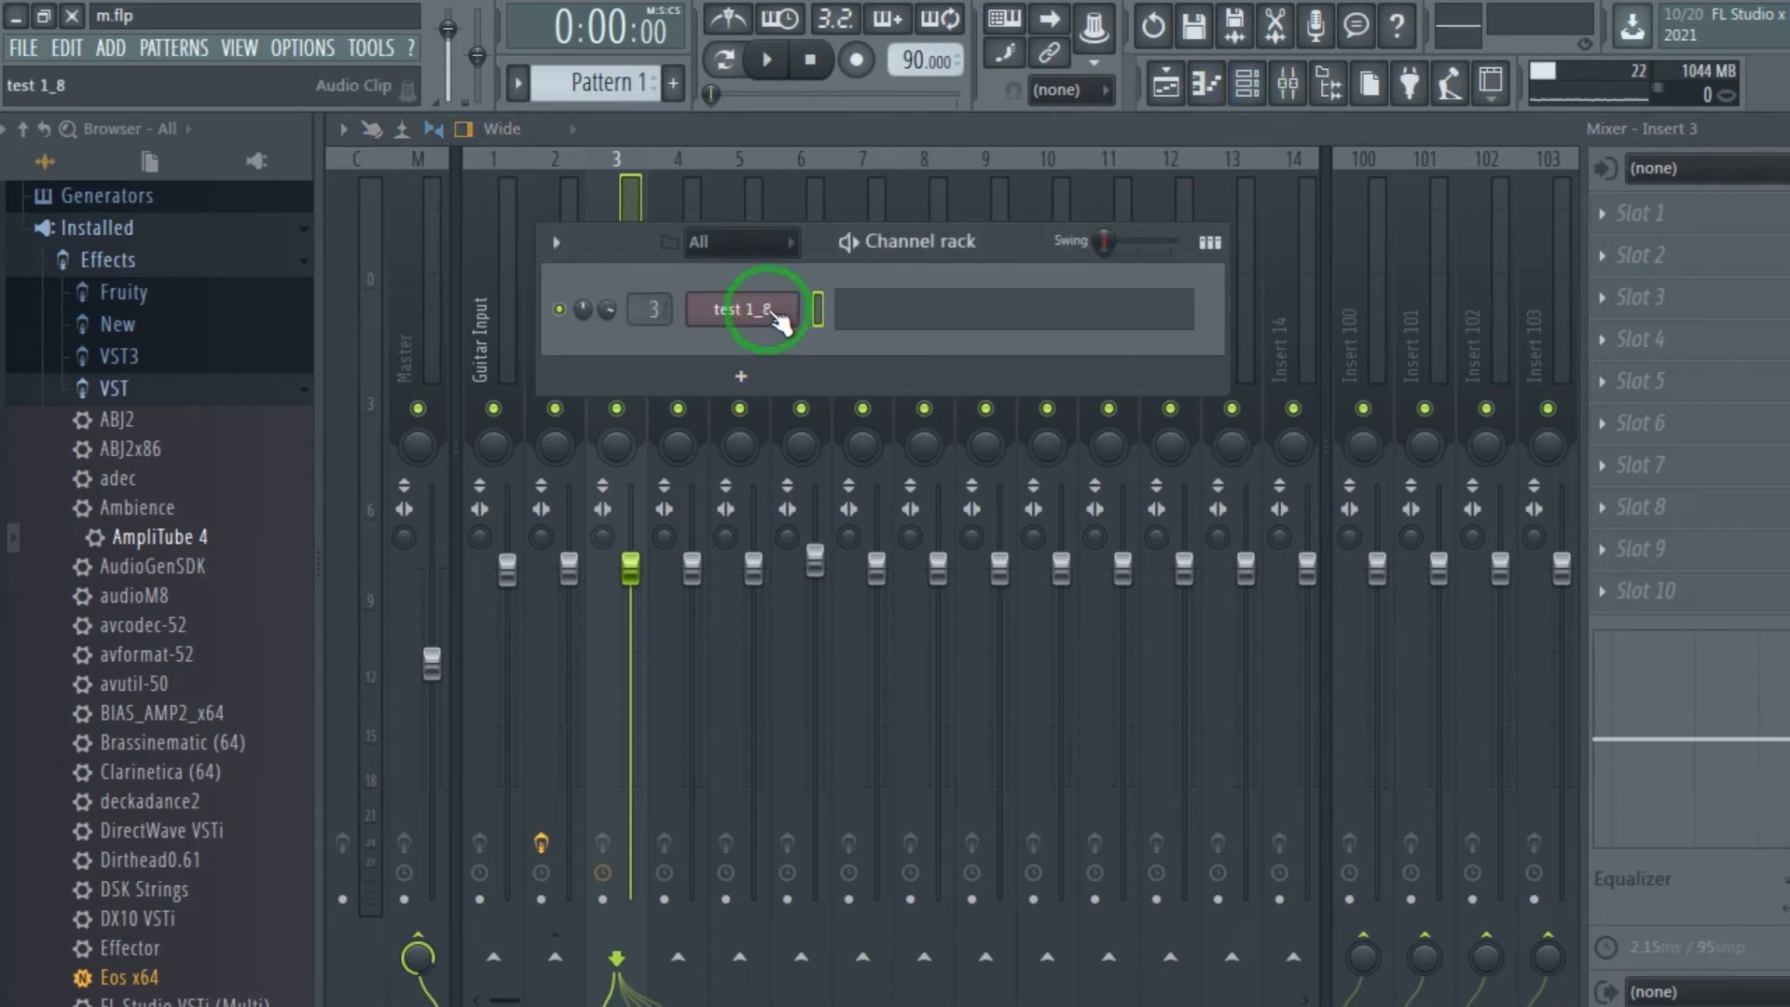
left_click_drag(1007, 241, 1021, 189)
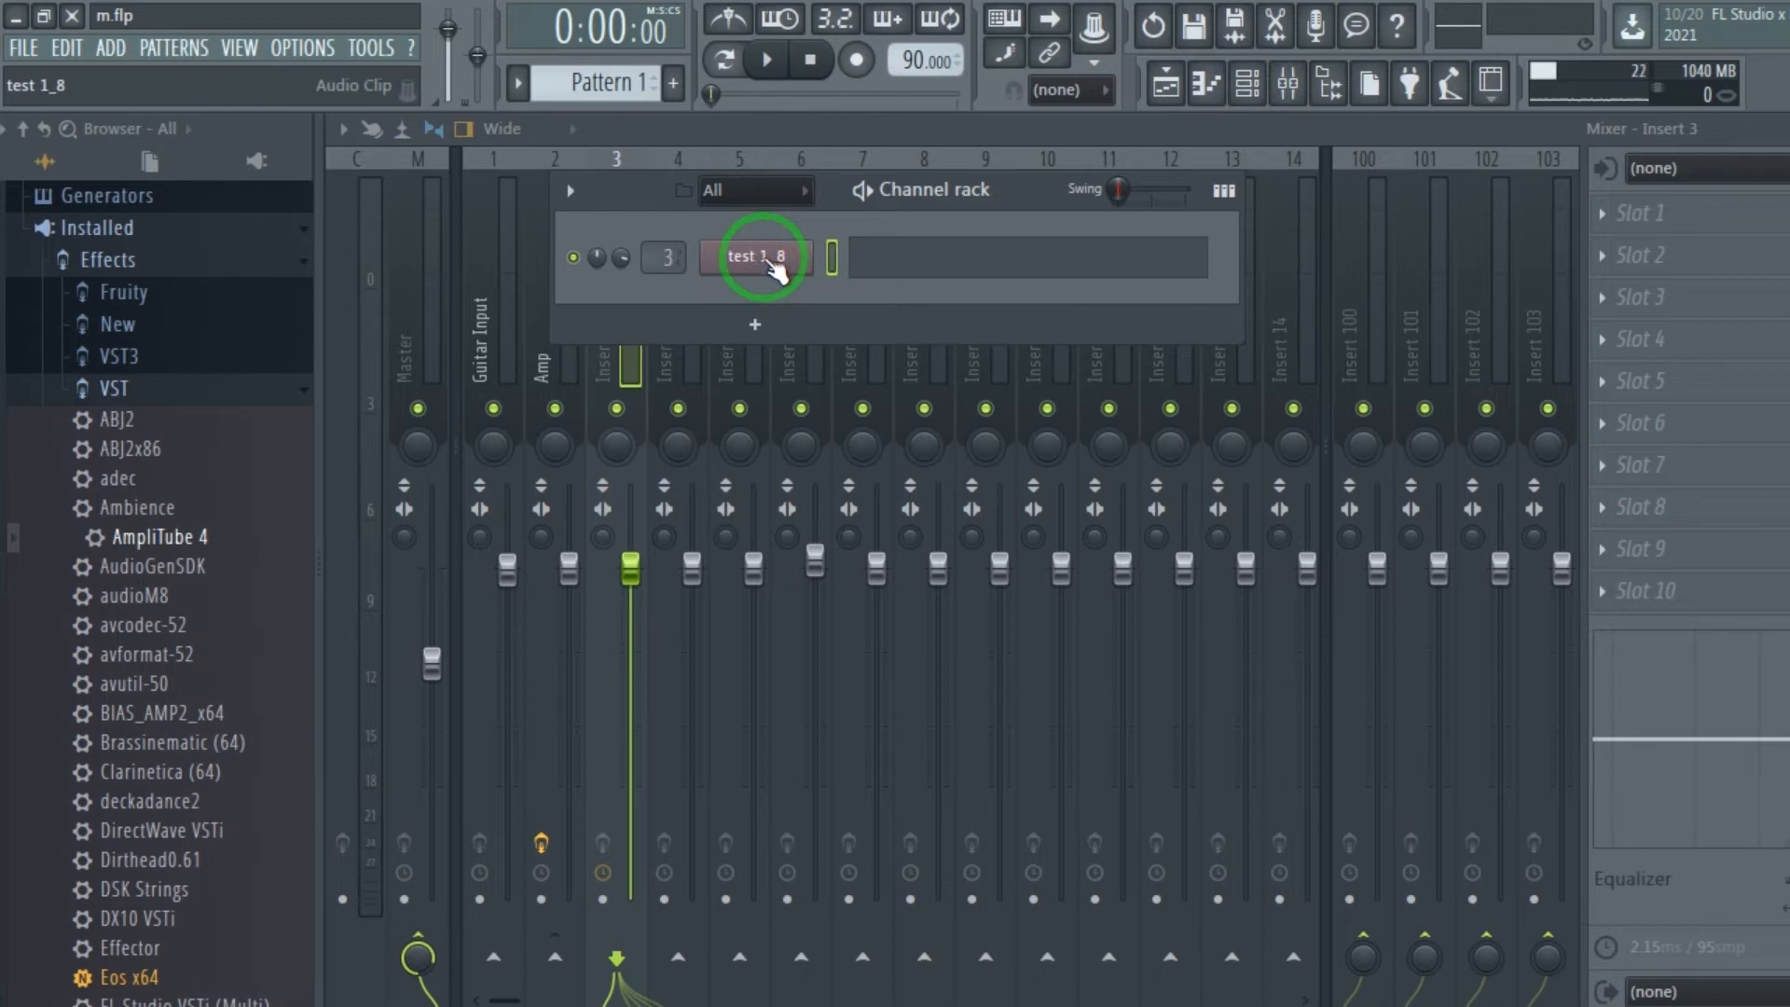
left_click(766, 270)
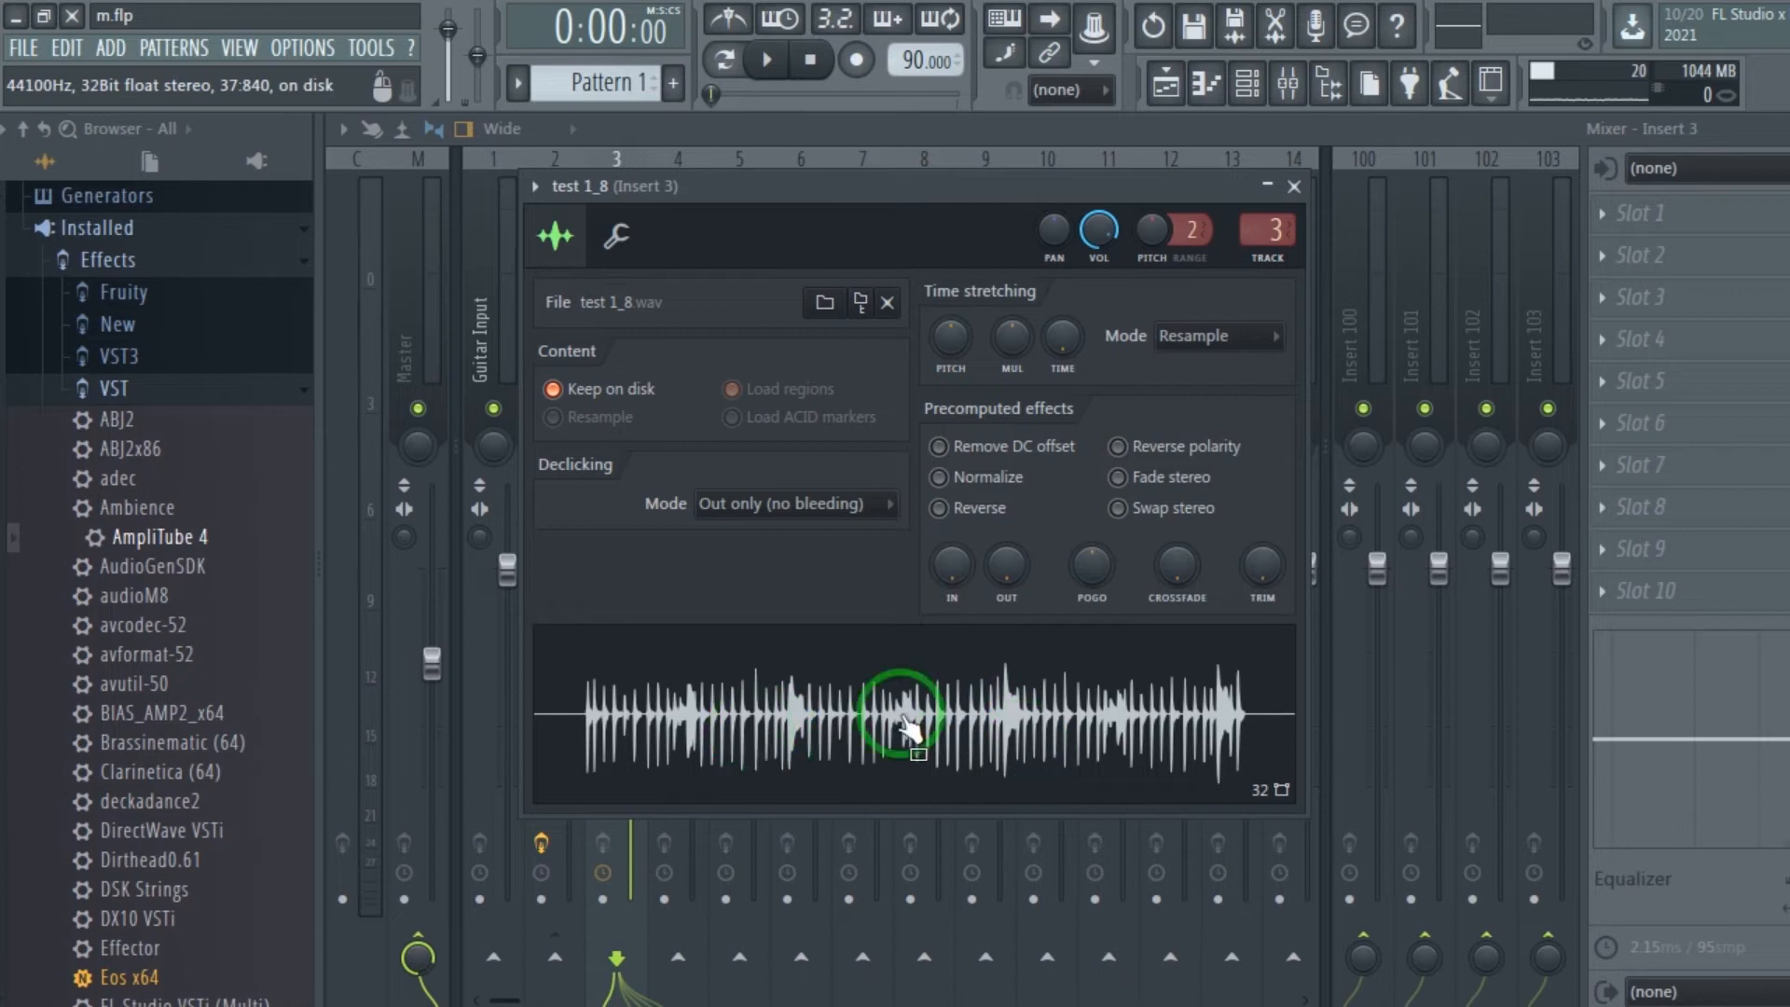
right_click(938, 706)
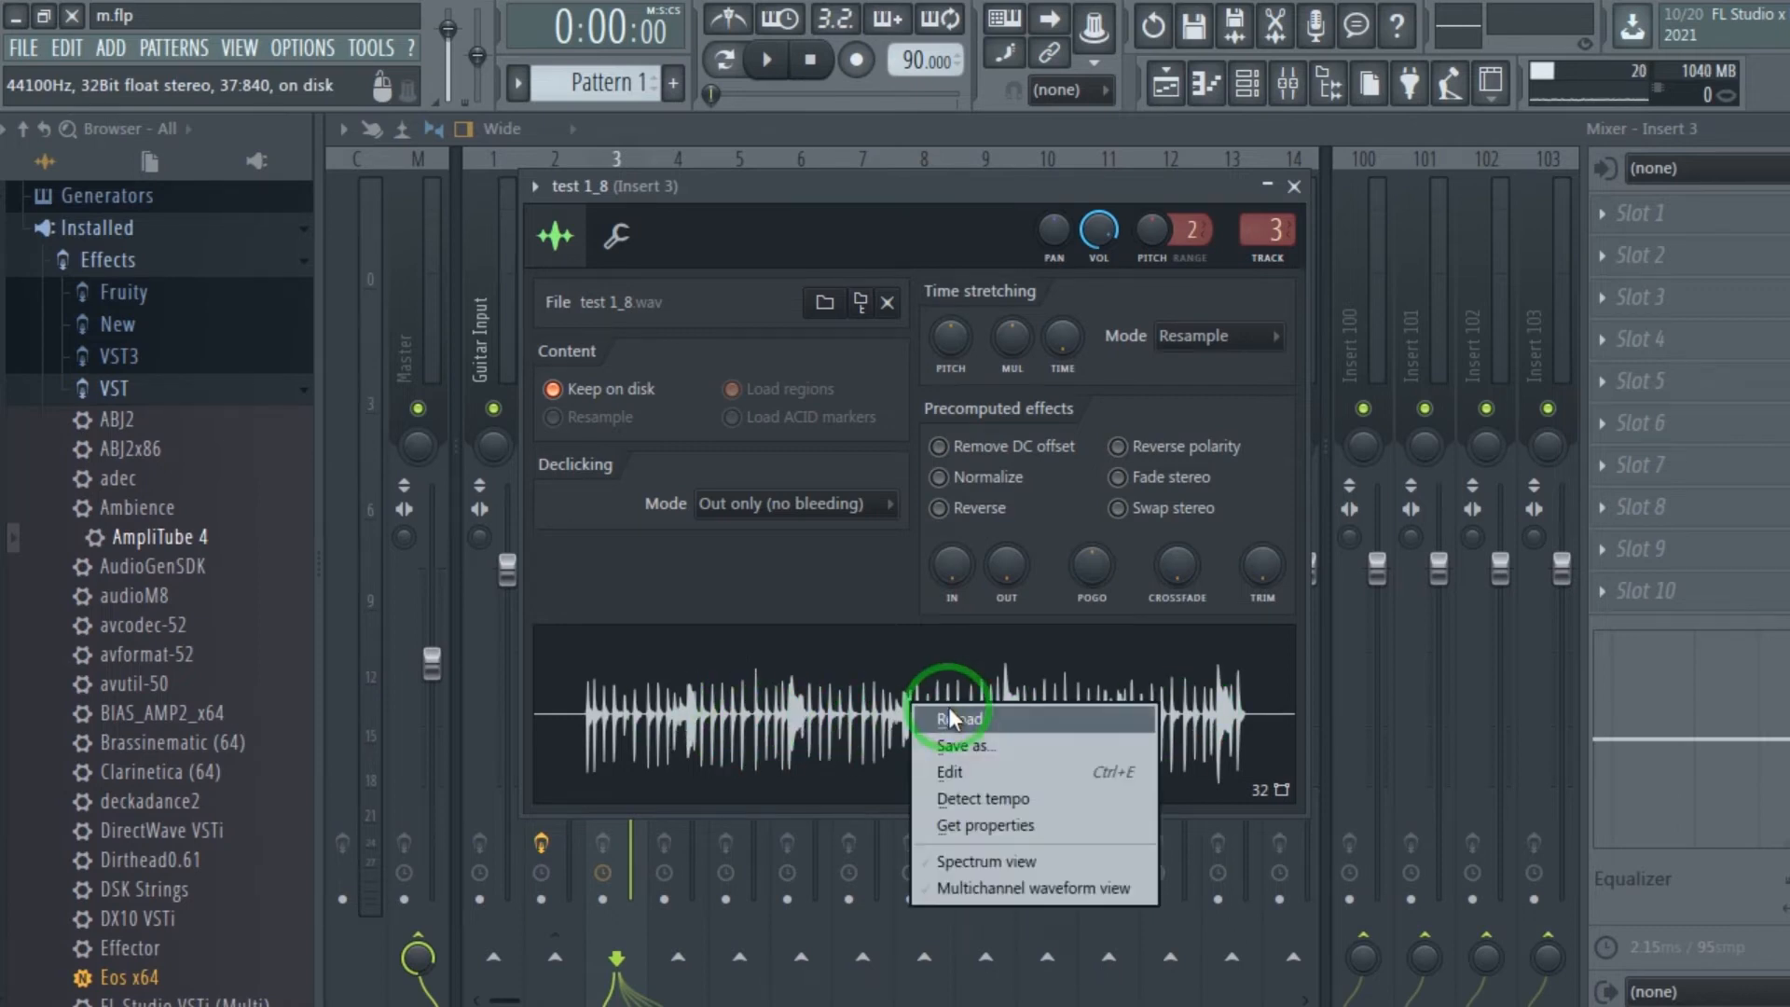
left_click(953, 772)
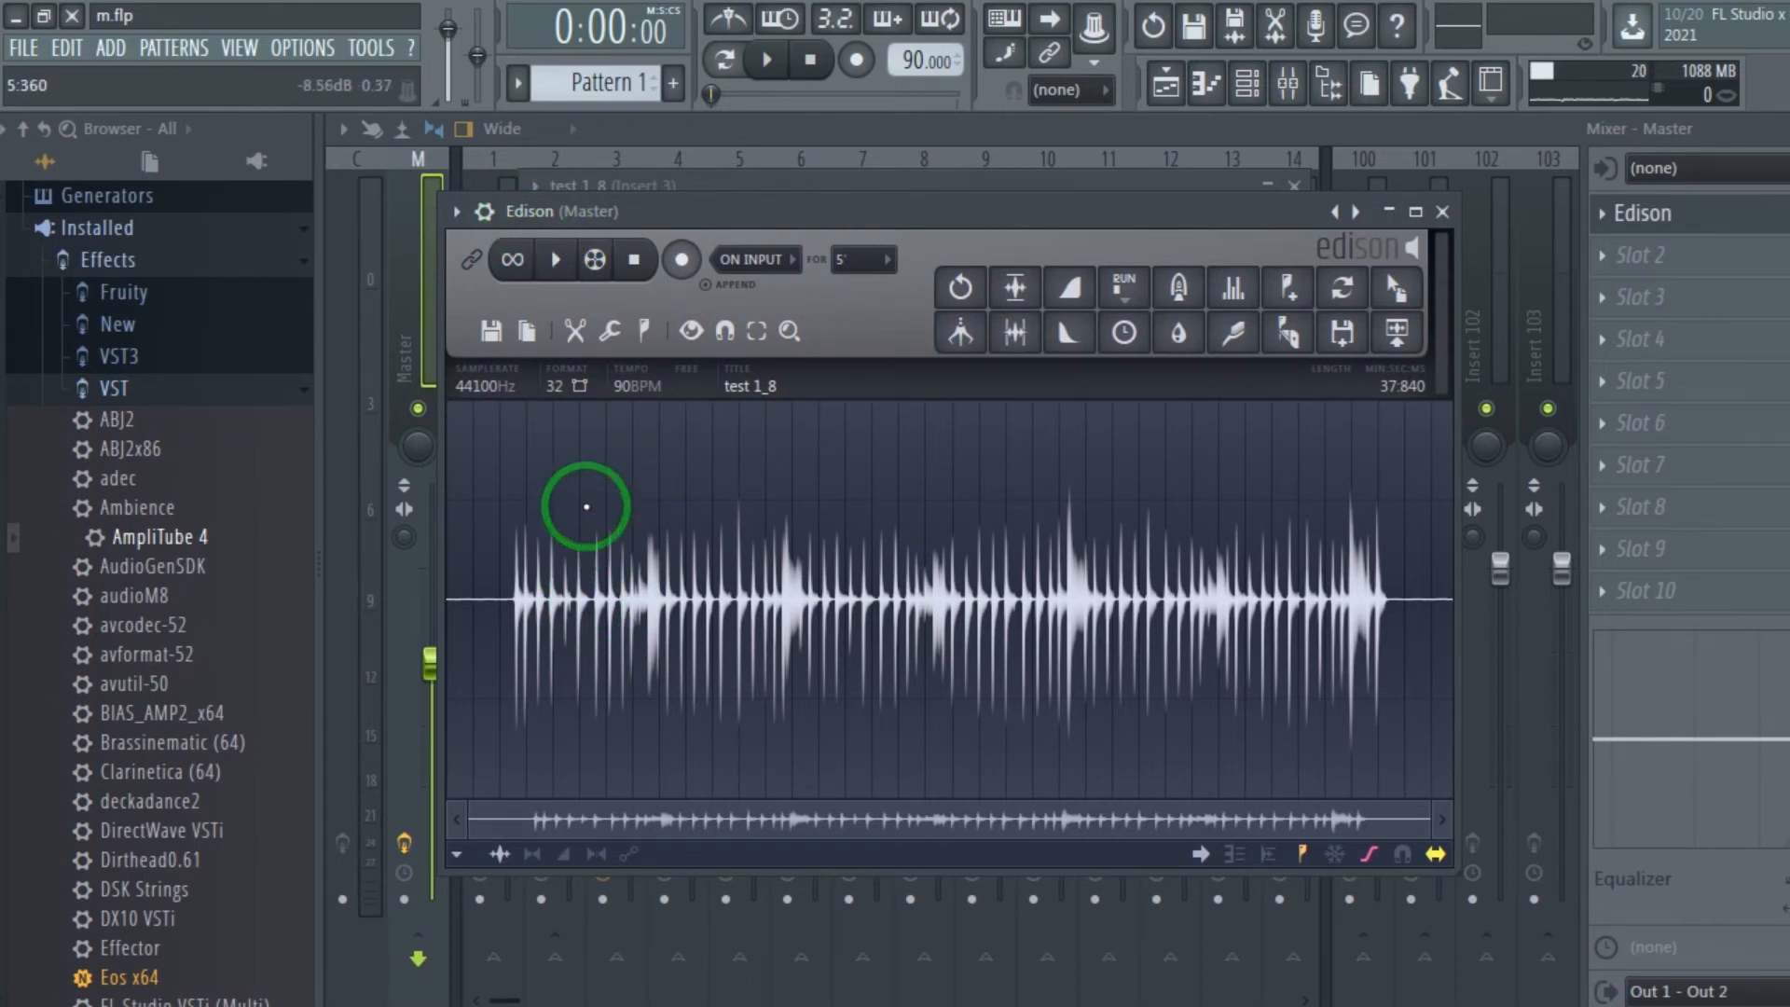
left_click_drag(788, 227, 913, 233)
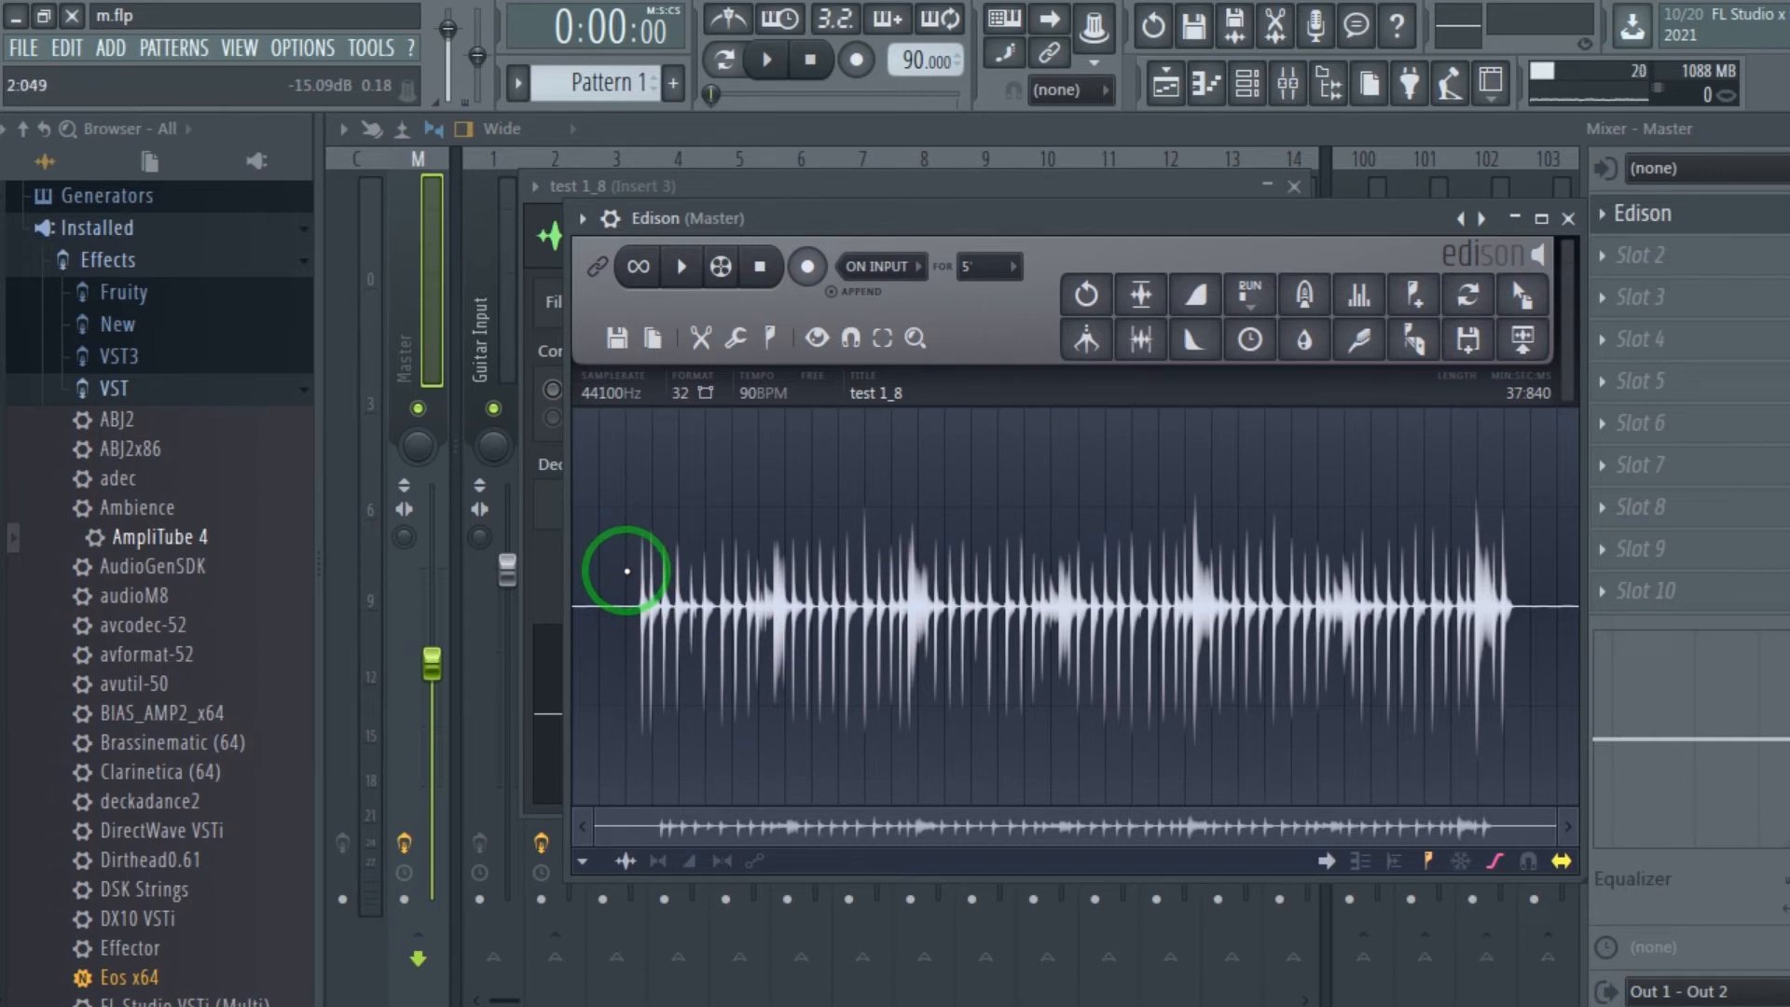
Acquire a denoise noise profile from the silent lead-in of the test 1_8 recording, from 0:000 to 1:997.
left_click_drag(627, 571, 573, 573)
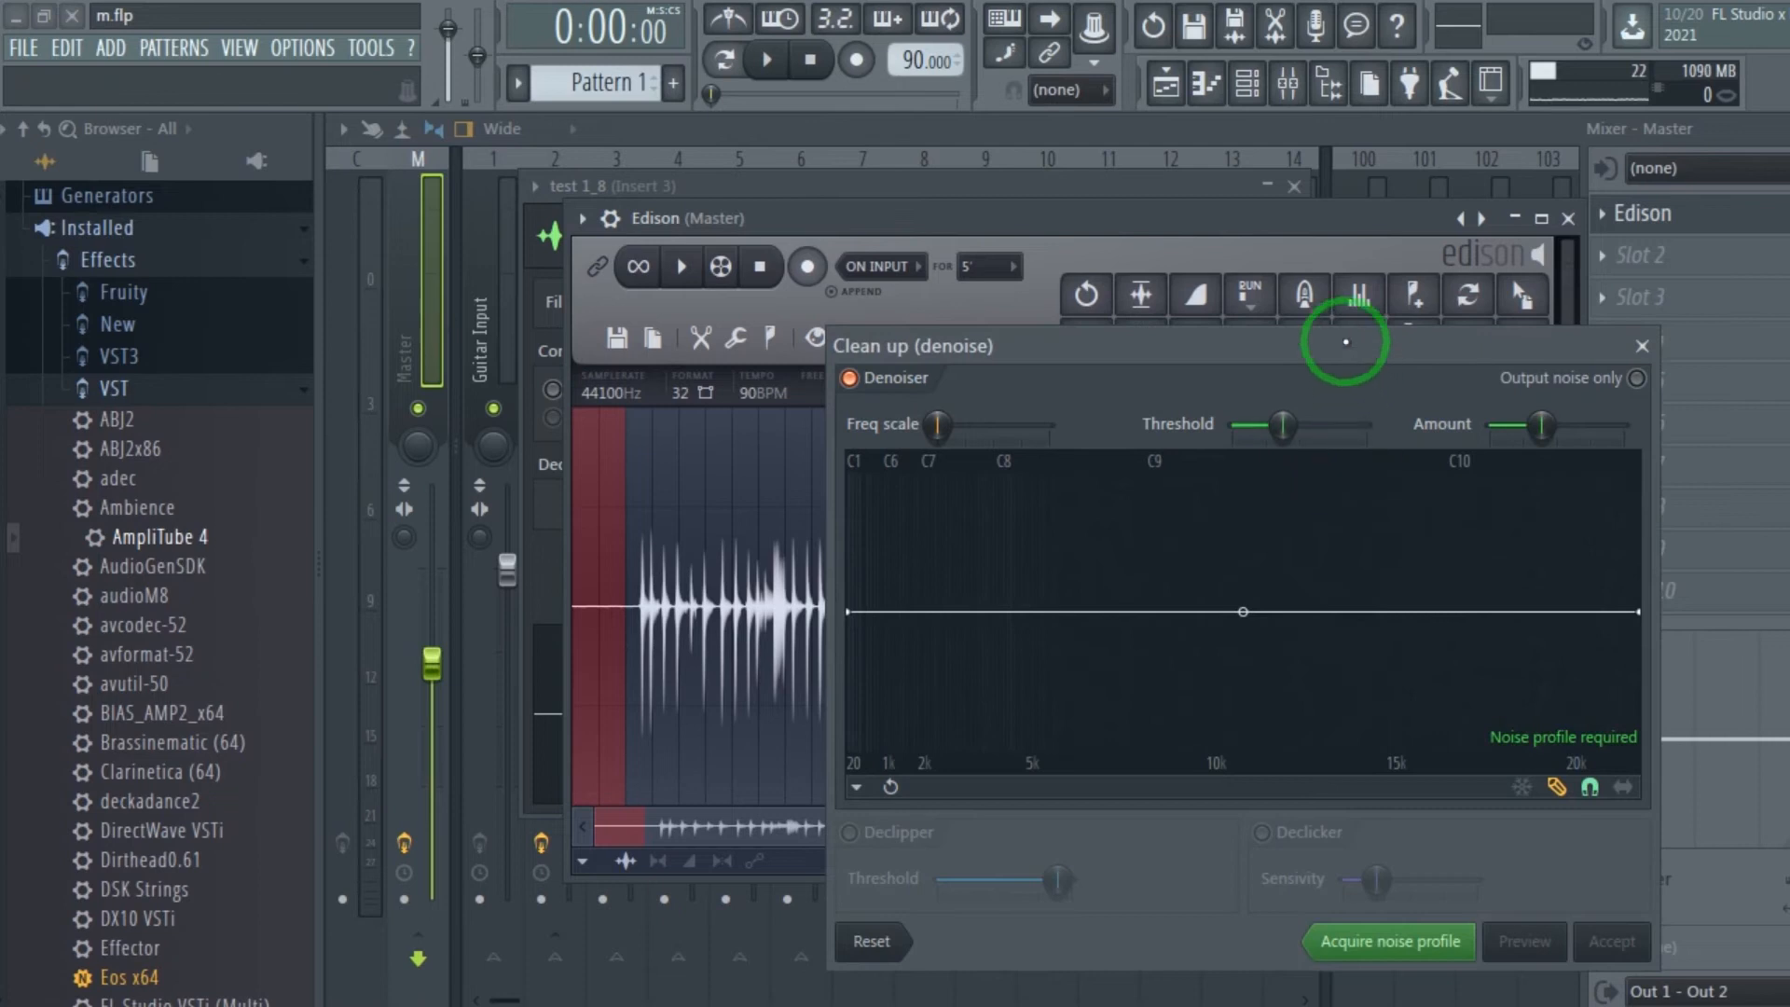
left_click_drag(1320, 343, 1167, 228)
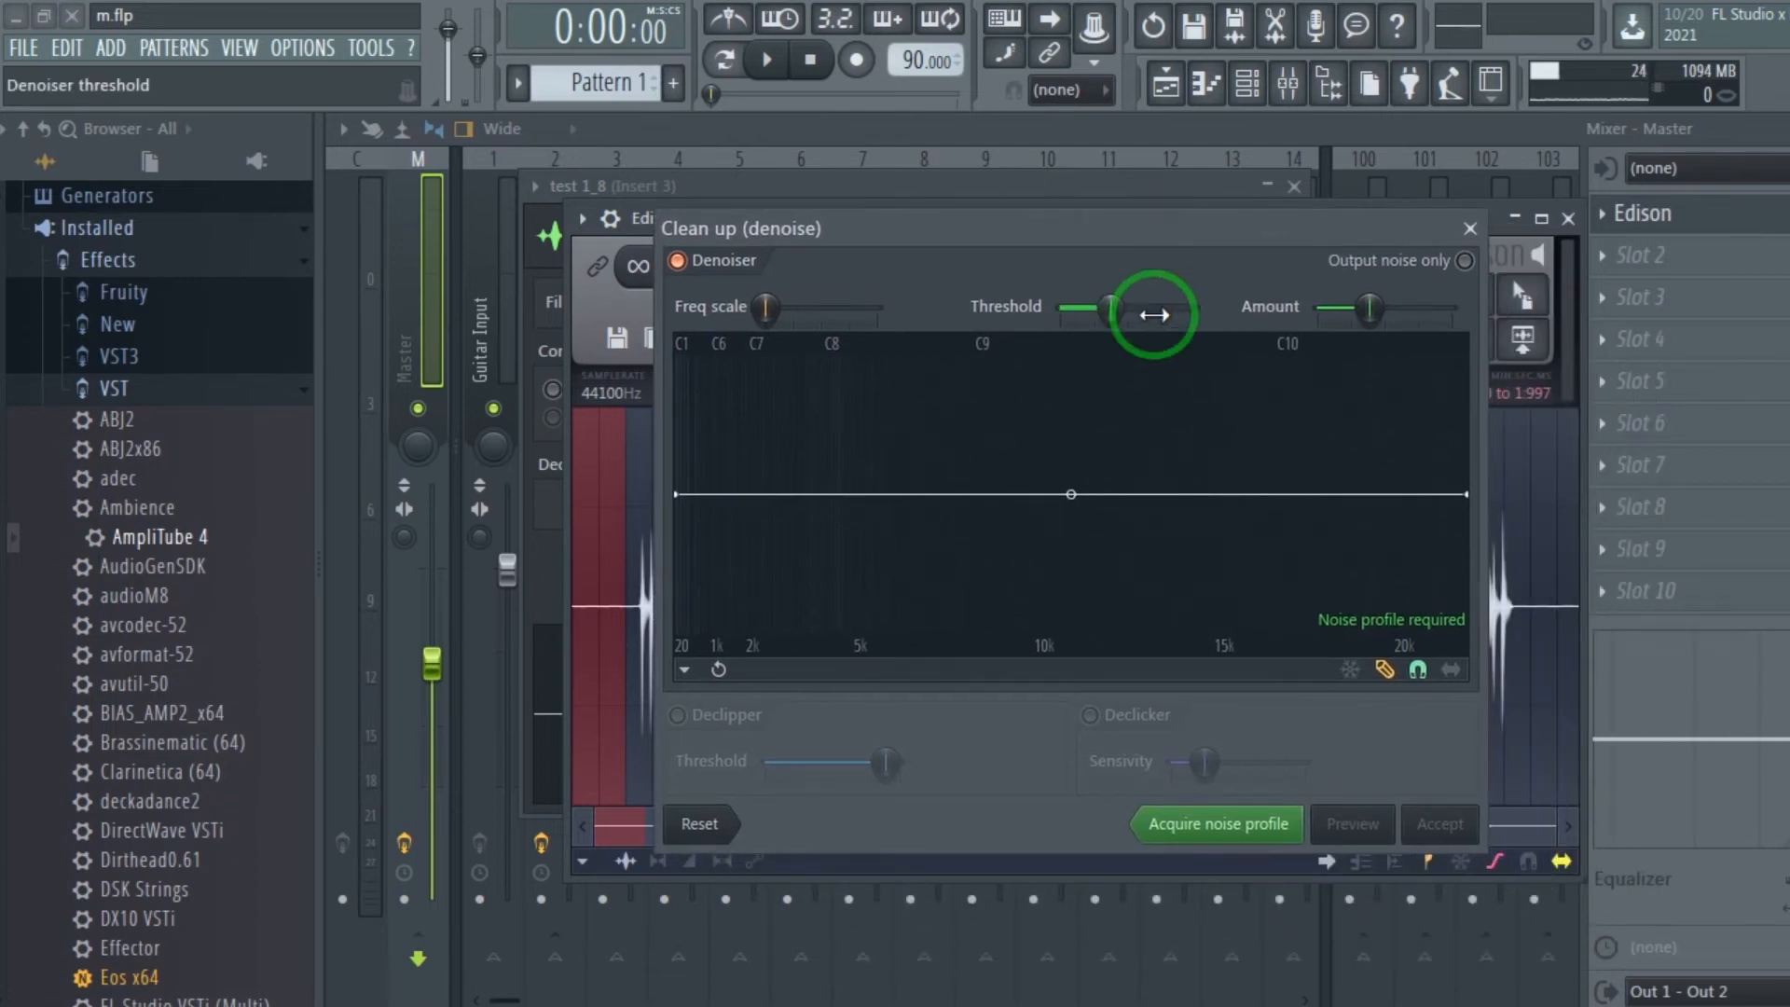
left_click_drag(1186, 246, 1177, 193)
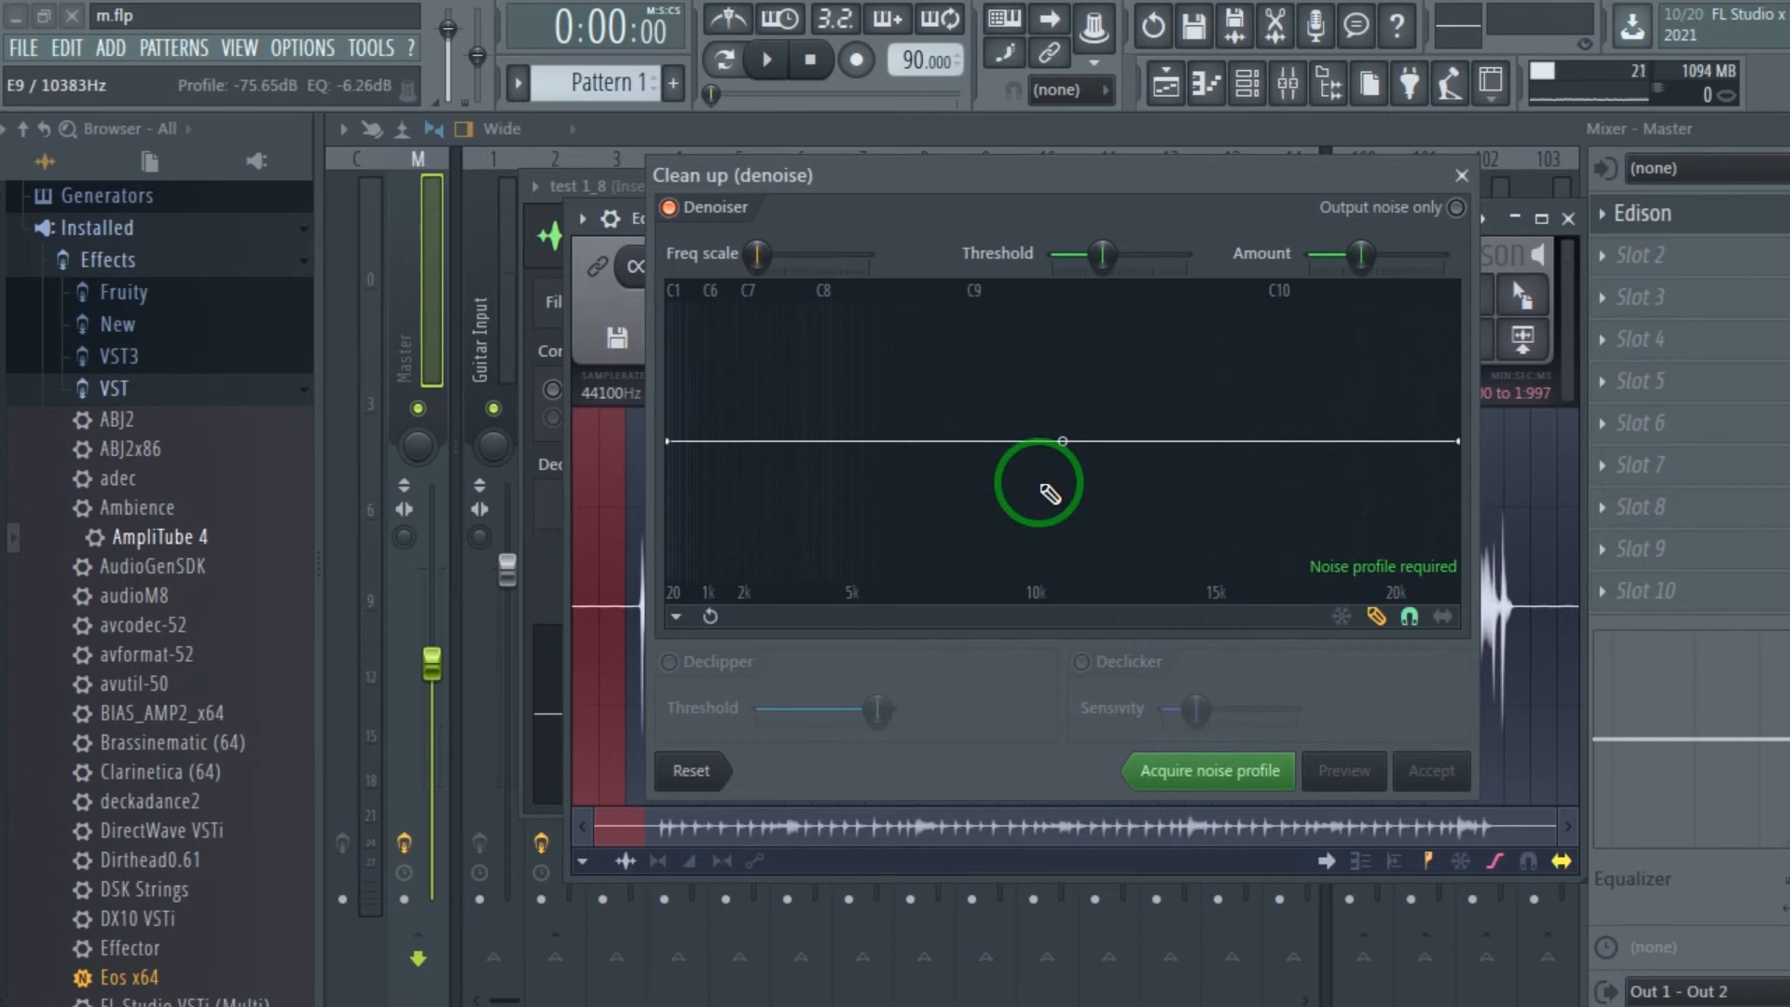
left_click(1190, 772)
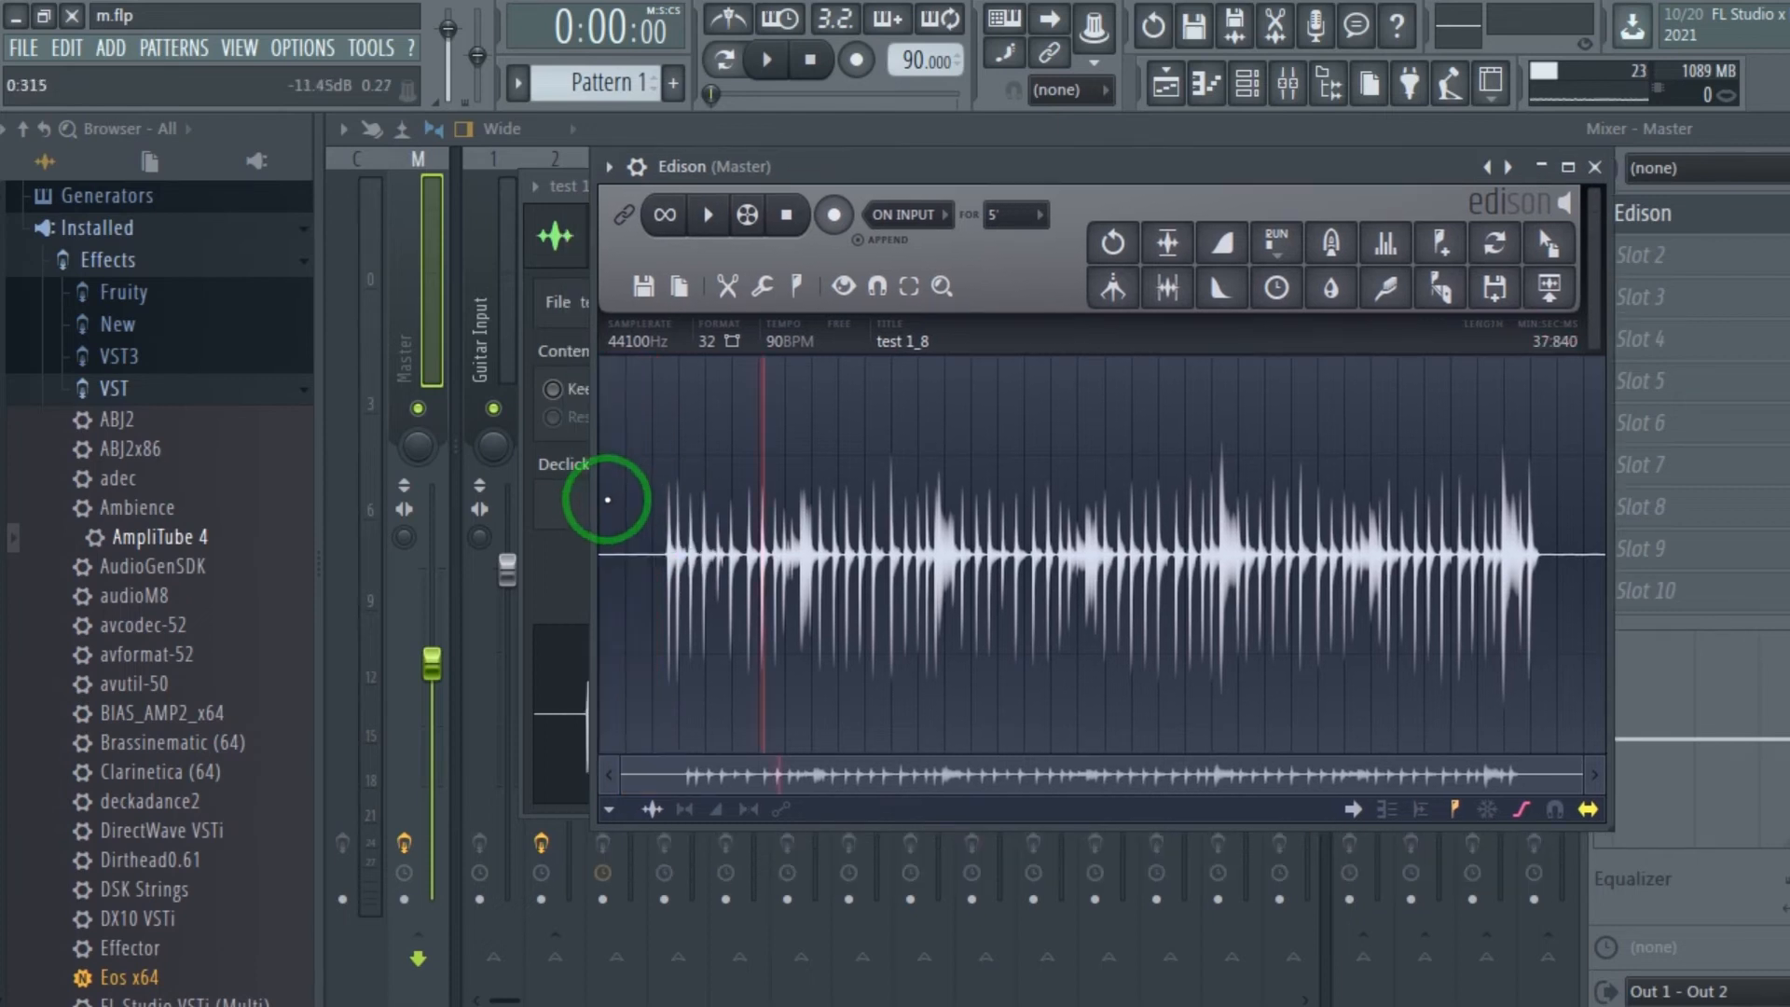
Select the entire test 1_8 waveform and apply the denoise clean-up with the acquired noise profile.
left_click_drag(597, 492, 1562, 547)
left_click(934, 538)
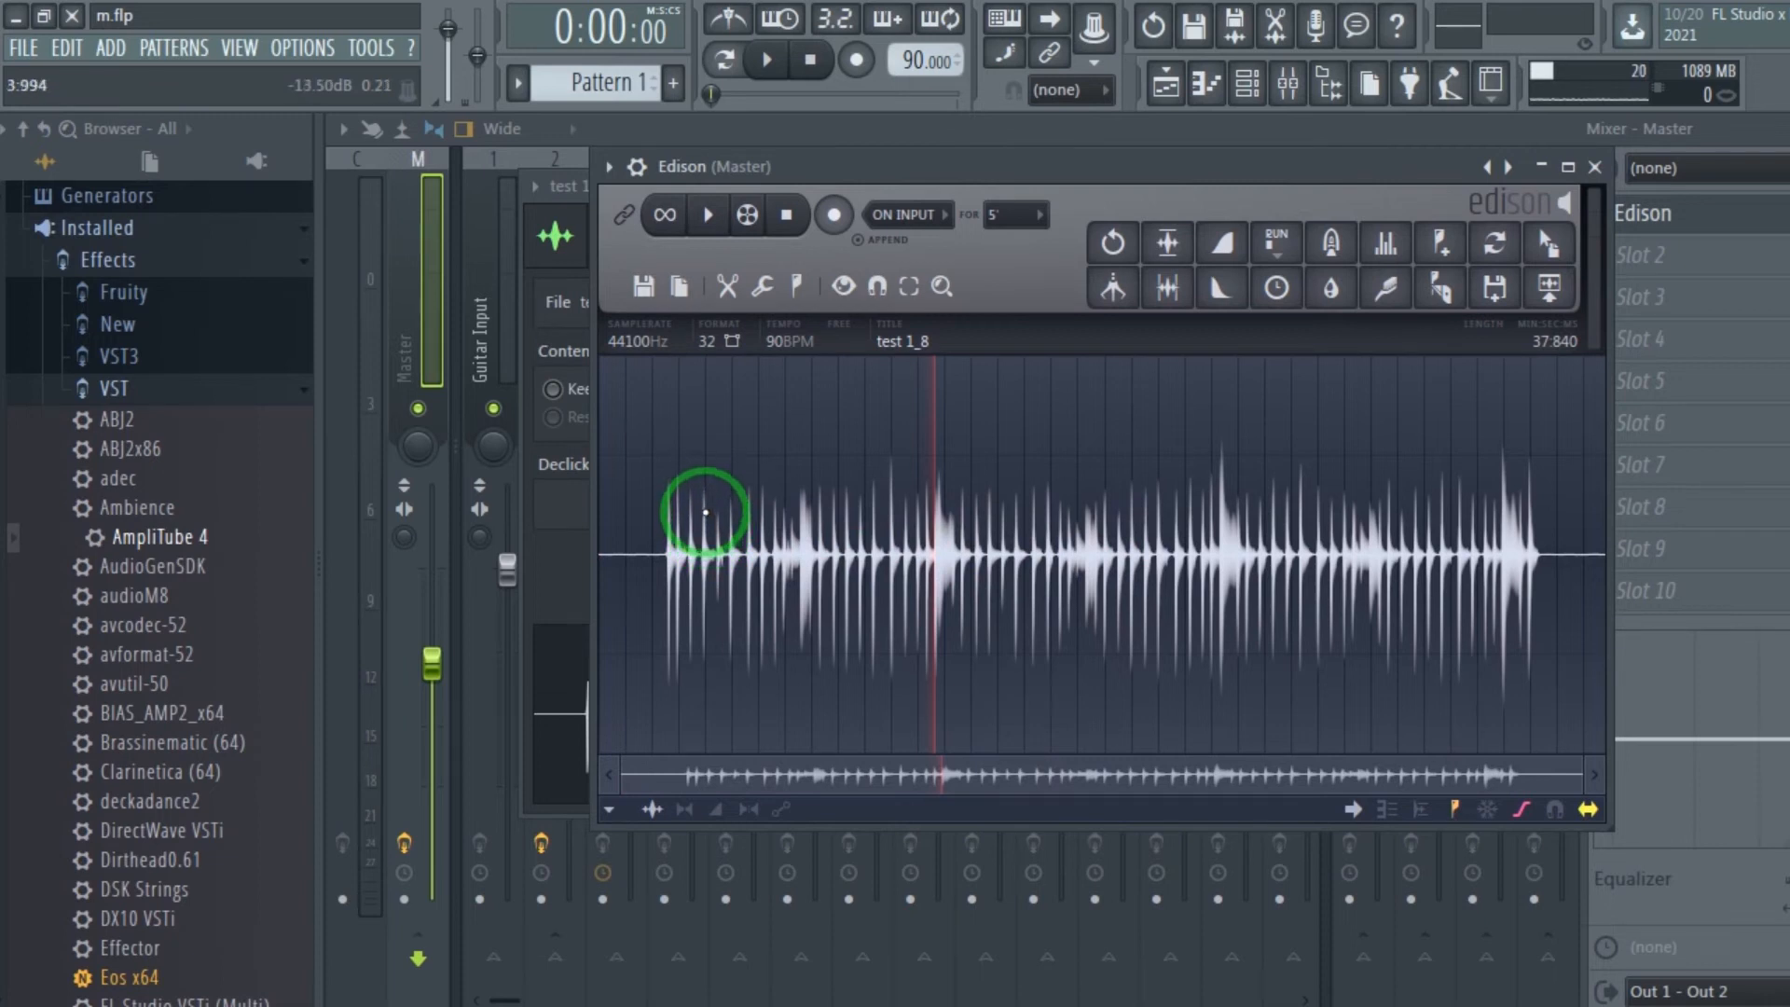
double_click(706, 512)
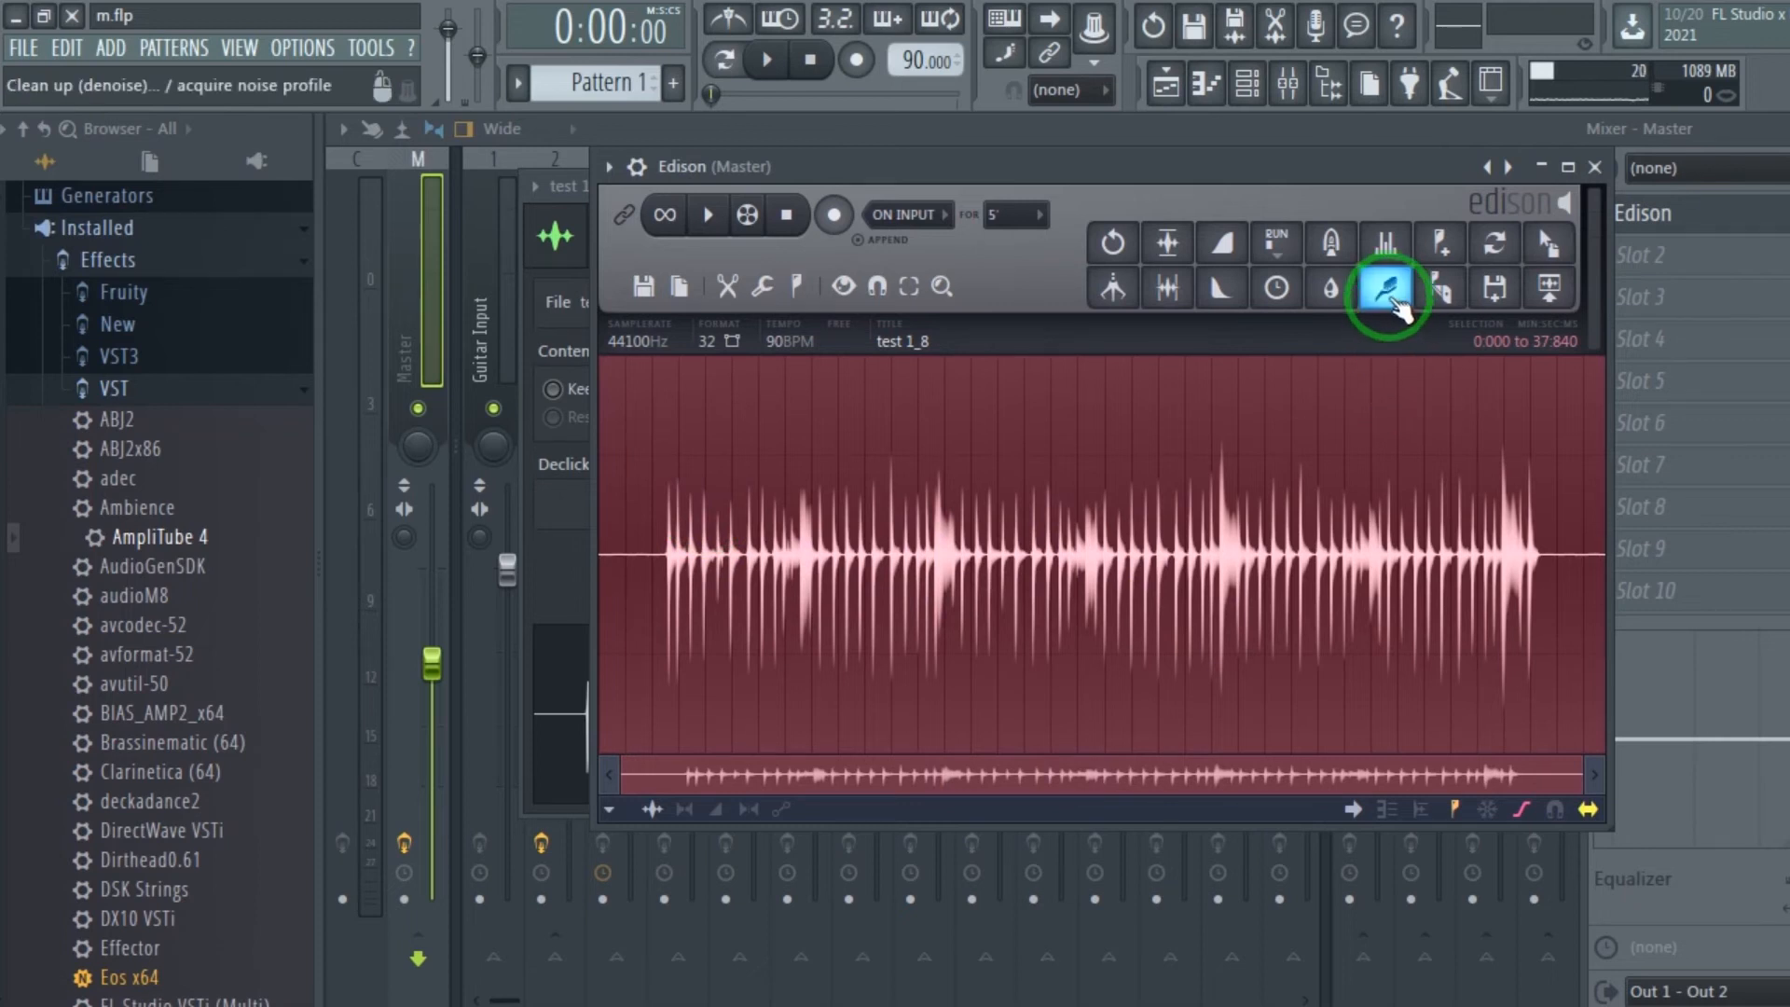
left_click(1391, 300)
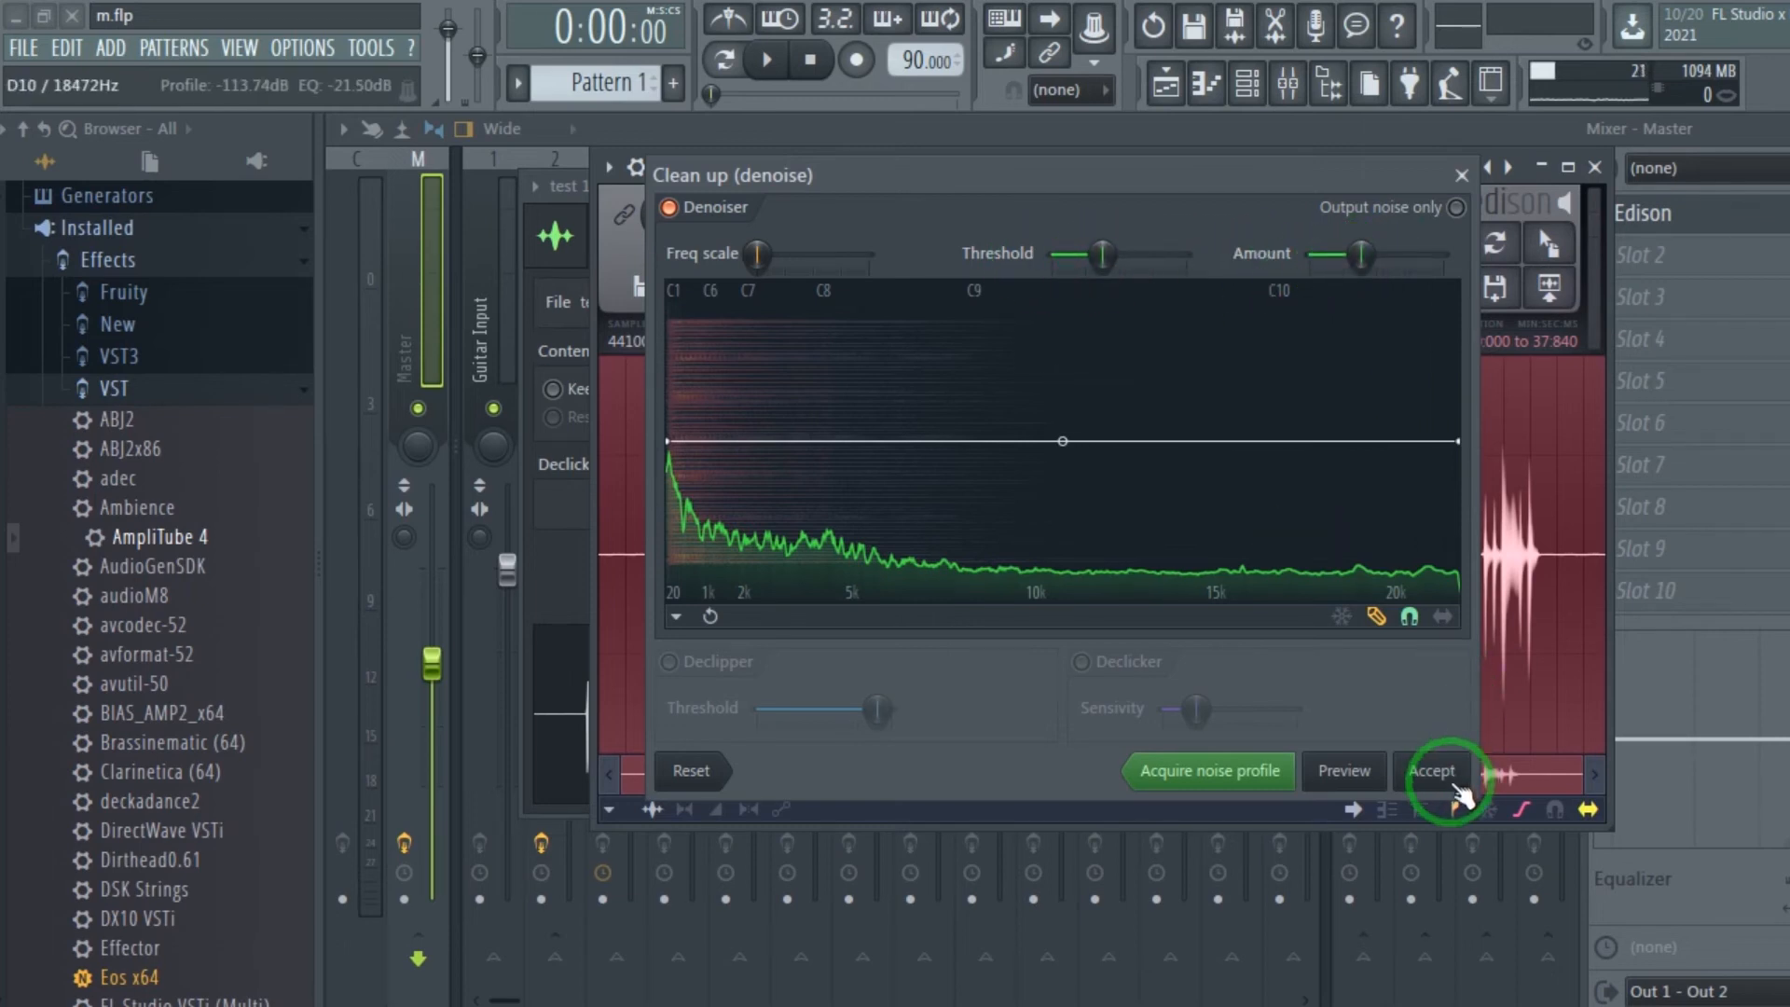
left_click(1431, 771)
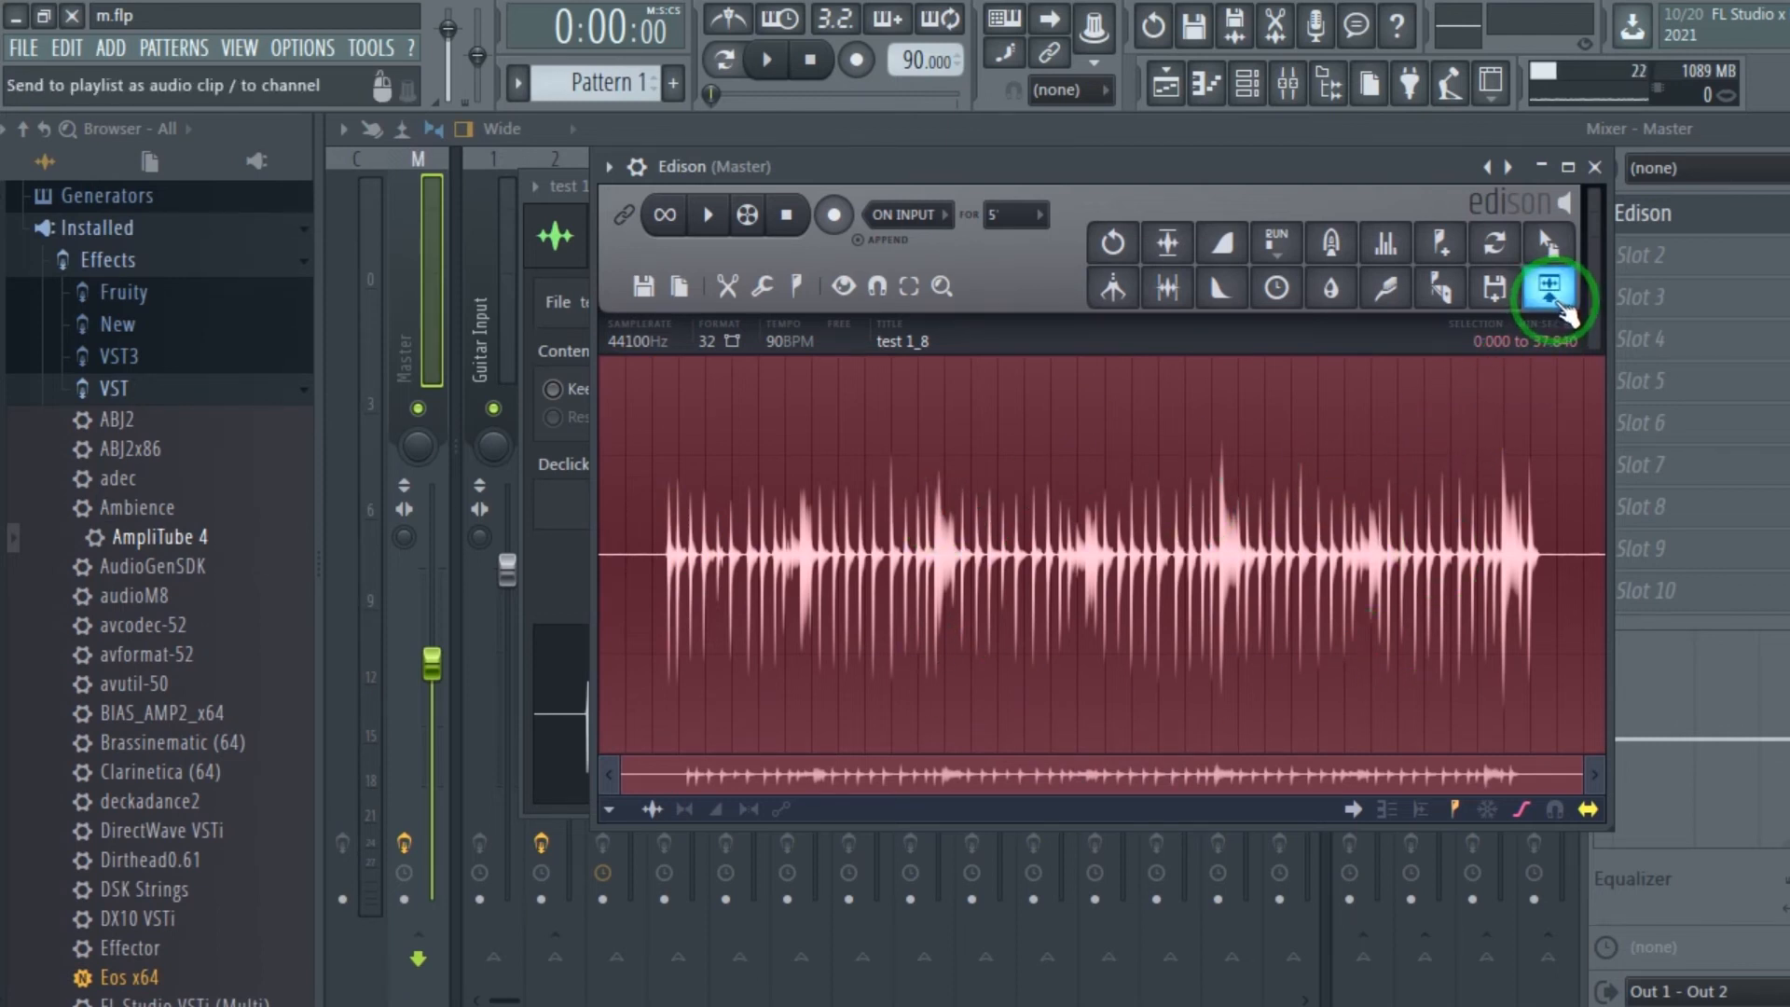
Send the cleaned recording to the playlist as an audio clip and replace the original test 1_8 clip on Track 1 with it.
left_click(1563, 298)
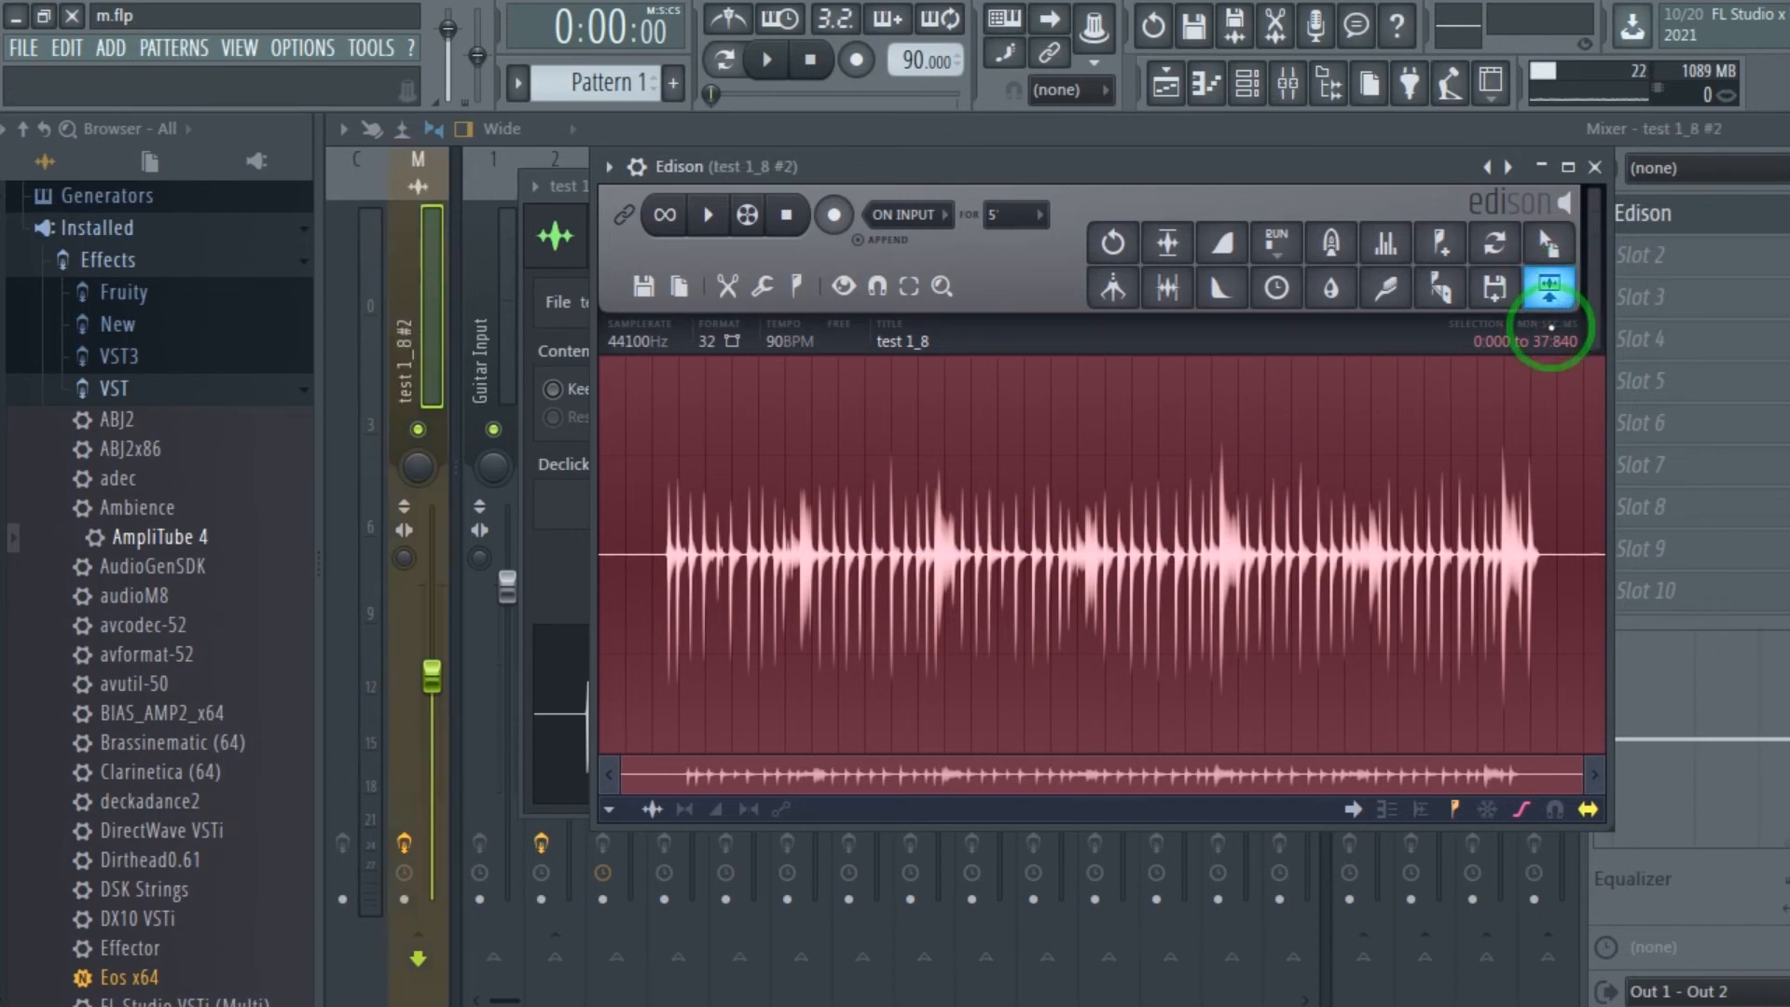
left_click(1165, 91)
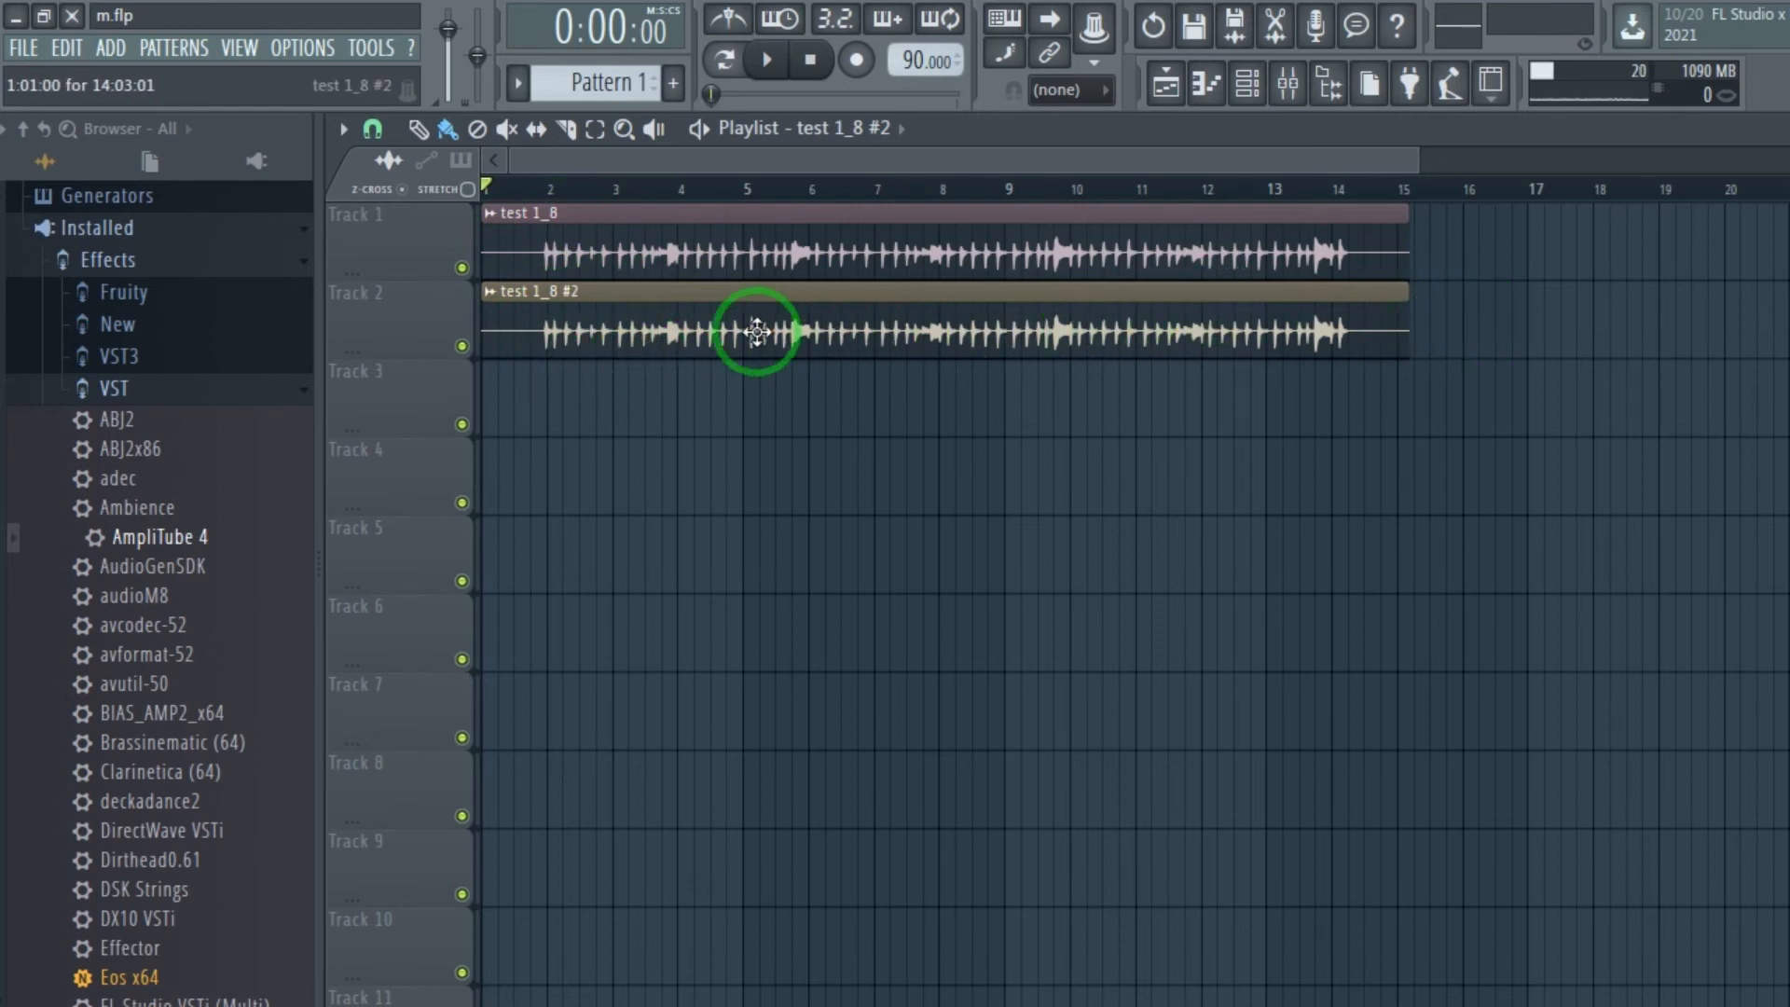
right_click(760, 215)
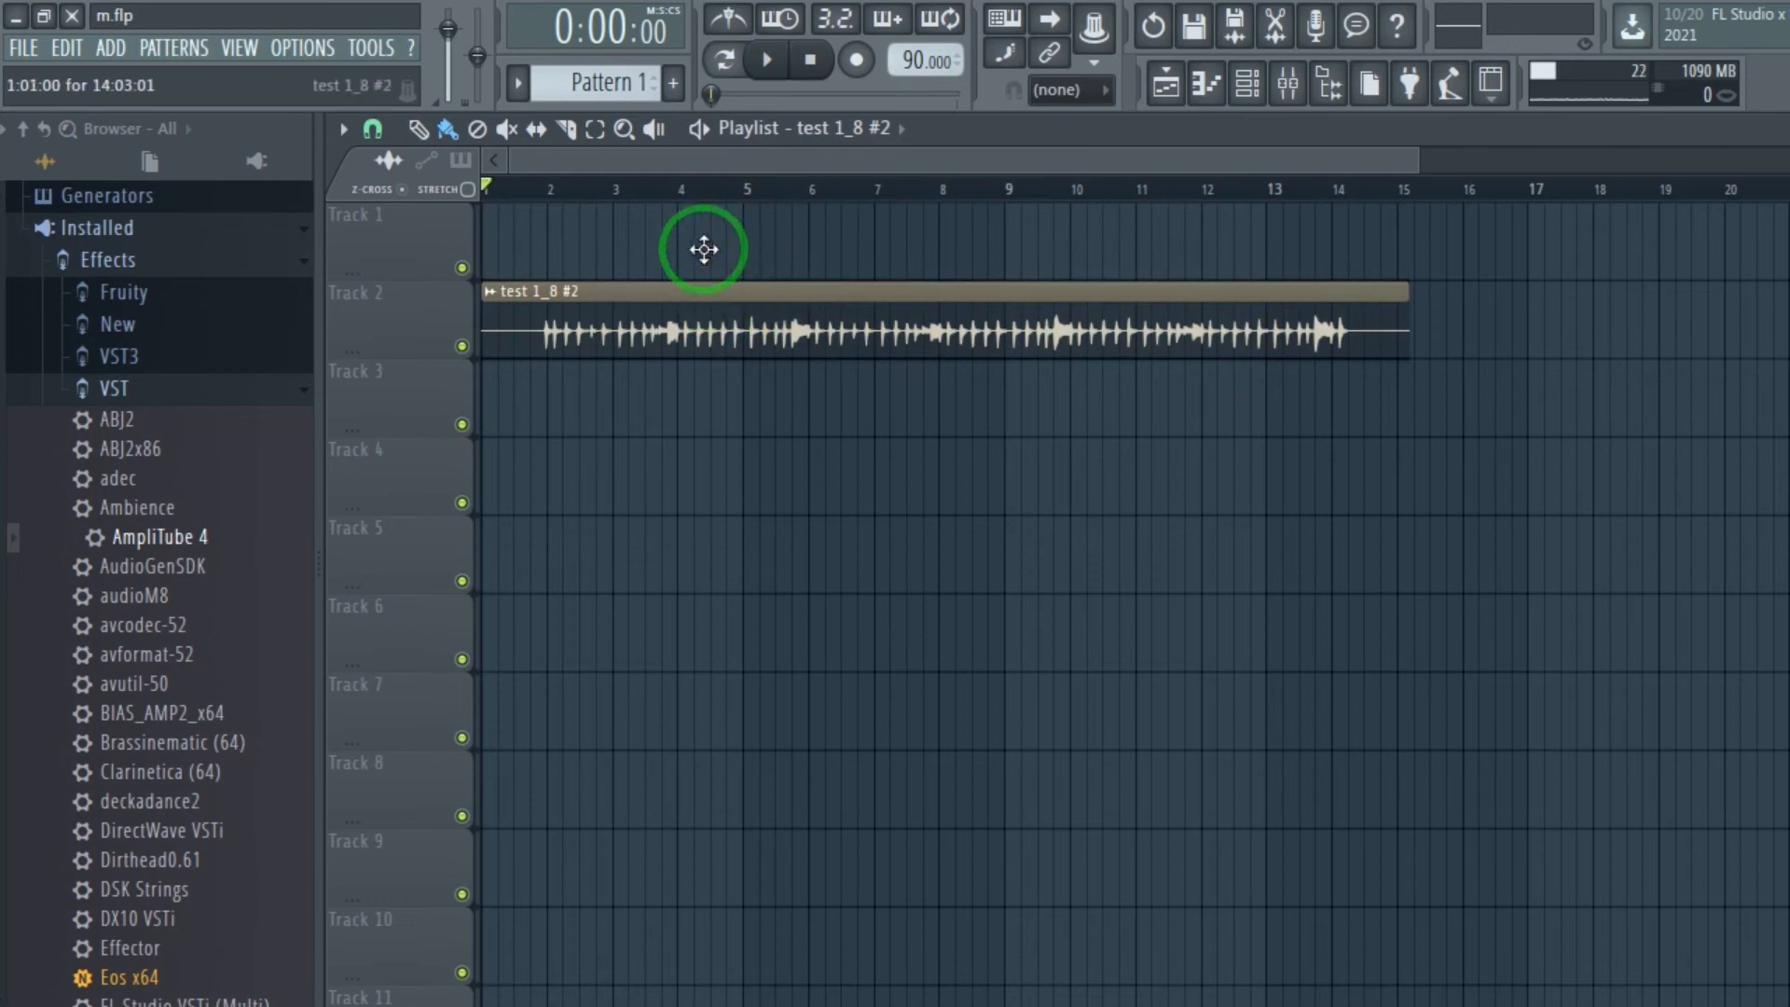
left_click_drag(706, 265, 687, 199)
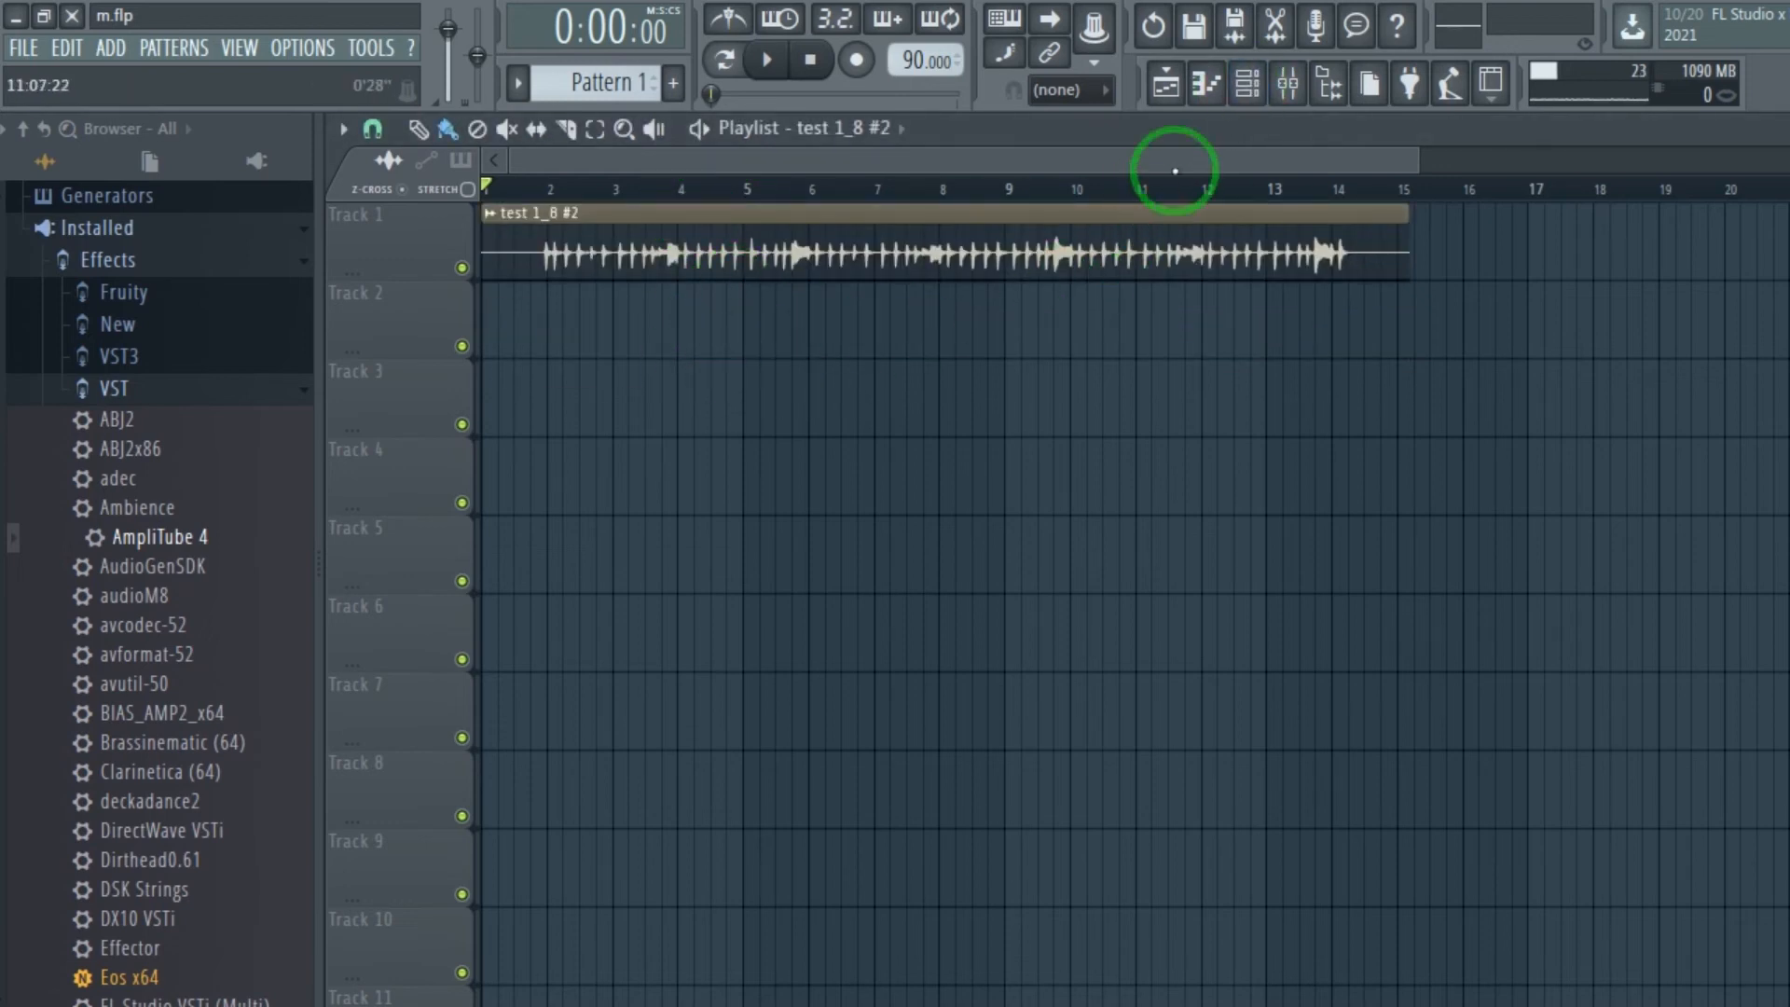
Route the test 1_8 #2 channel to mixer track 3 and delete the original test 1_8 channel.
left_click(1246, 85)
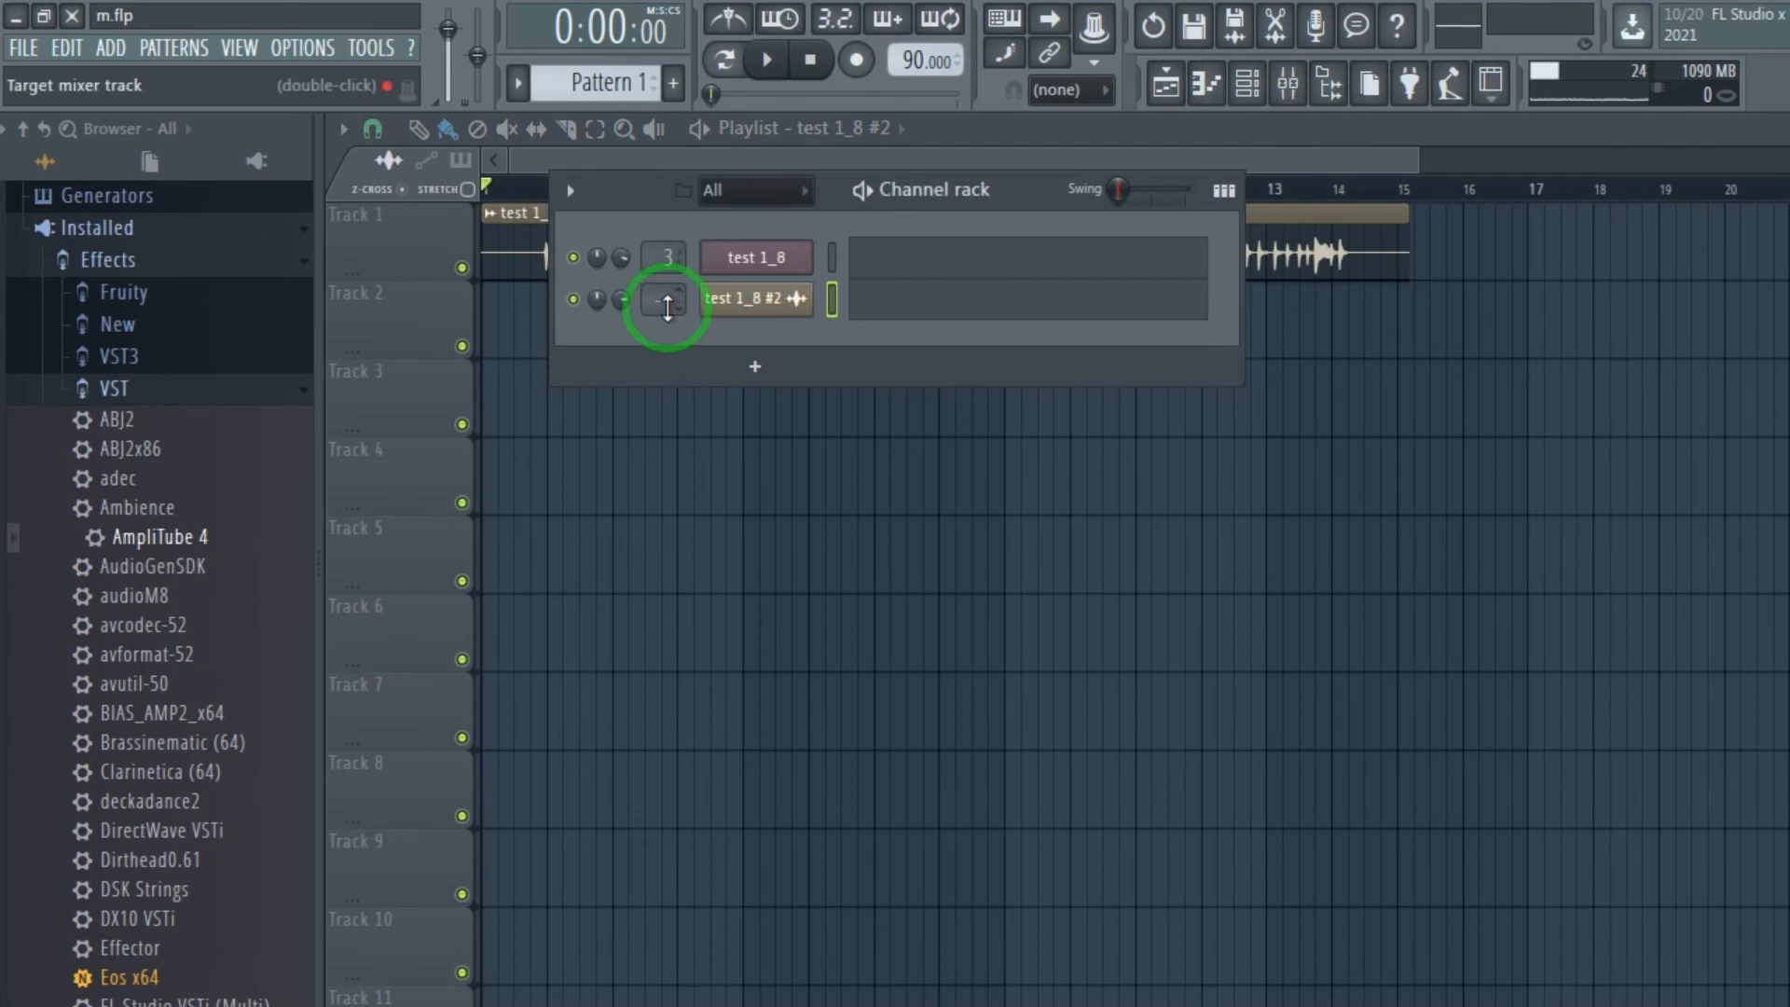
left_click_drag(663, 300, 668, 273)
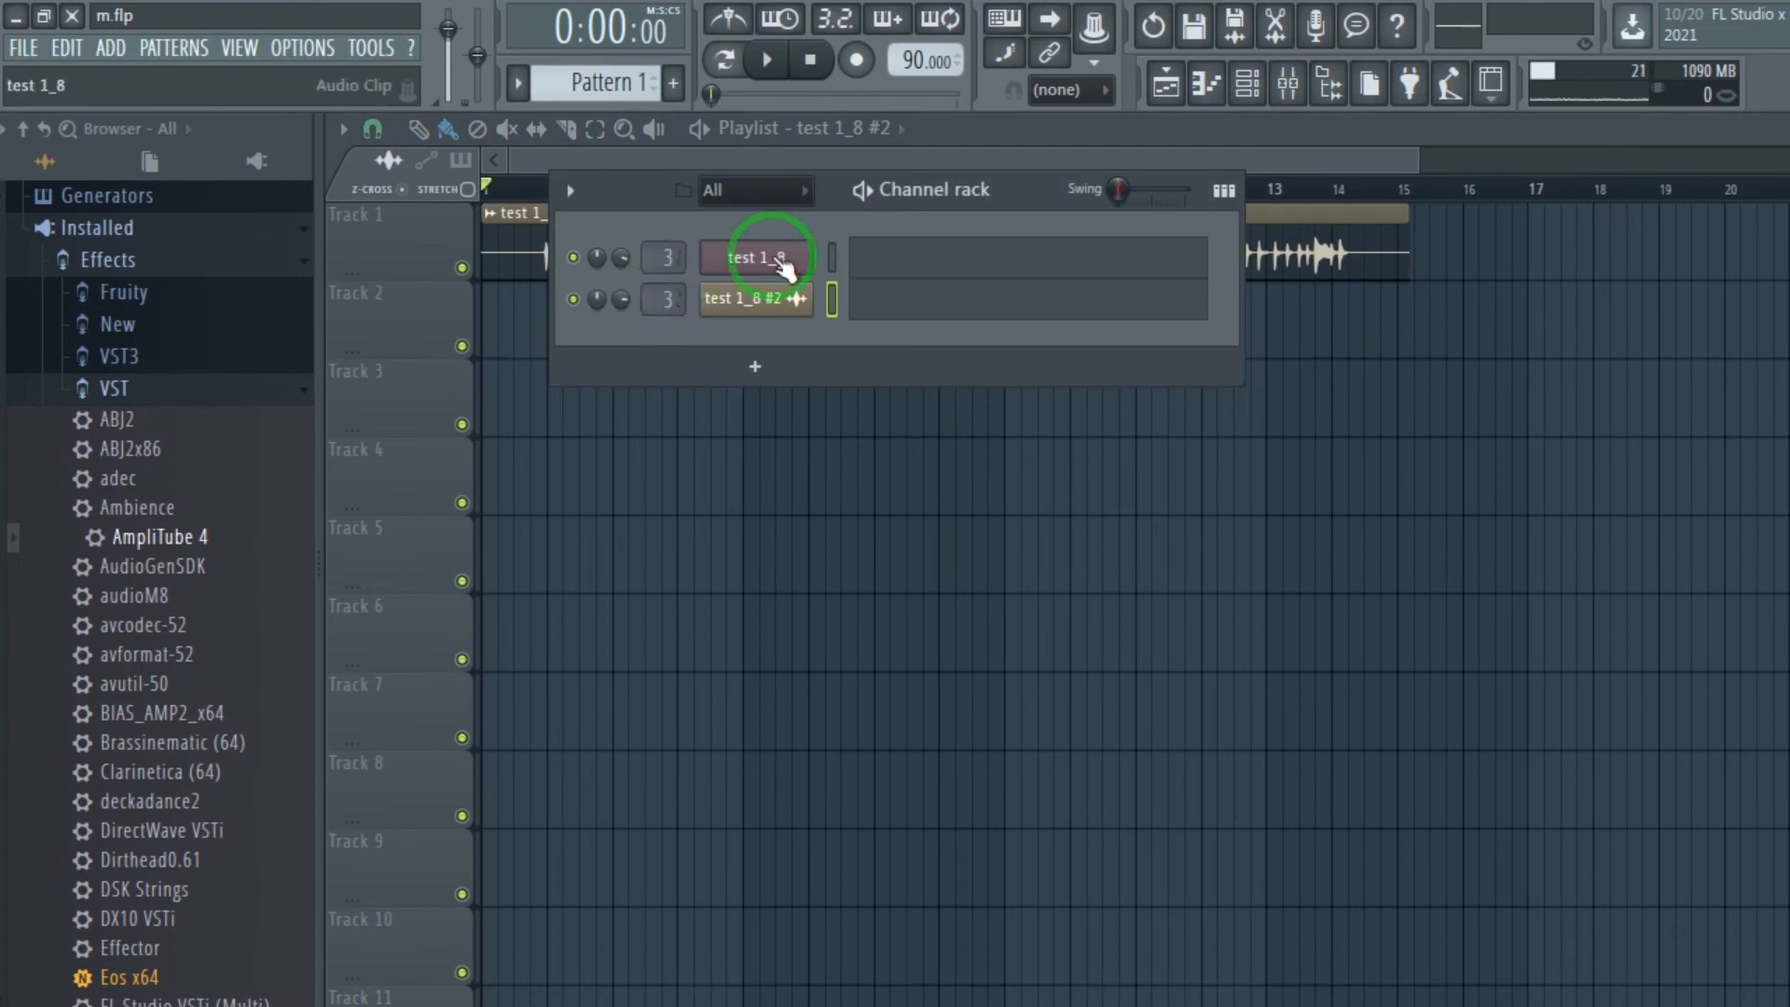
right_click(783, 268)
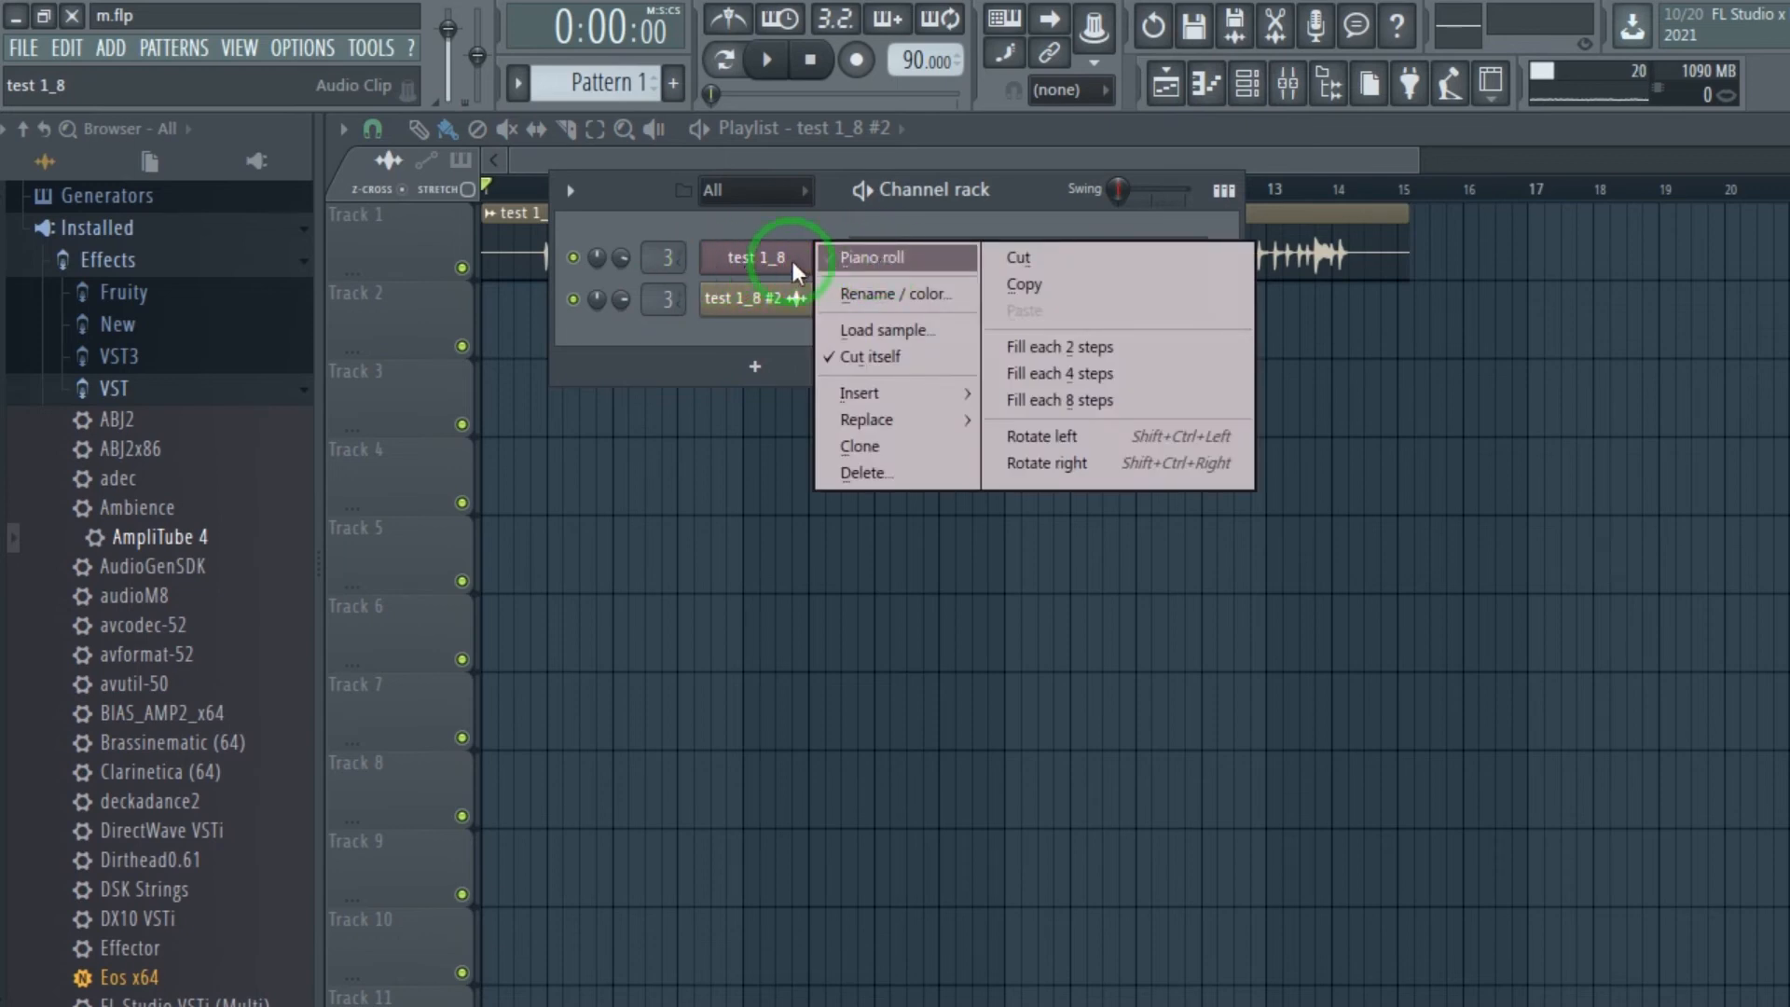
left_click(867, 474)
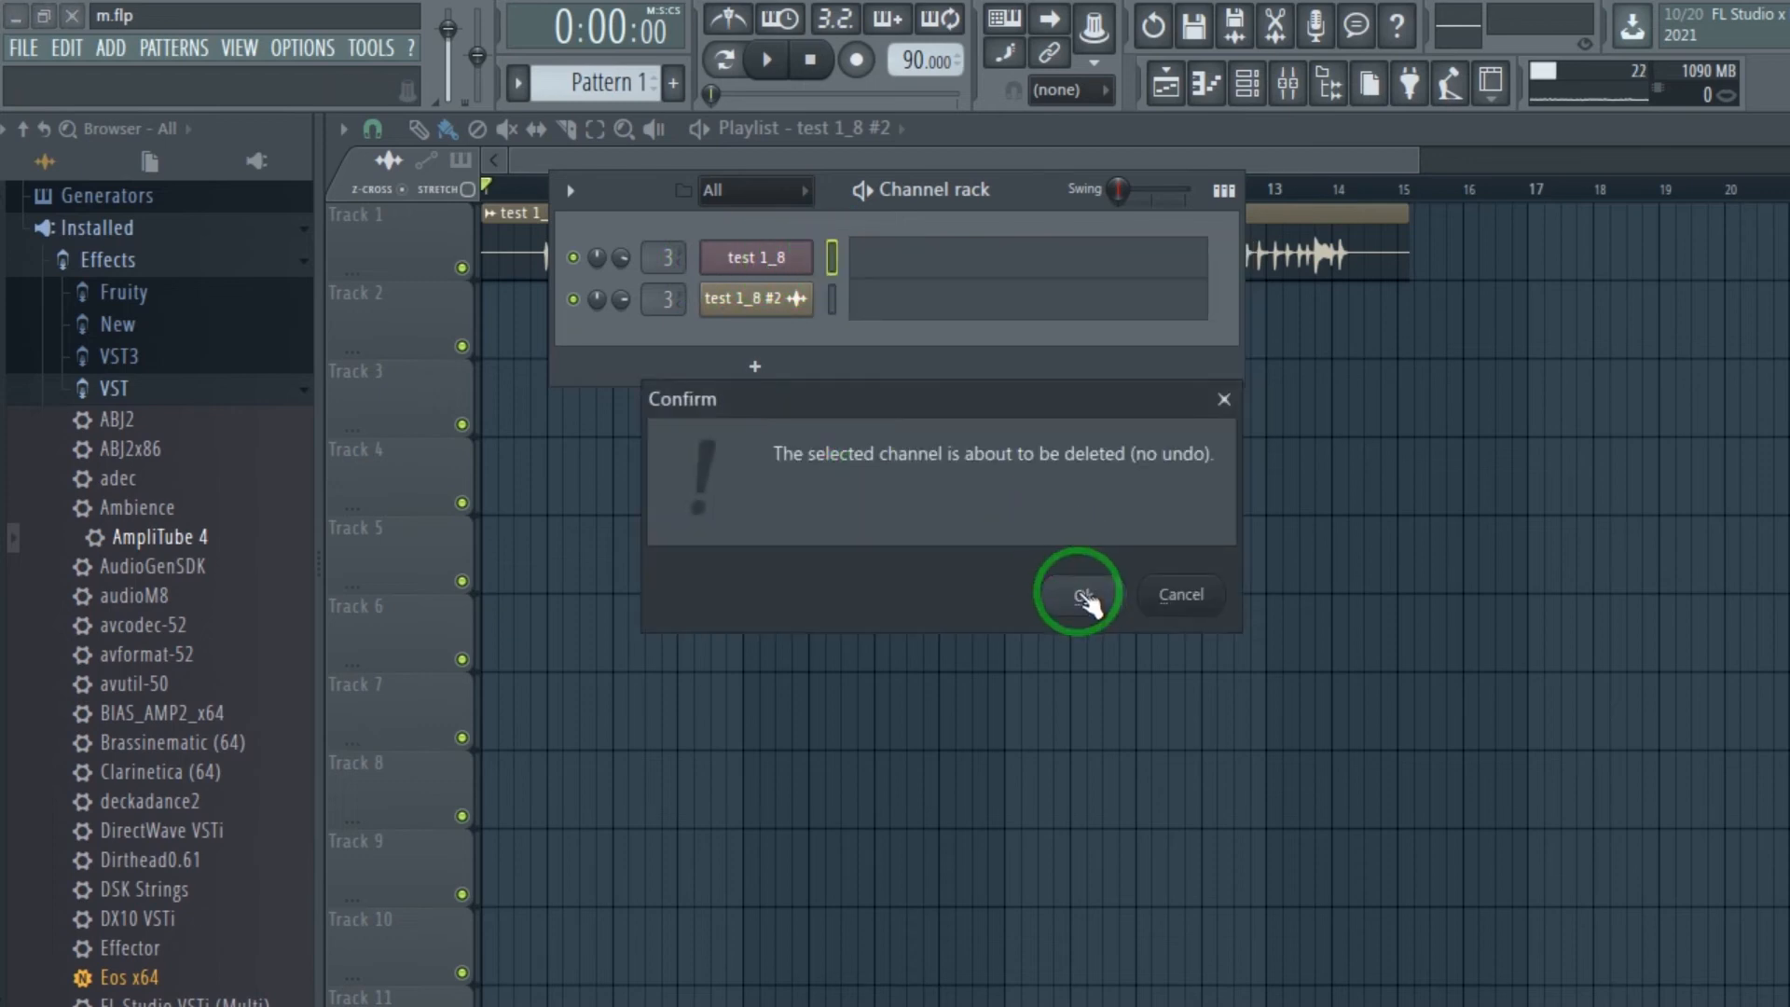
left_click(1072, 591)
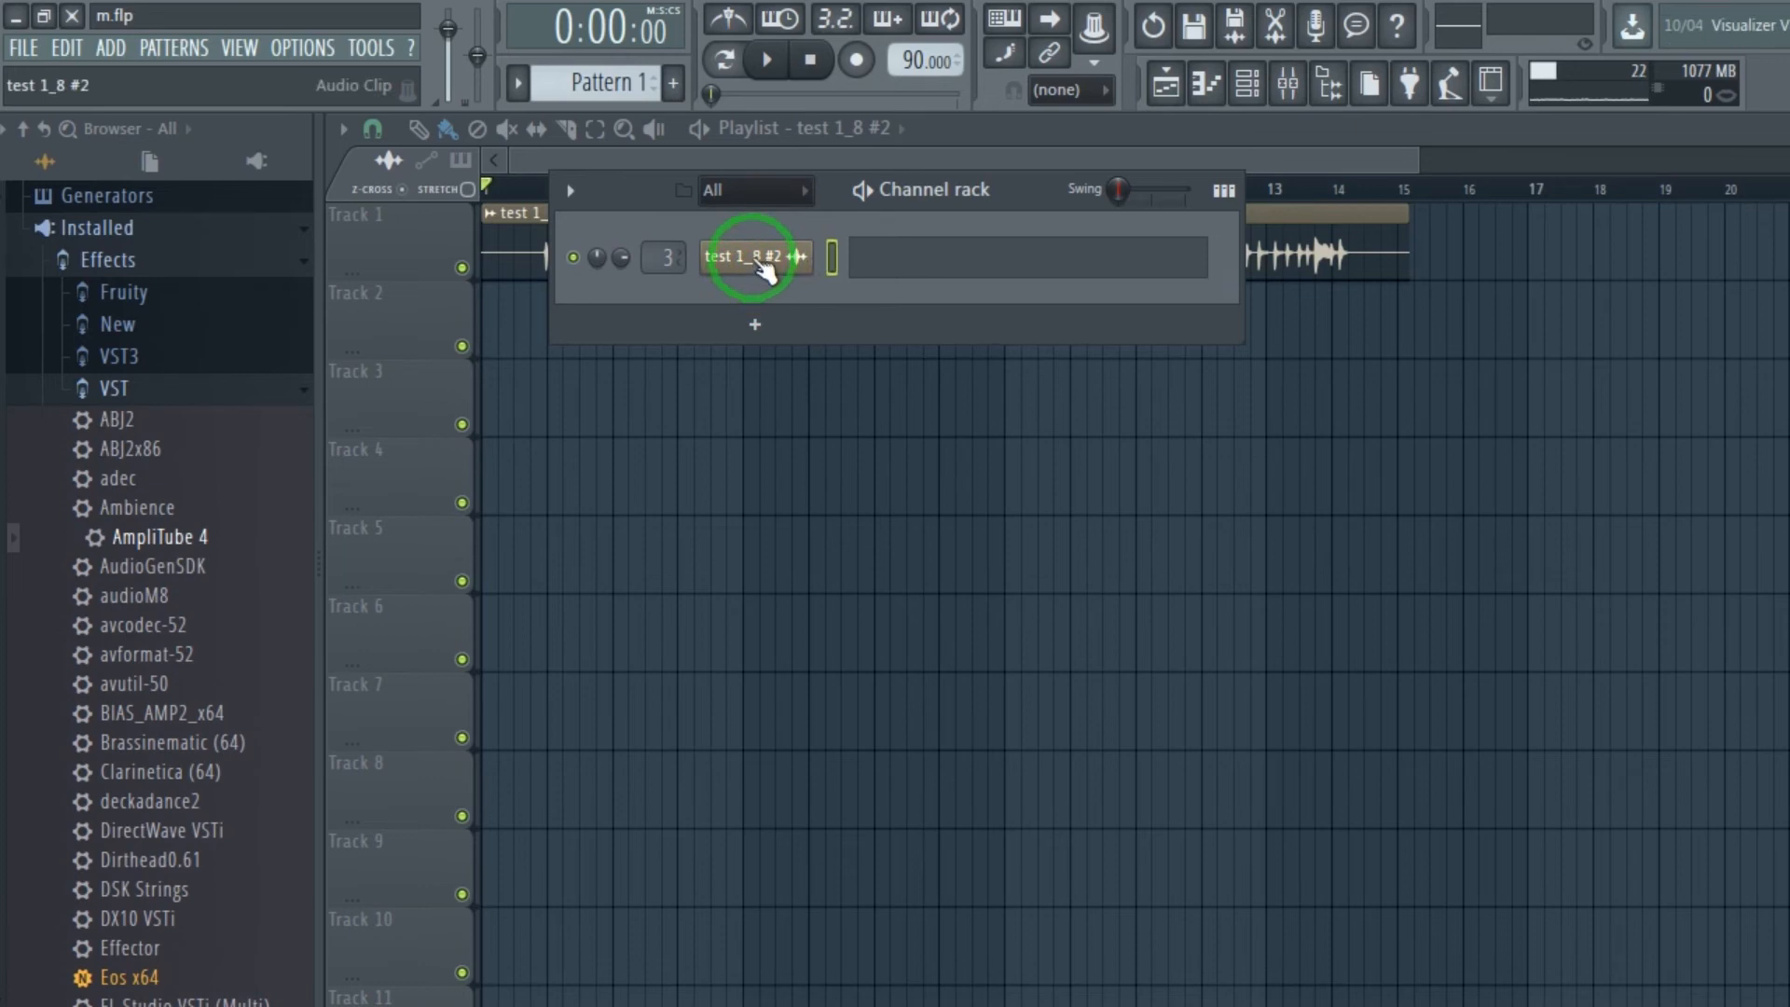
Rename the test 1_8 #2 channel to "riff" and give it a red color.
right_click(765, 269)
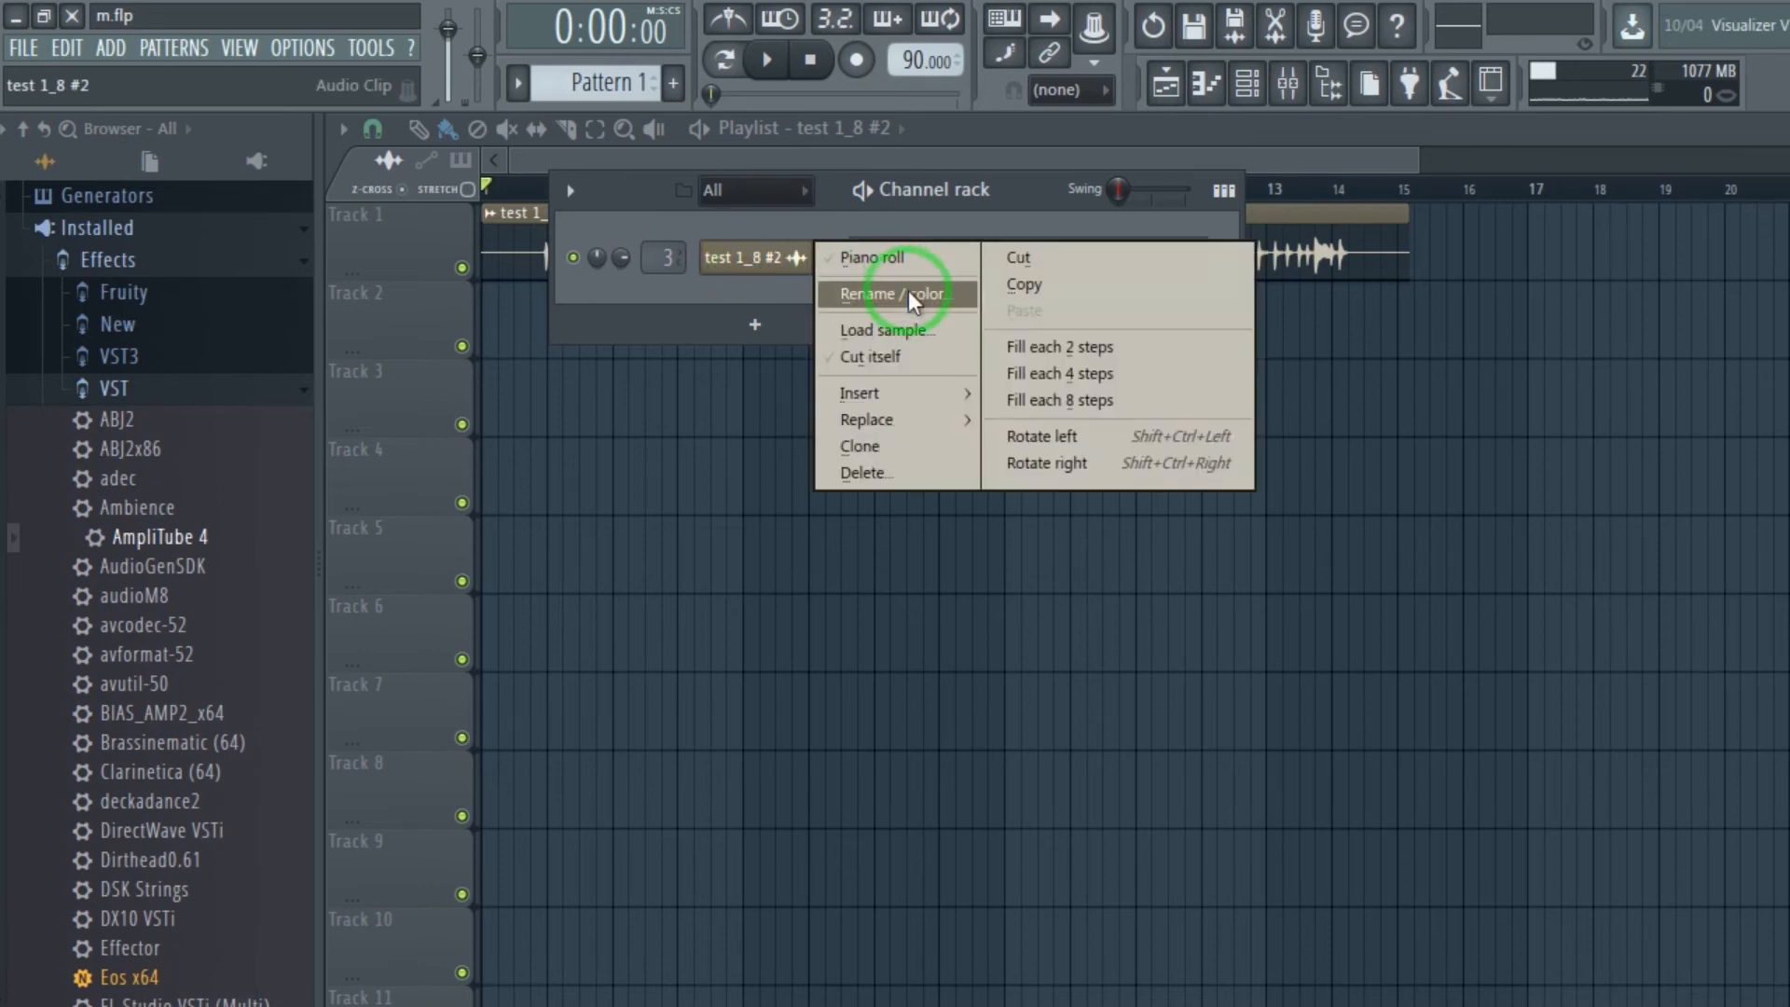
left_click(908, 295)
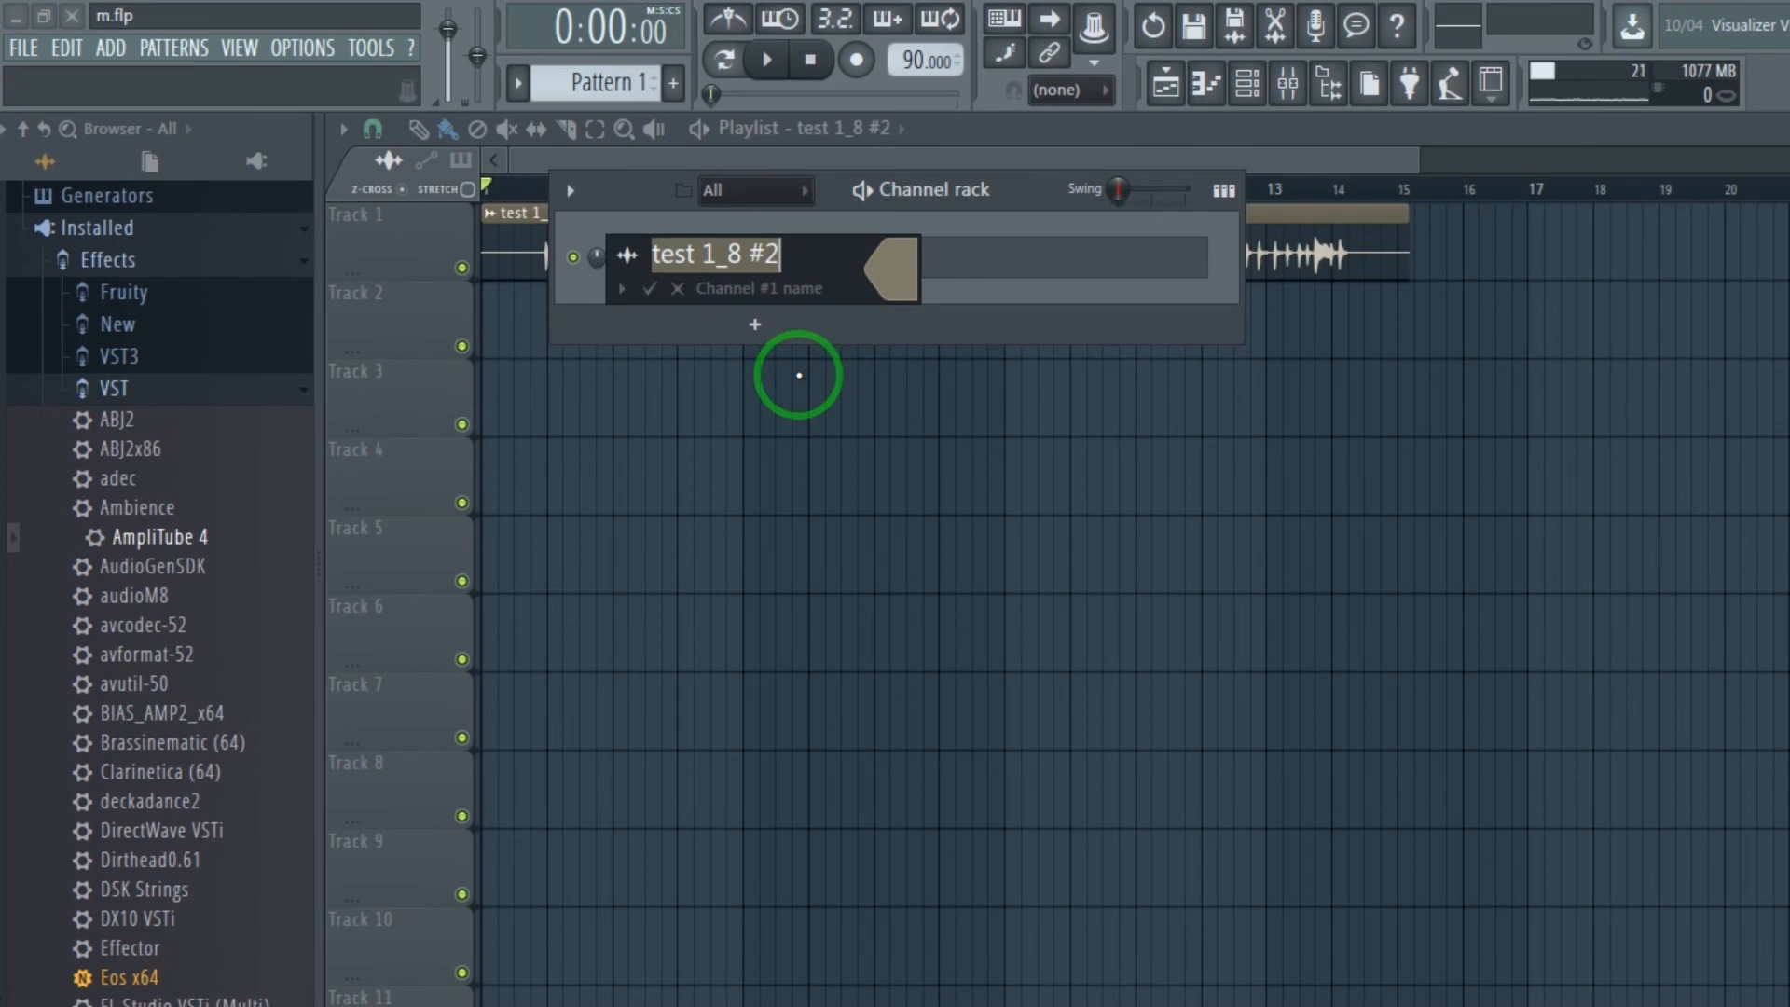
type("riff")
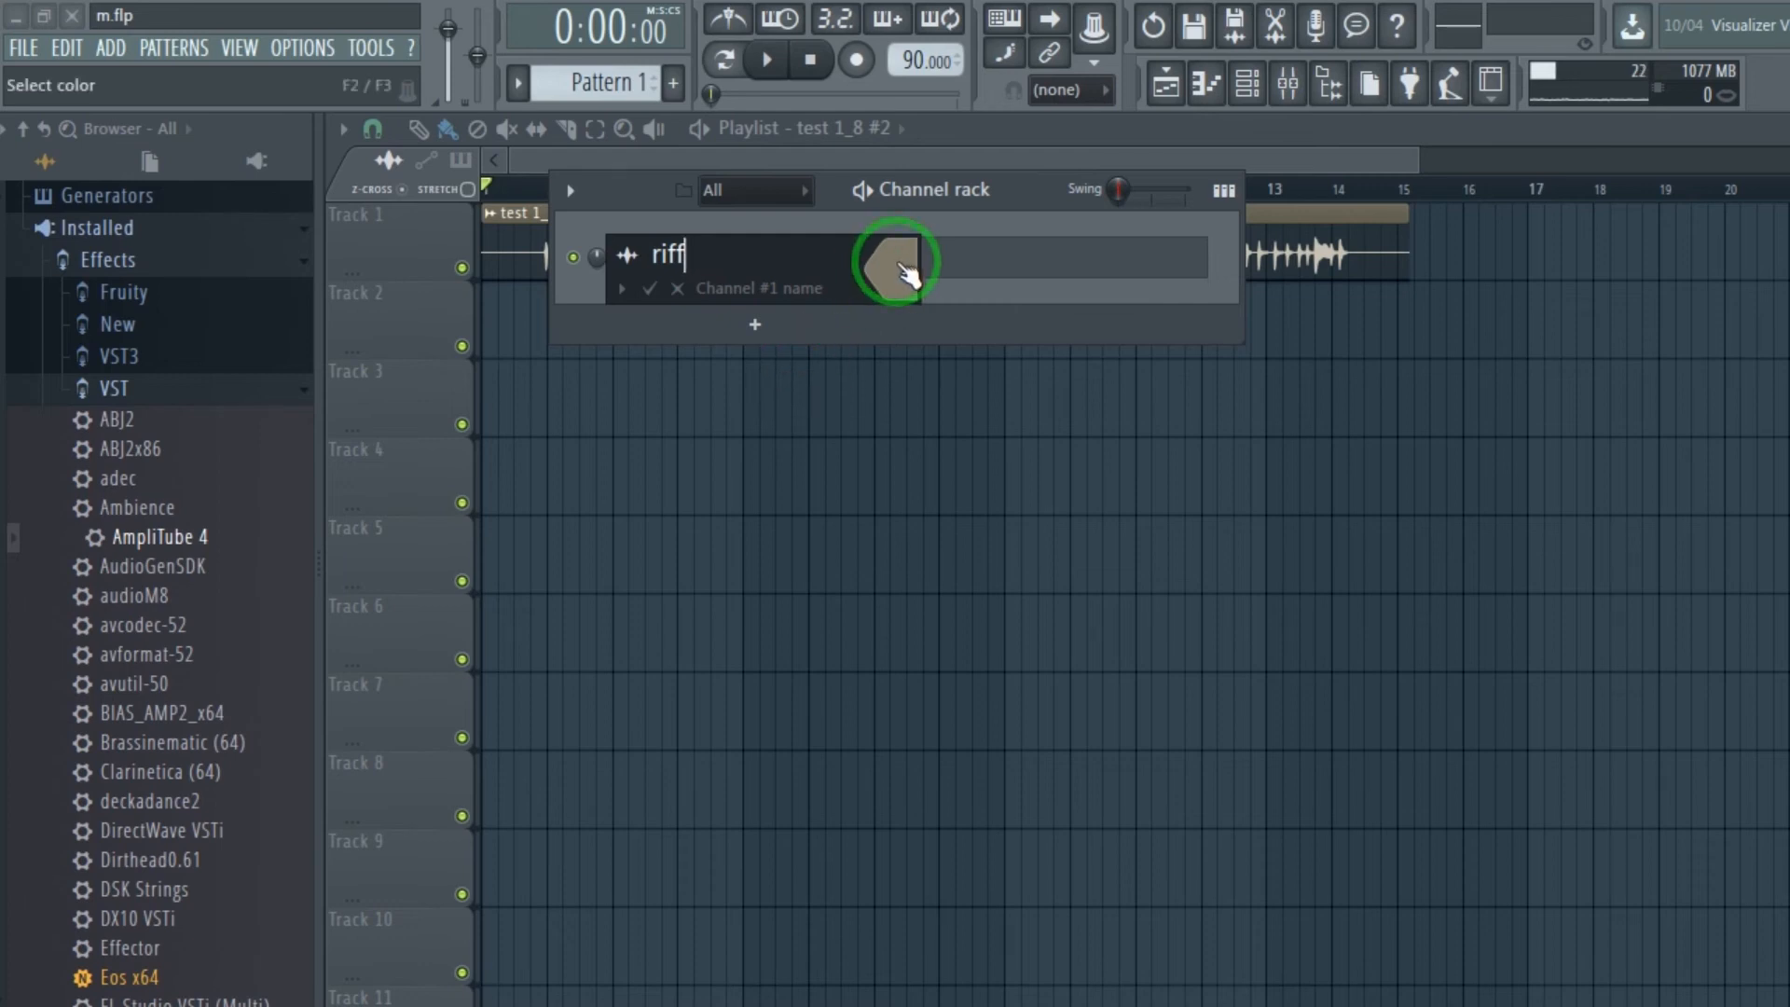
left_click(900, 268)
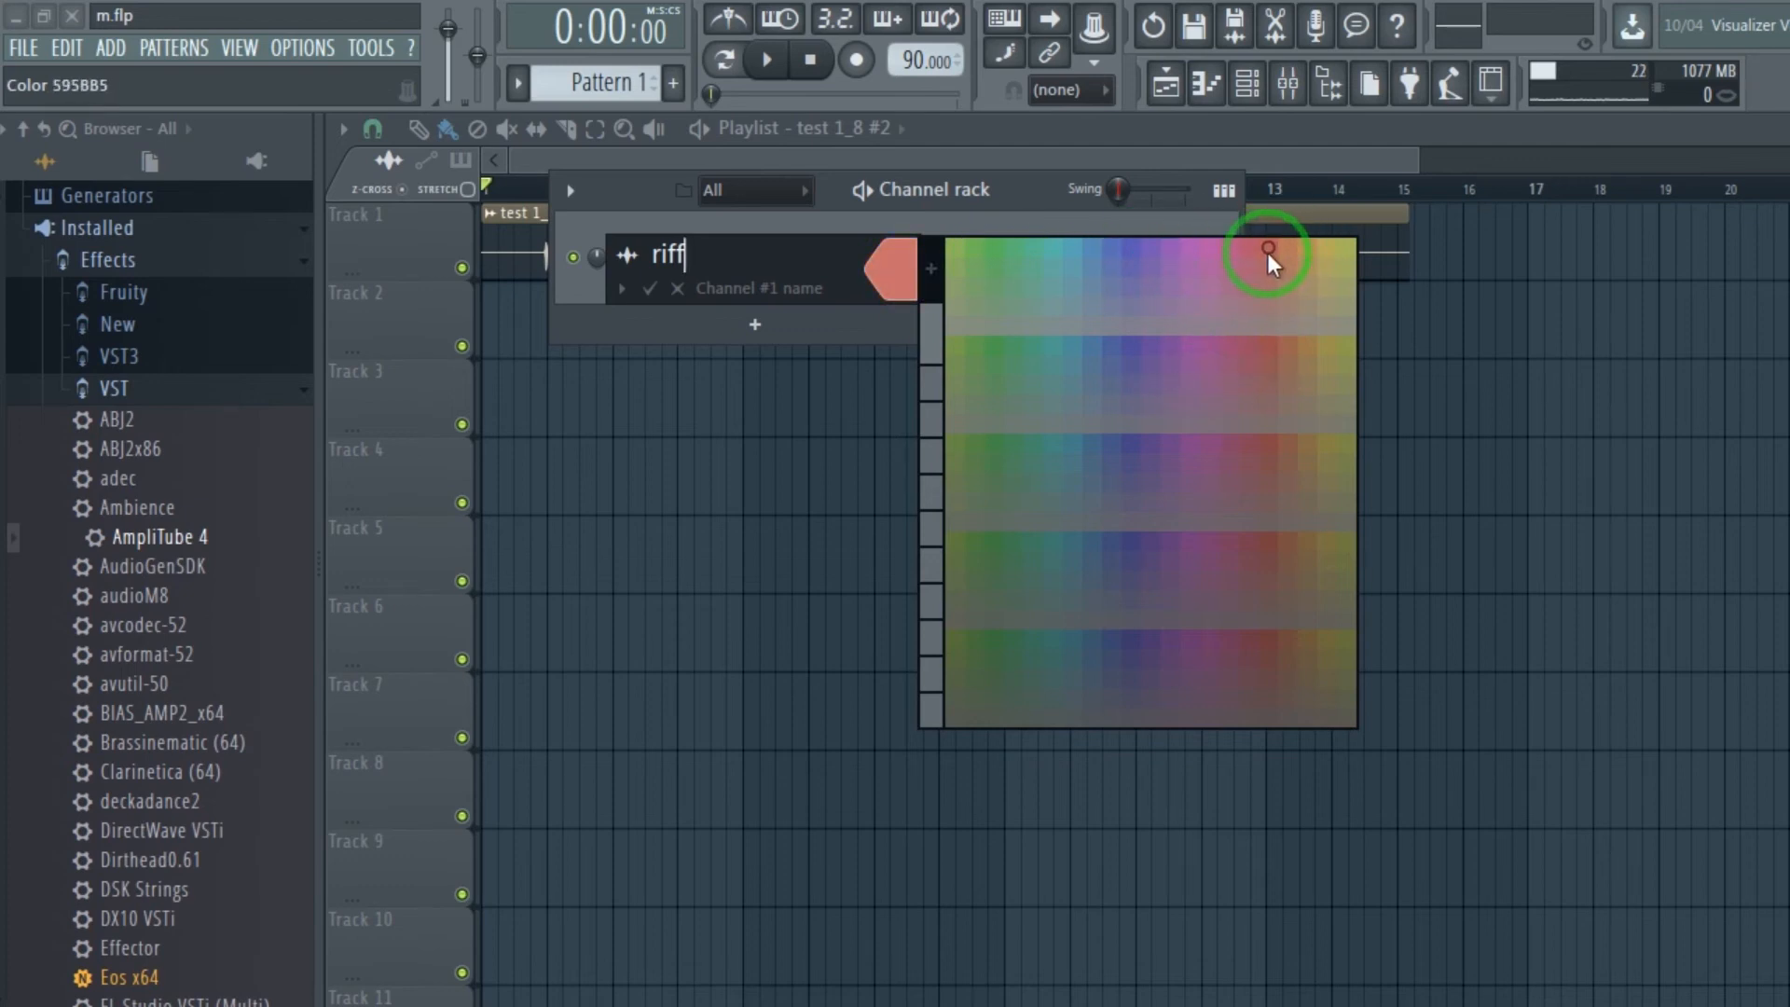
left_click(1269, 250)
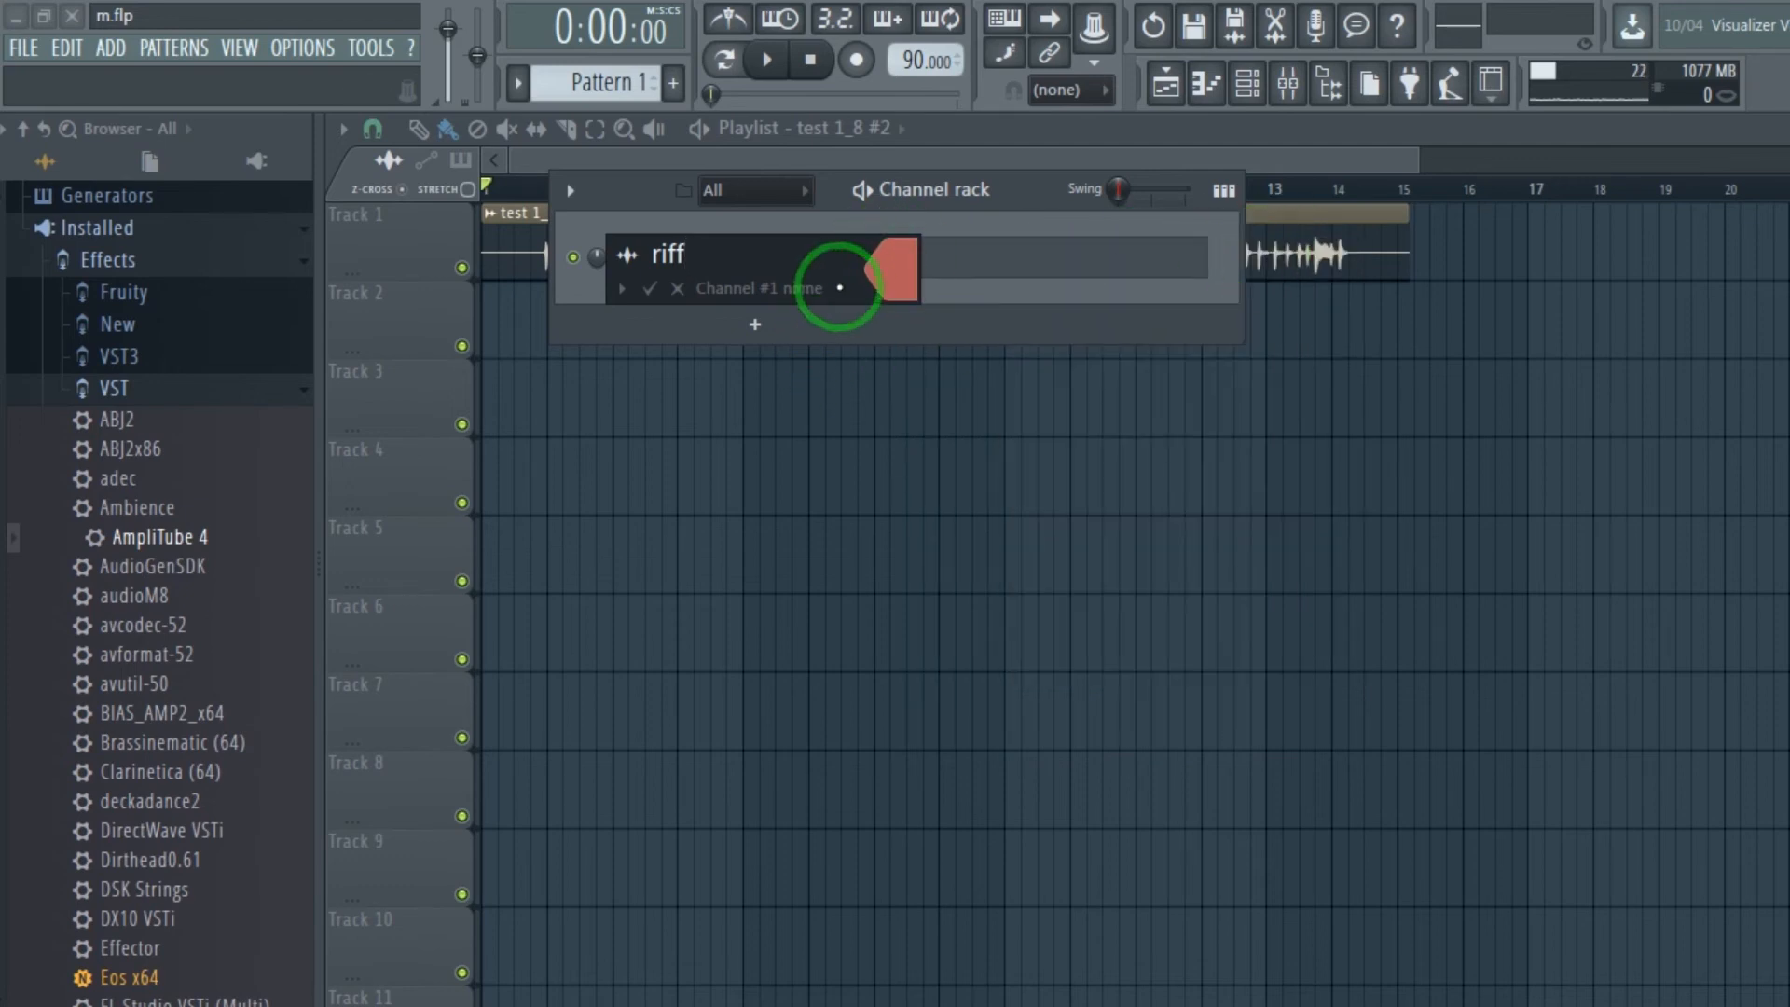
left_click(632, 293)
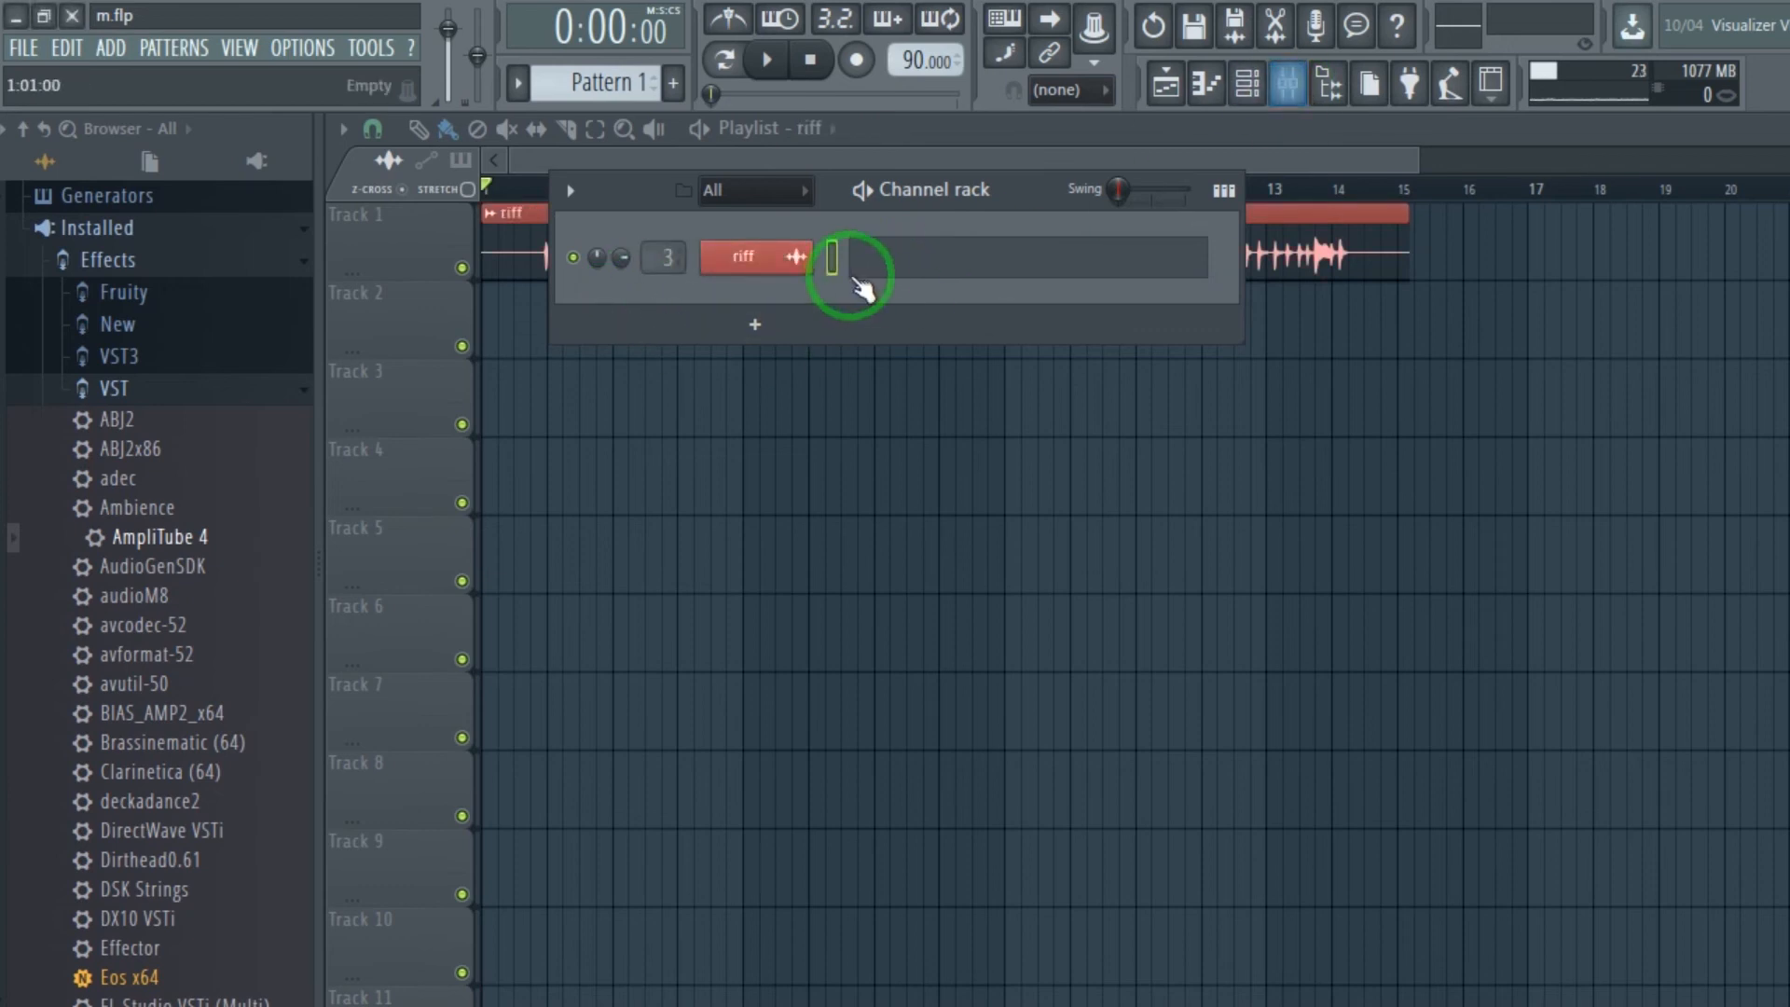
Add Fruity Parametric EQ 2 to the first effect slot of mixer Insert 3.
left_click(1286, 86)
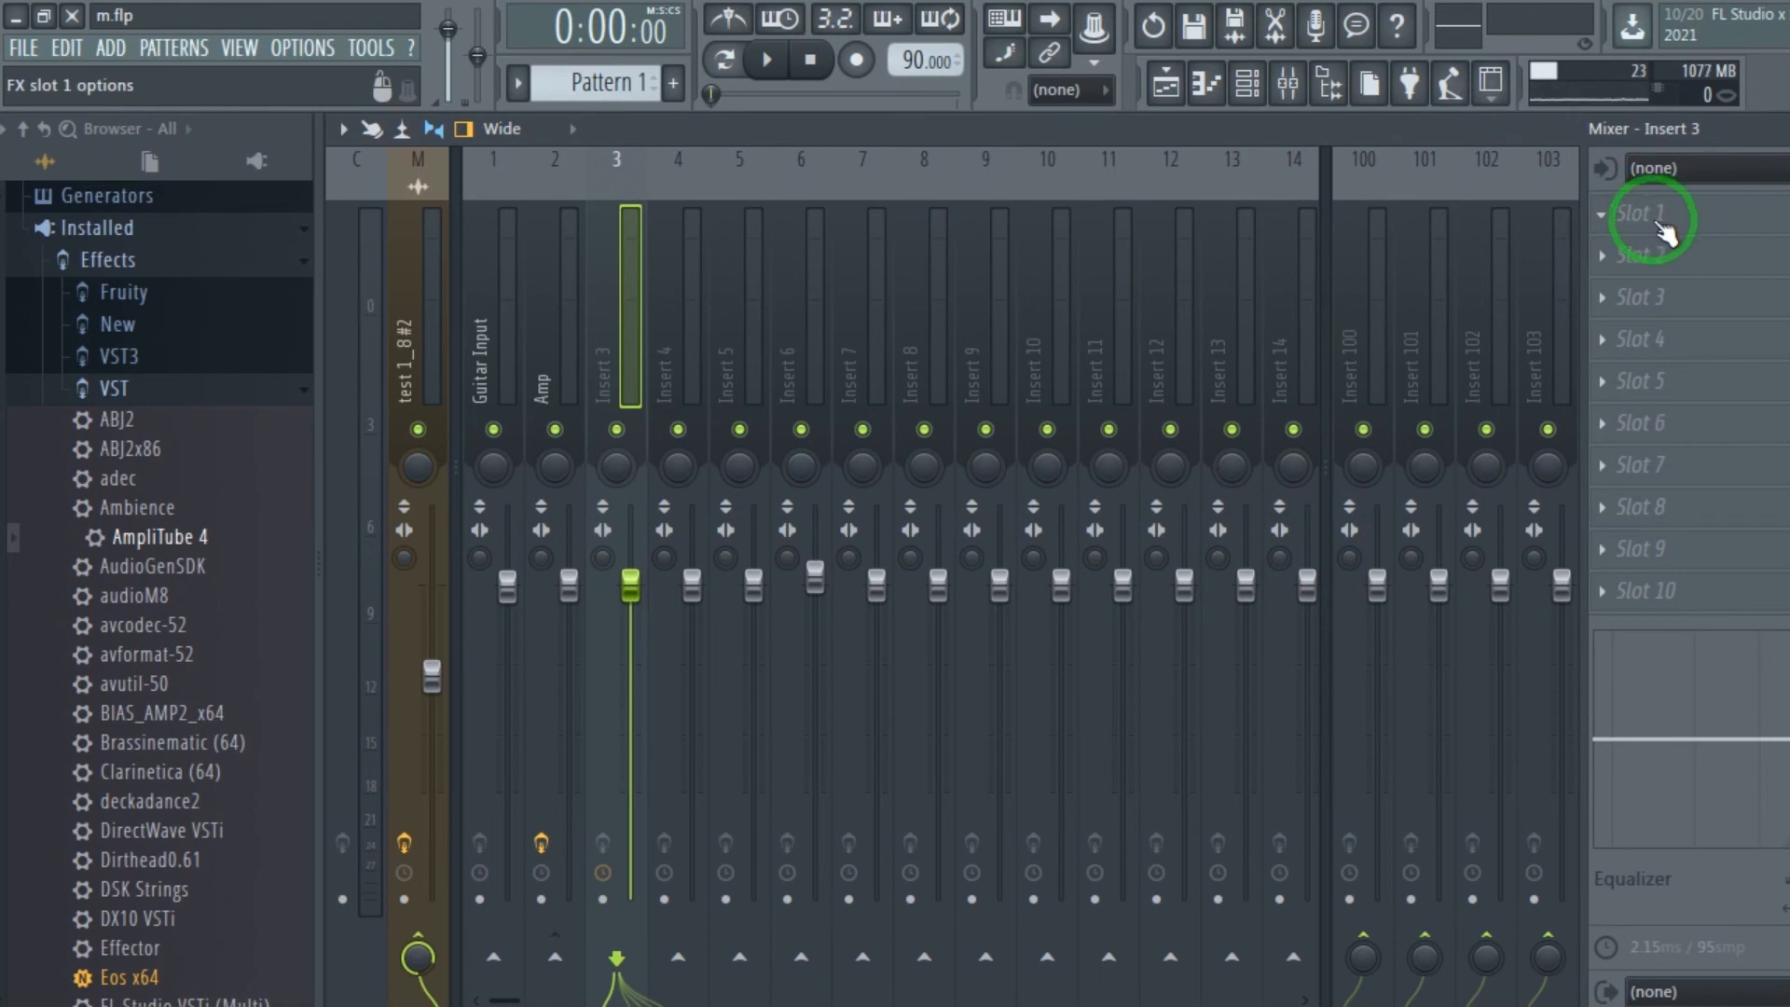
left_click(1601, 217)
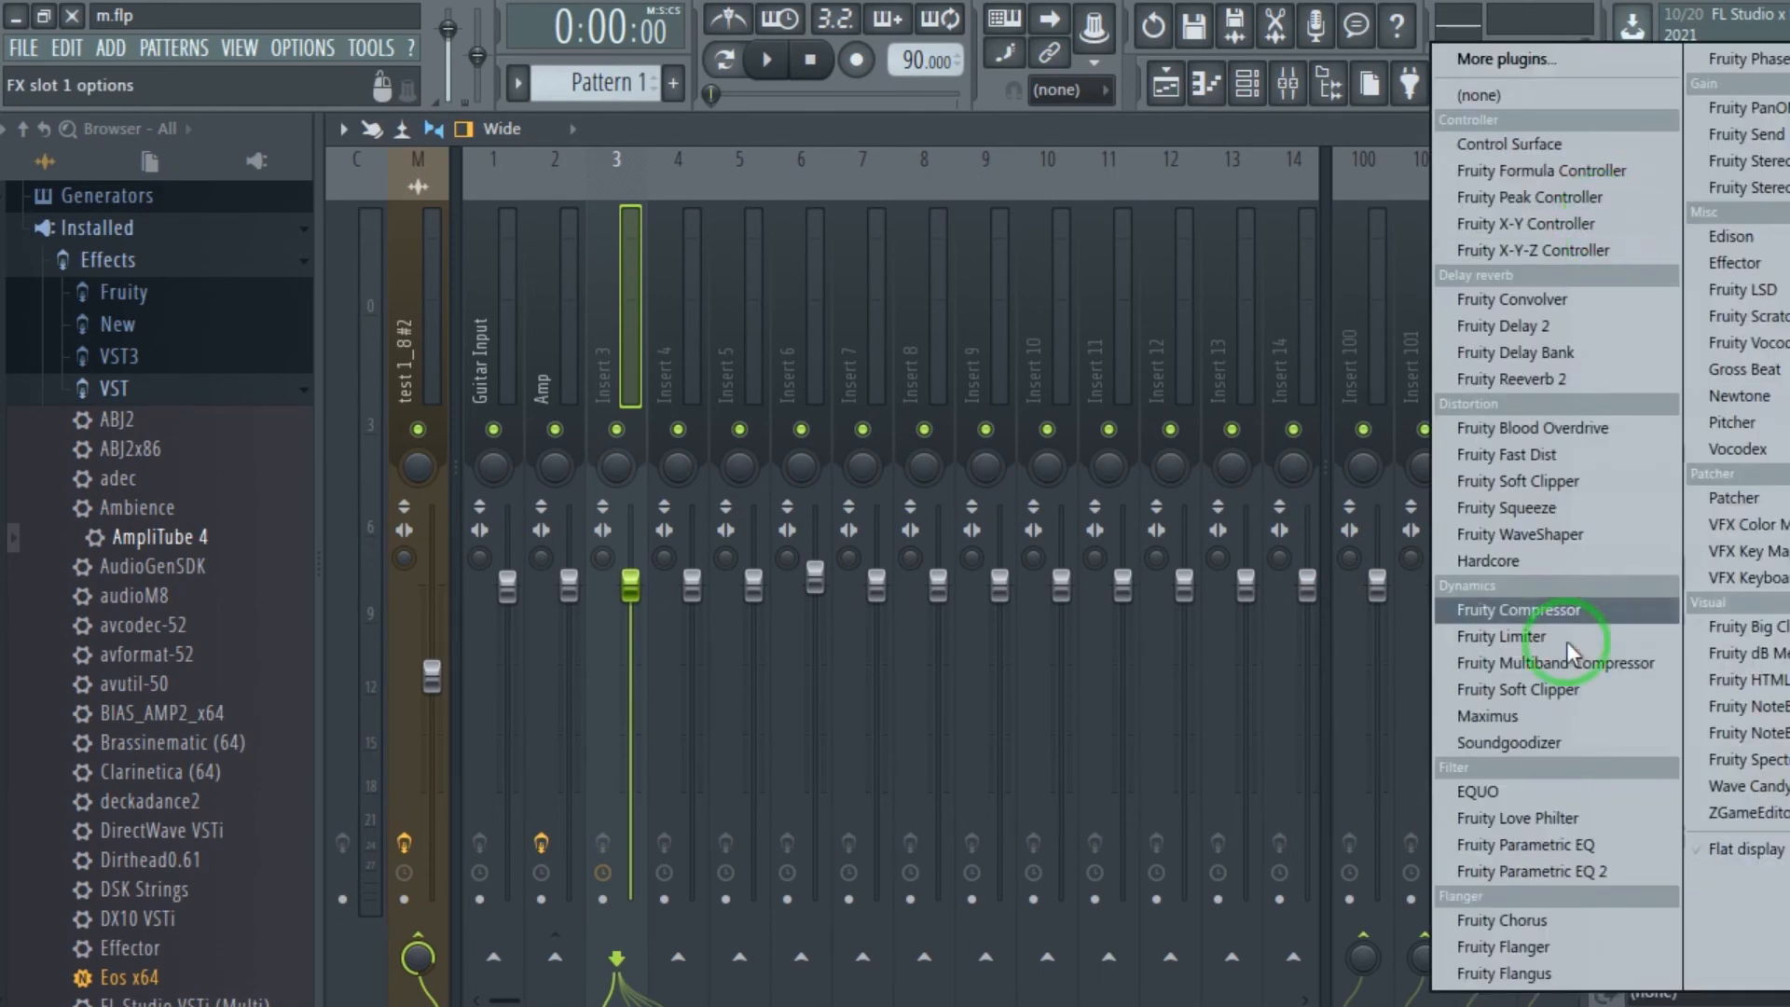
left_click(1596, 868)
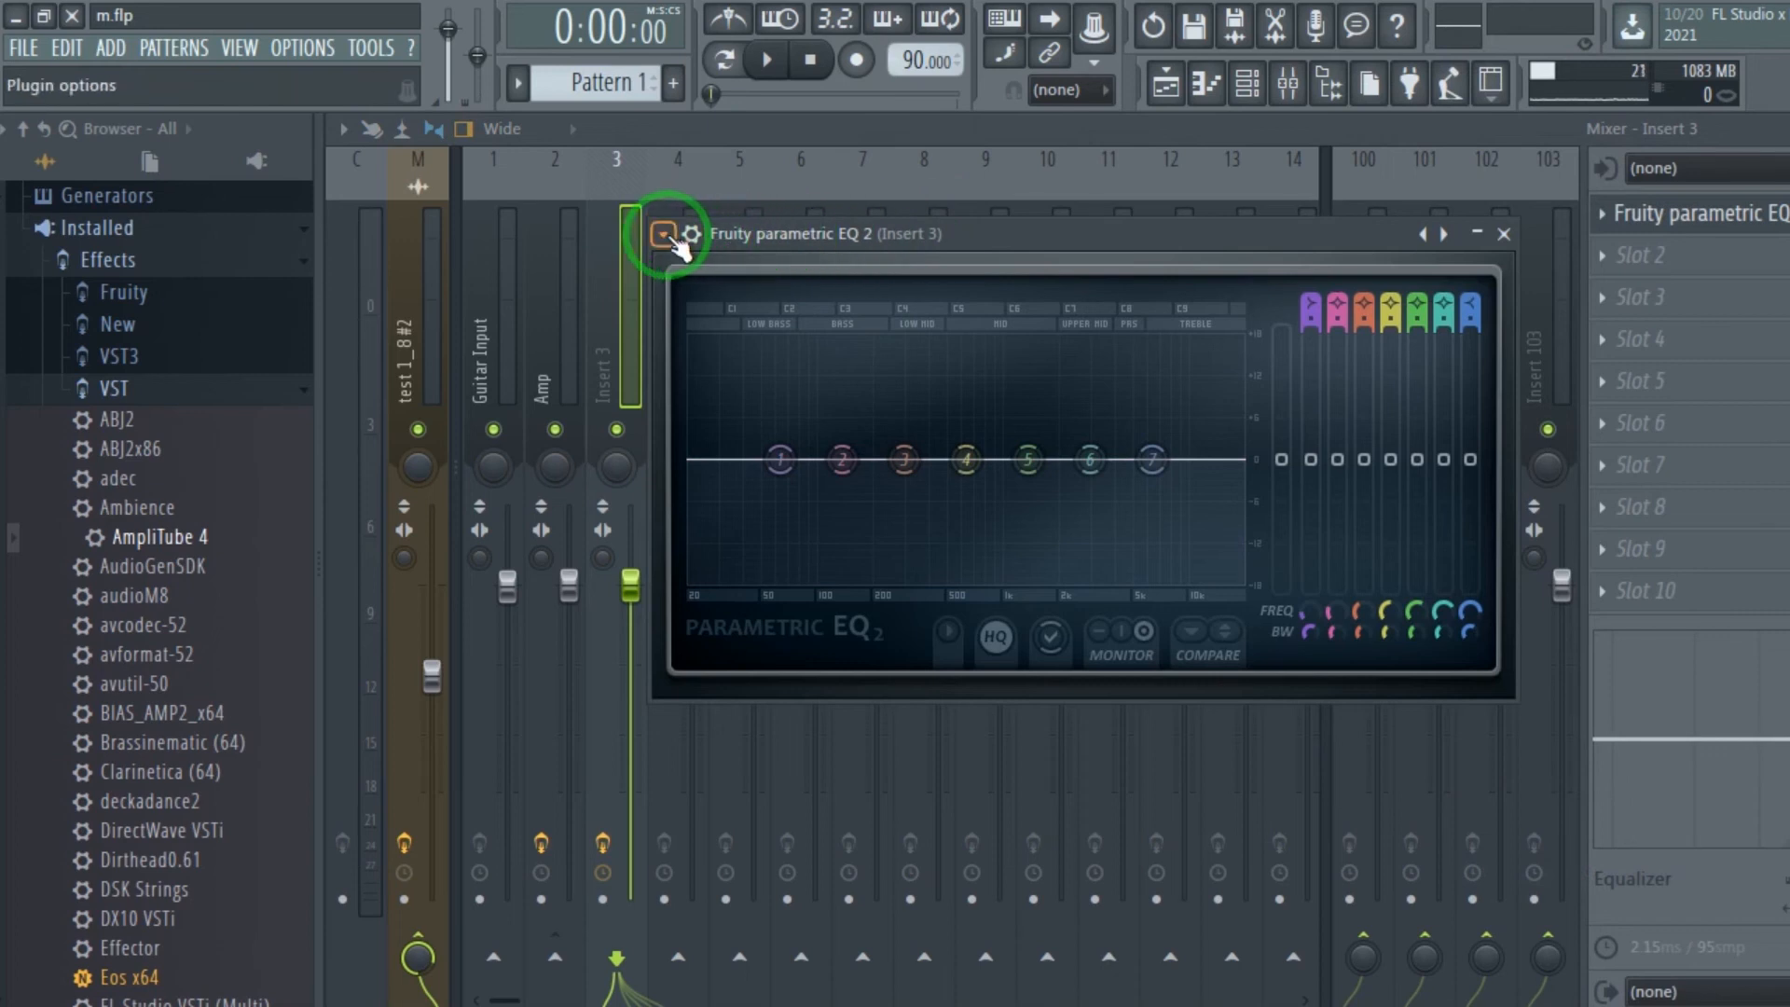
Load the guitar EQ preset in Fruity Parametric EQ 2, check its curve and close the plugin.
left_click(663, 234)
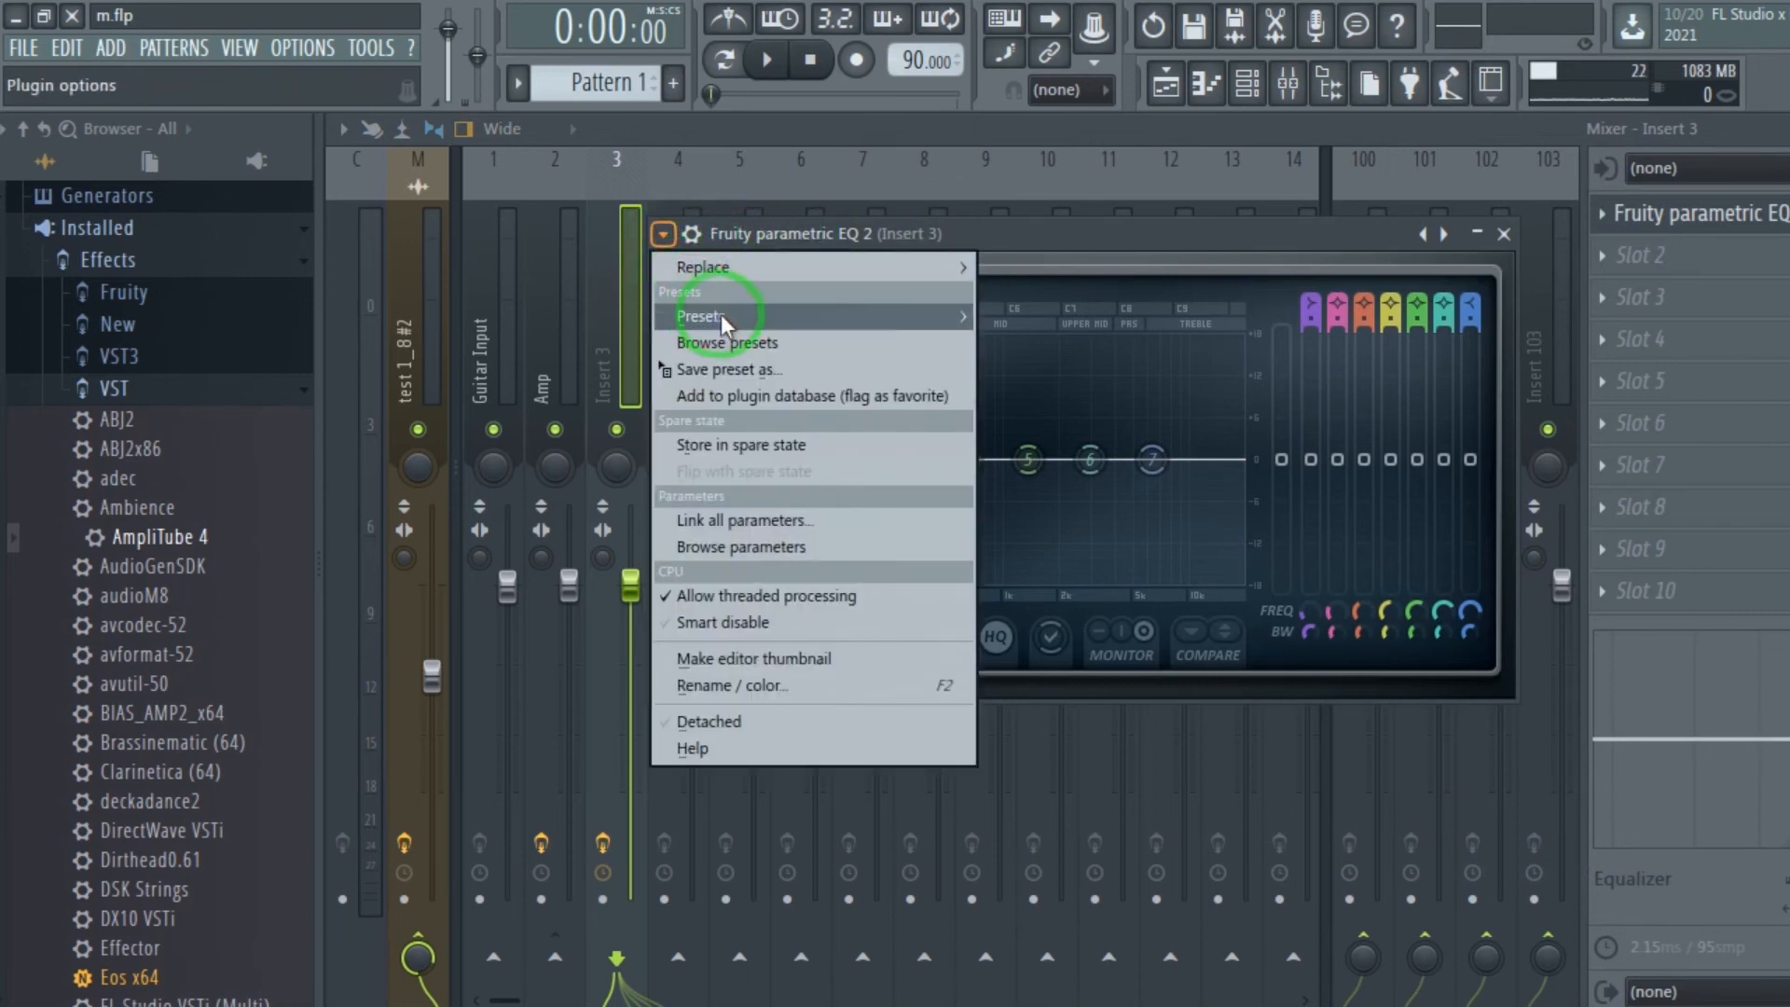
mouse_move(854, 315)
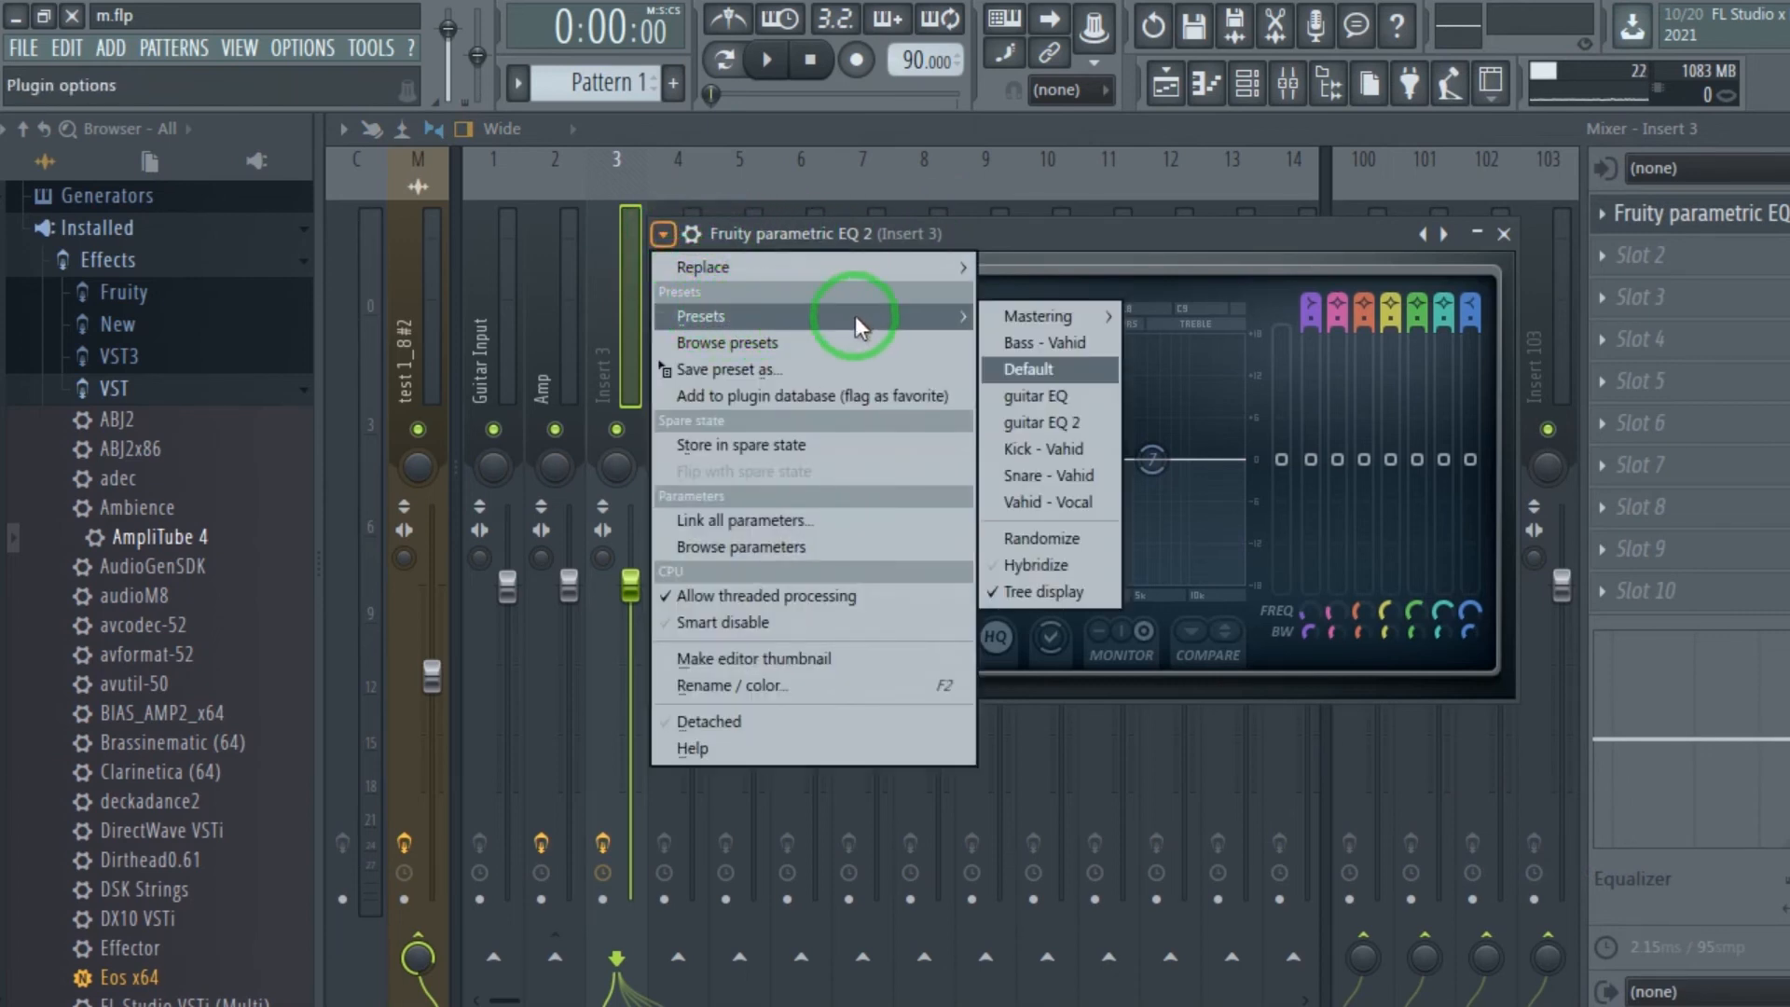
left_click(1072, 393)
left_click(1714, 220)
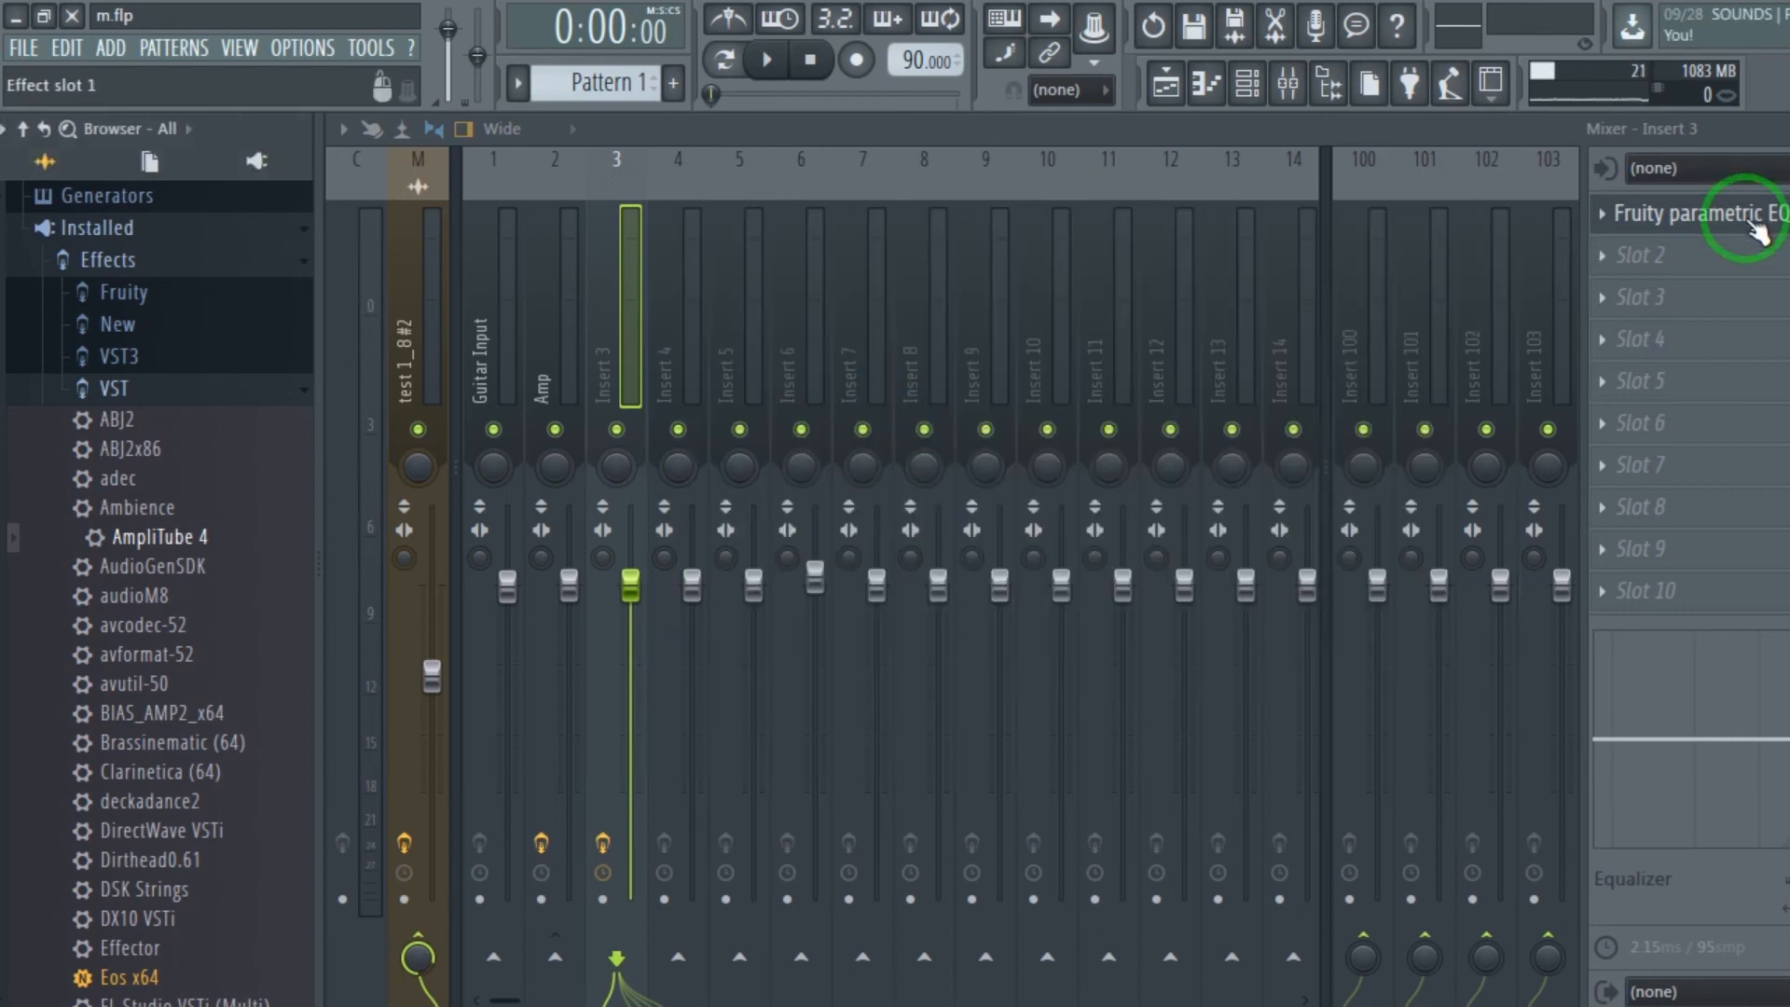
left_click(1714, 220)
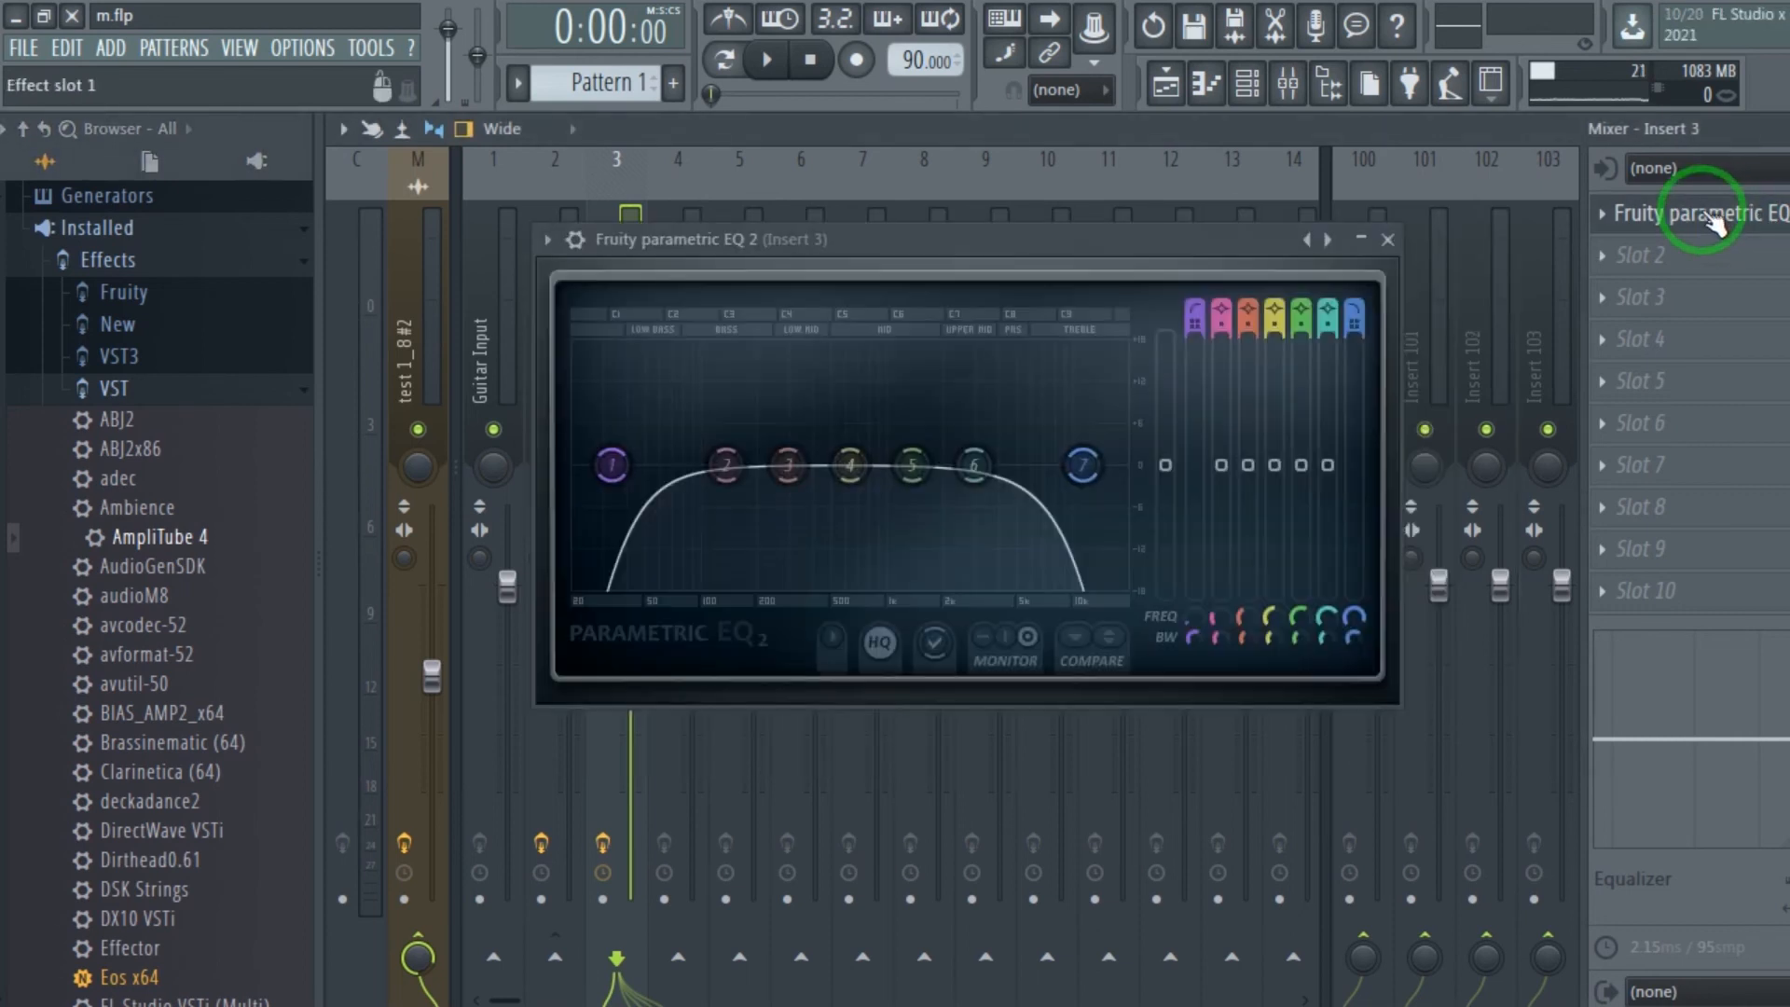
left_click(1389, 241)
Add AmpliTube 4 to slot 2 of mixer Insert 3 and load the saved Metal preset from the Custom Shop group.
left_click_drag(126, 535, 1655, 254)
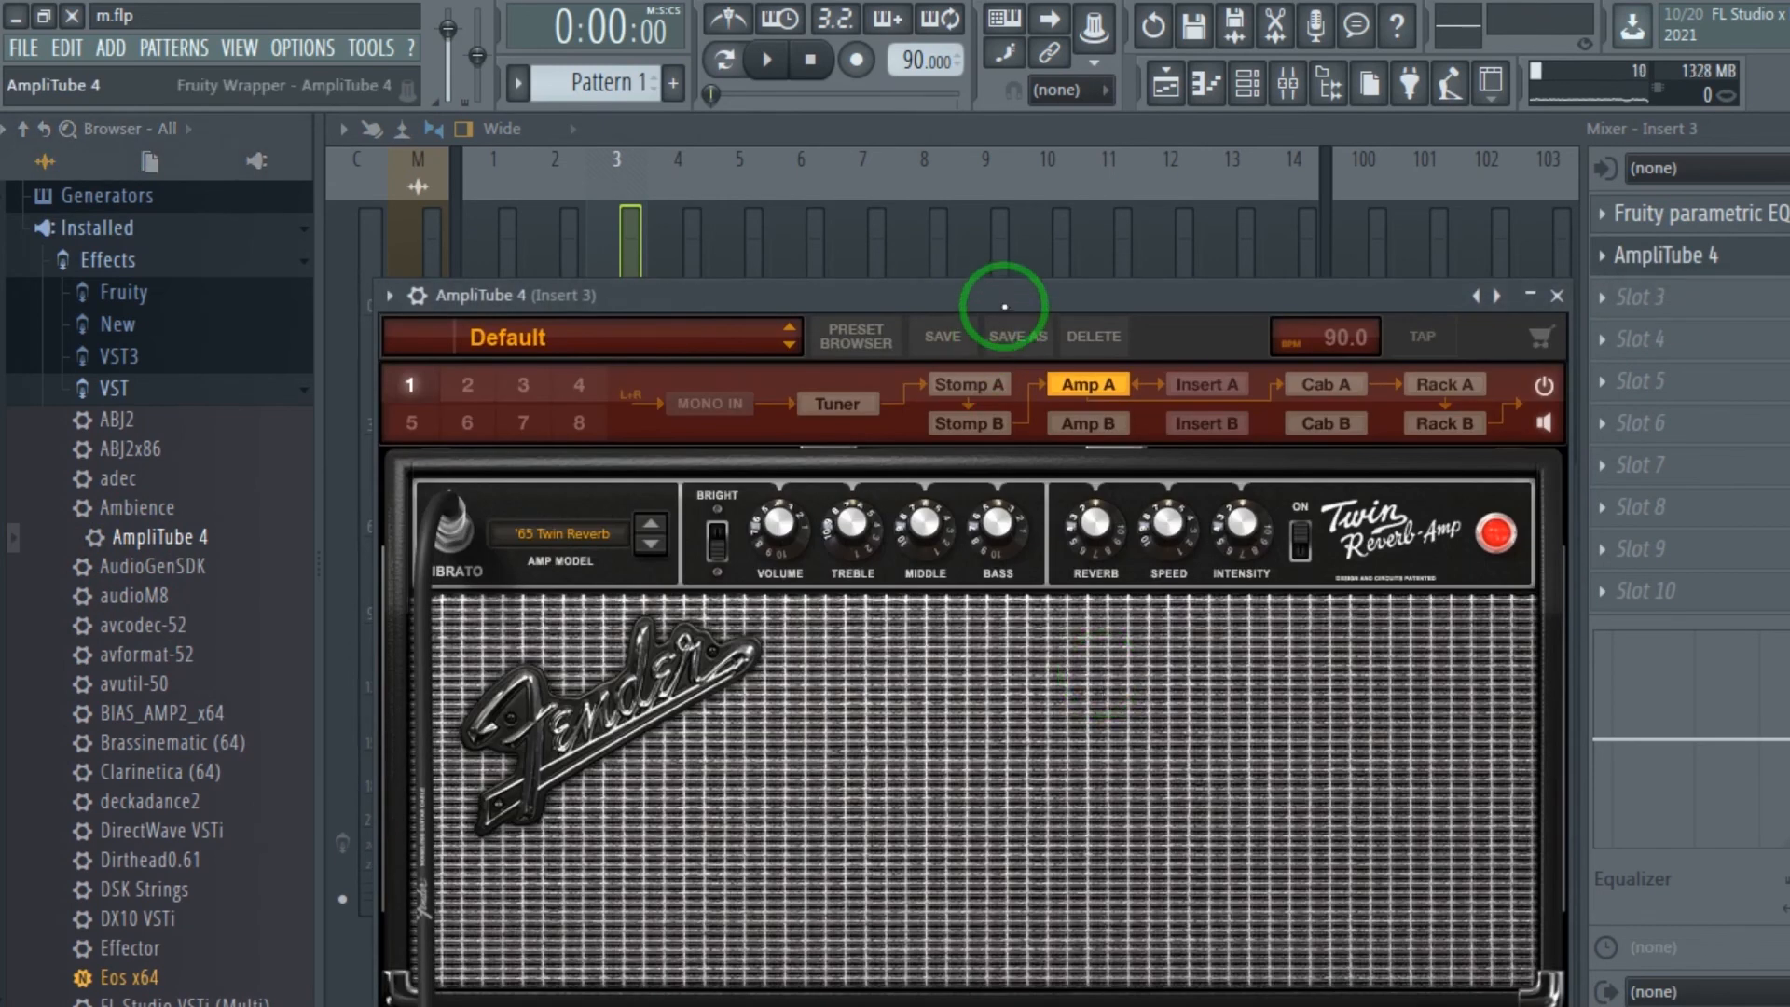
left_click_drag(1004, 306, 1032, 164)
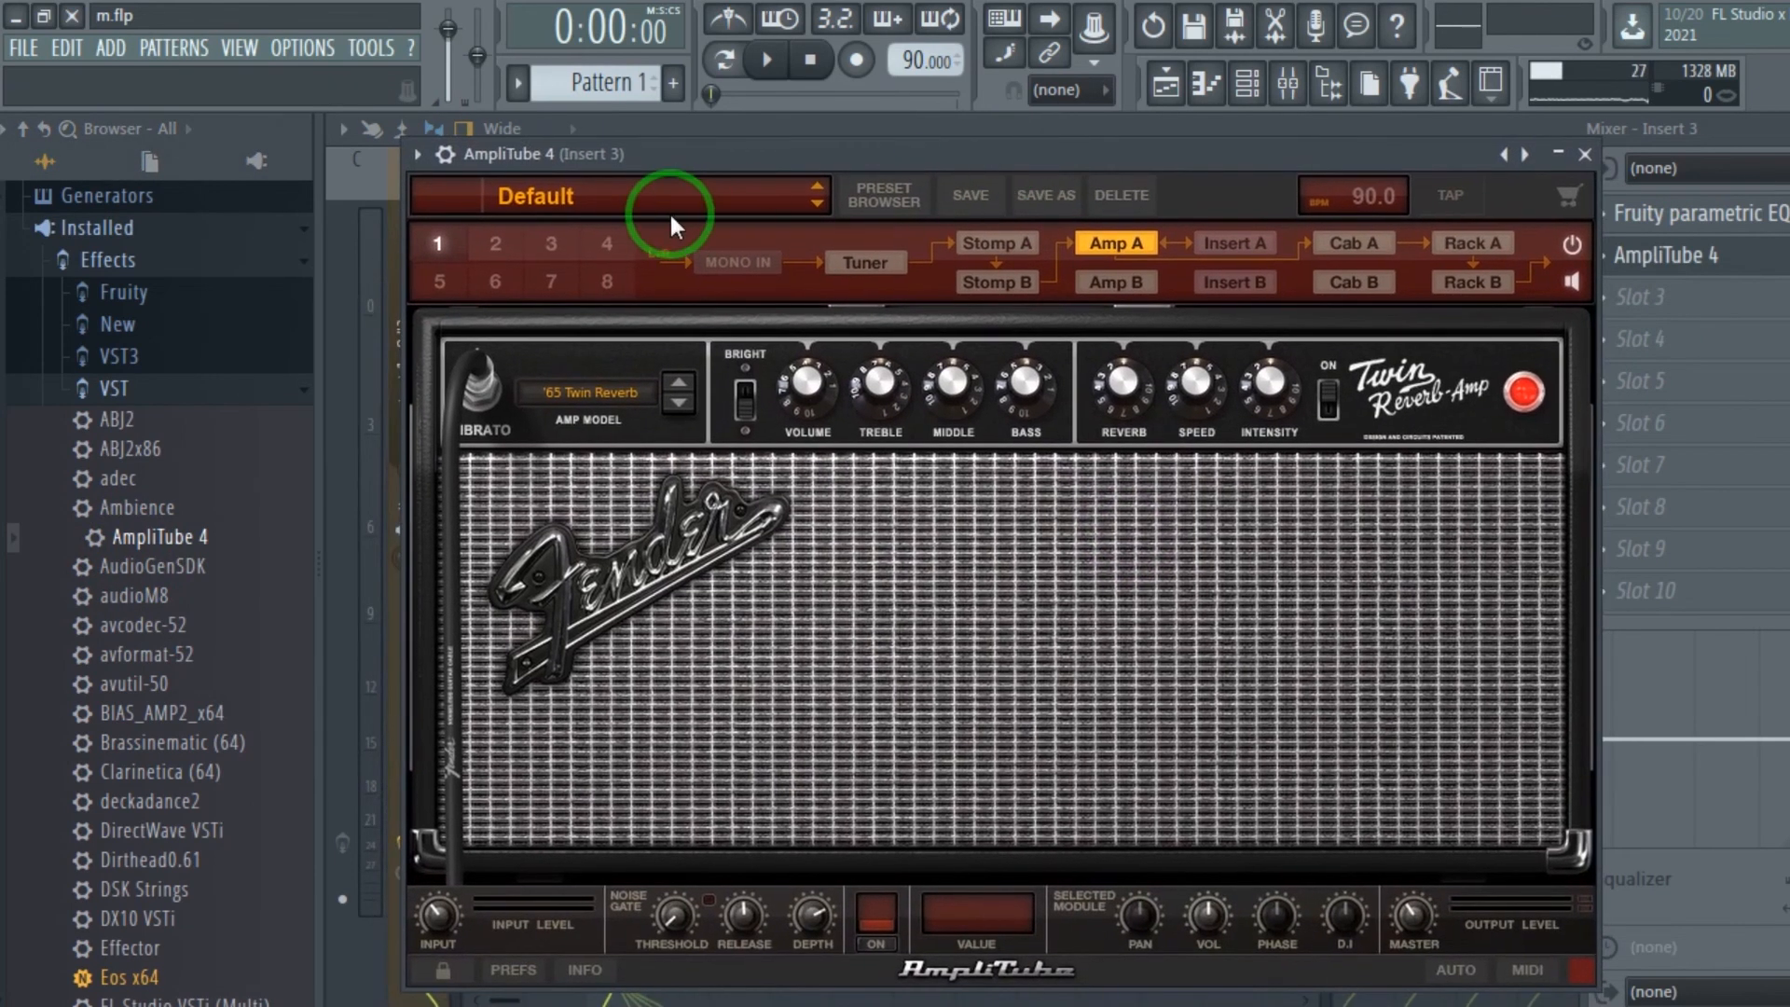
left_click(660, 219)
mouse_move(692, 357)
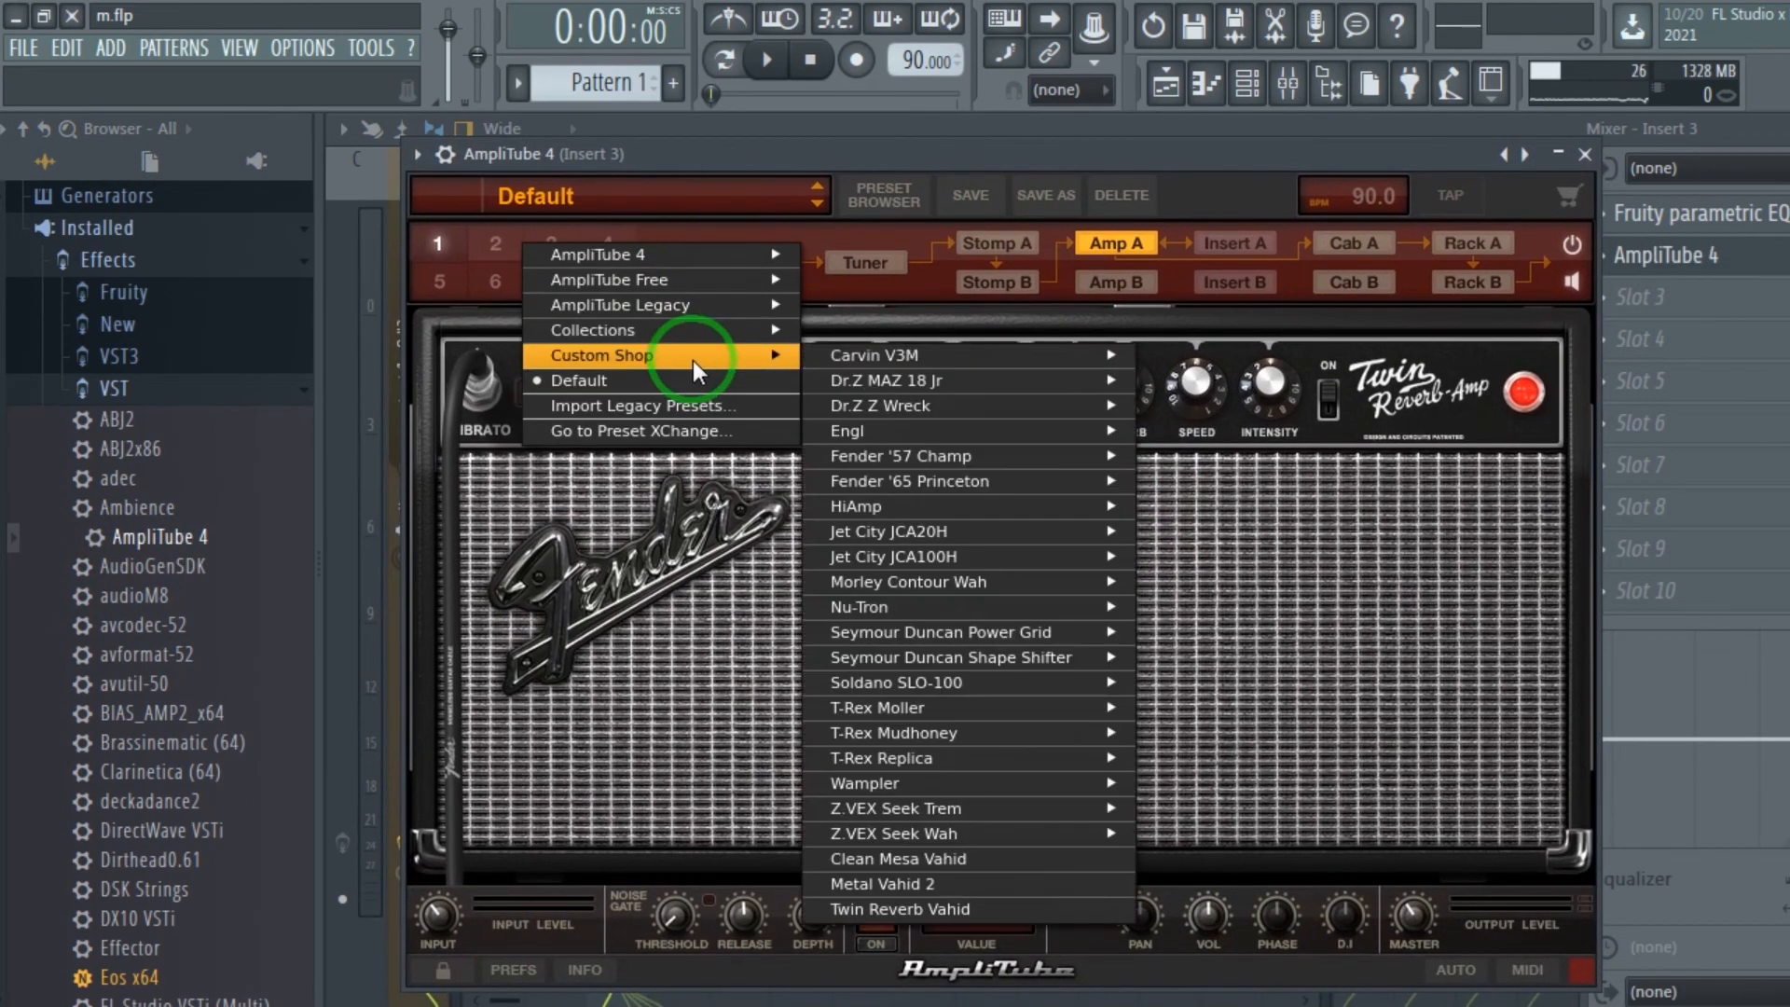
left_click(960, 882)
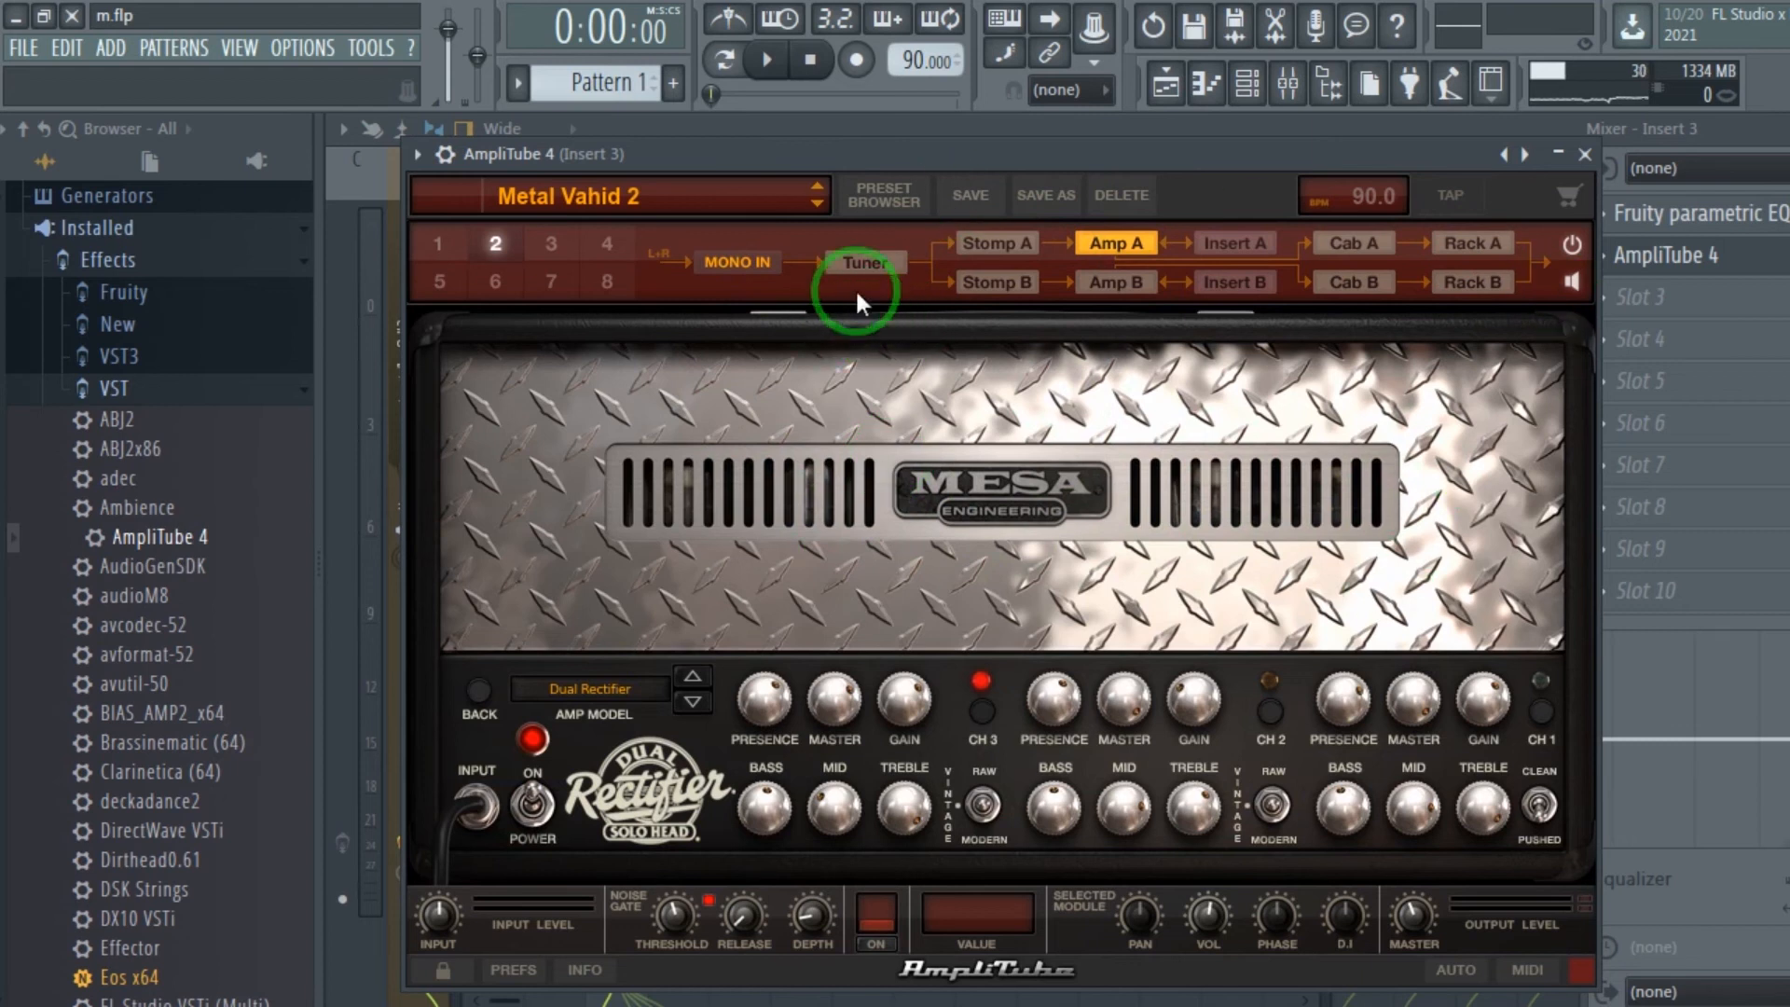
Examine the AmpliTube preset's stomp, amp, cabinet and rack A modules, and close the plugin.
left_click(988, 248)
left_click(990, 277)
left_click(1000, 238)
left_click(1128, 244)
left_click(1132, 284)
left_click(1128, 238)
left_click(1355, 244)
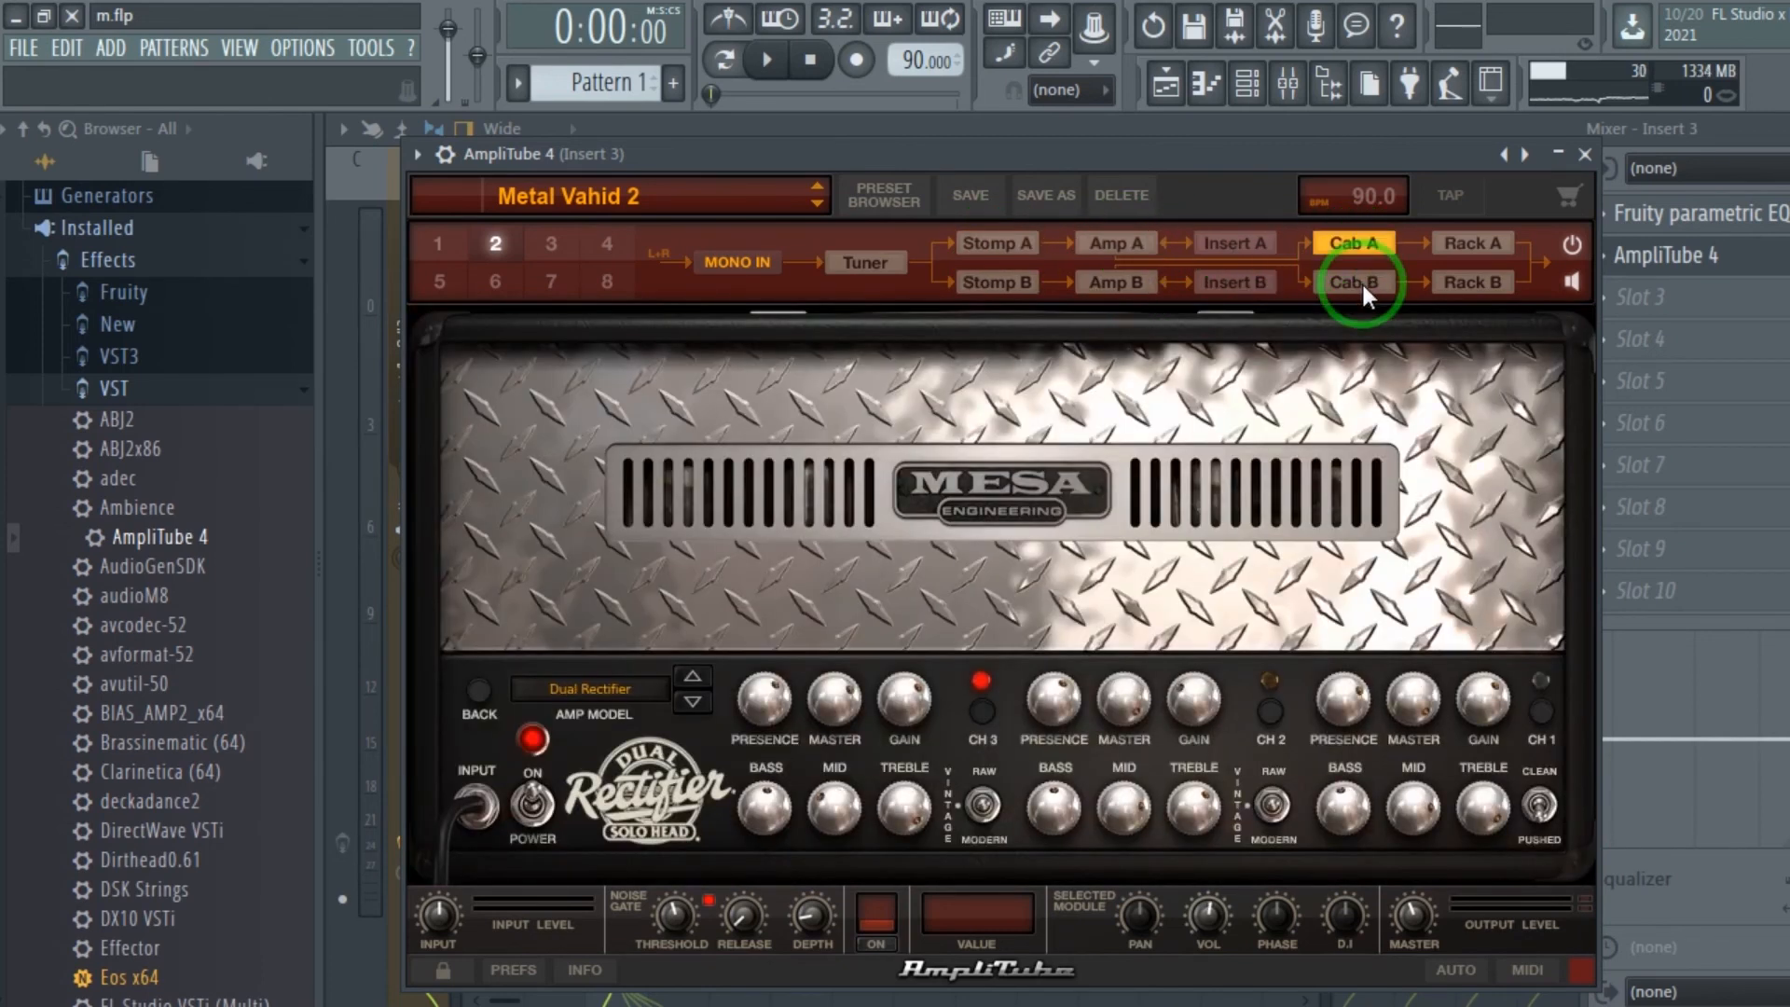
left_click(1370, 282)
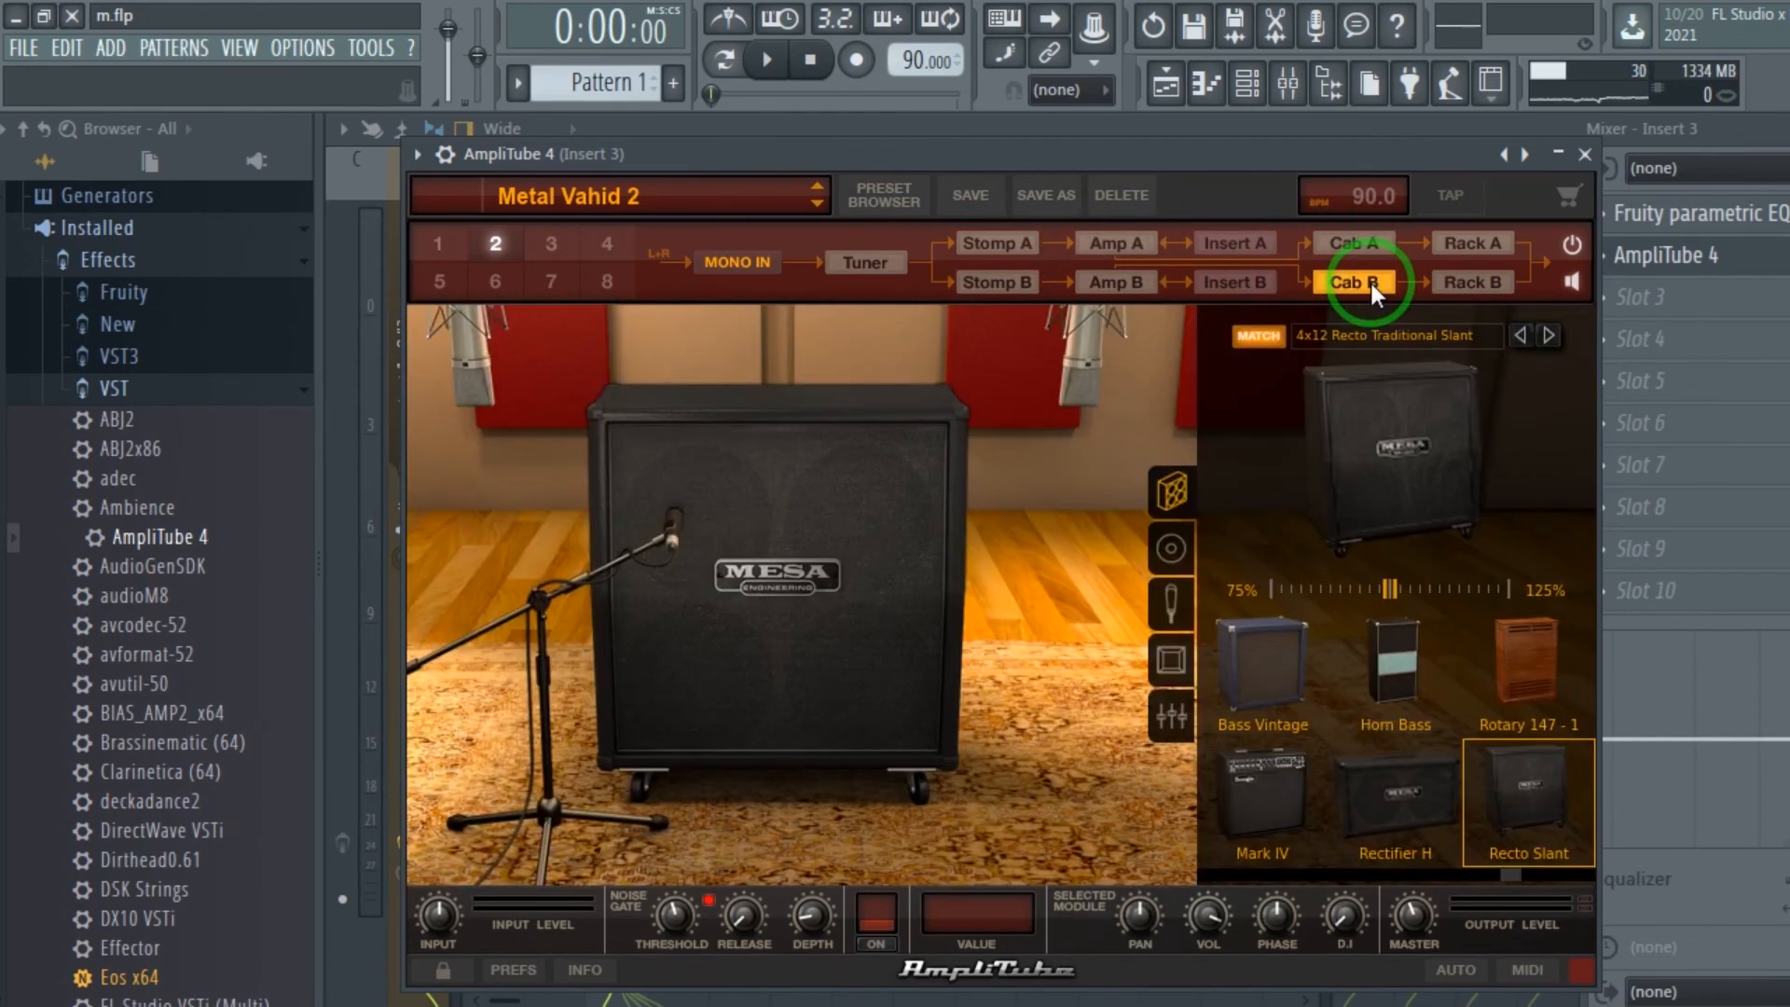
left_click(1456, 239)
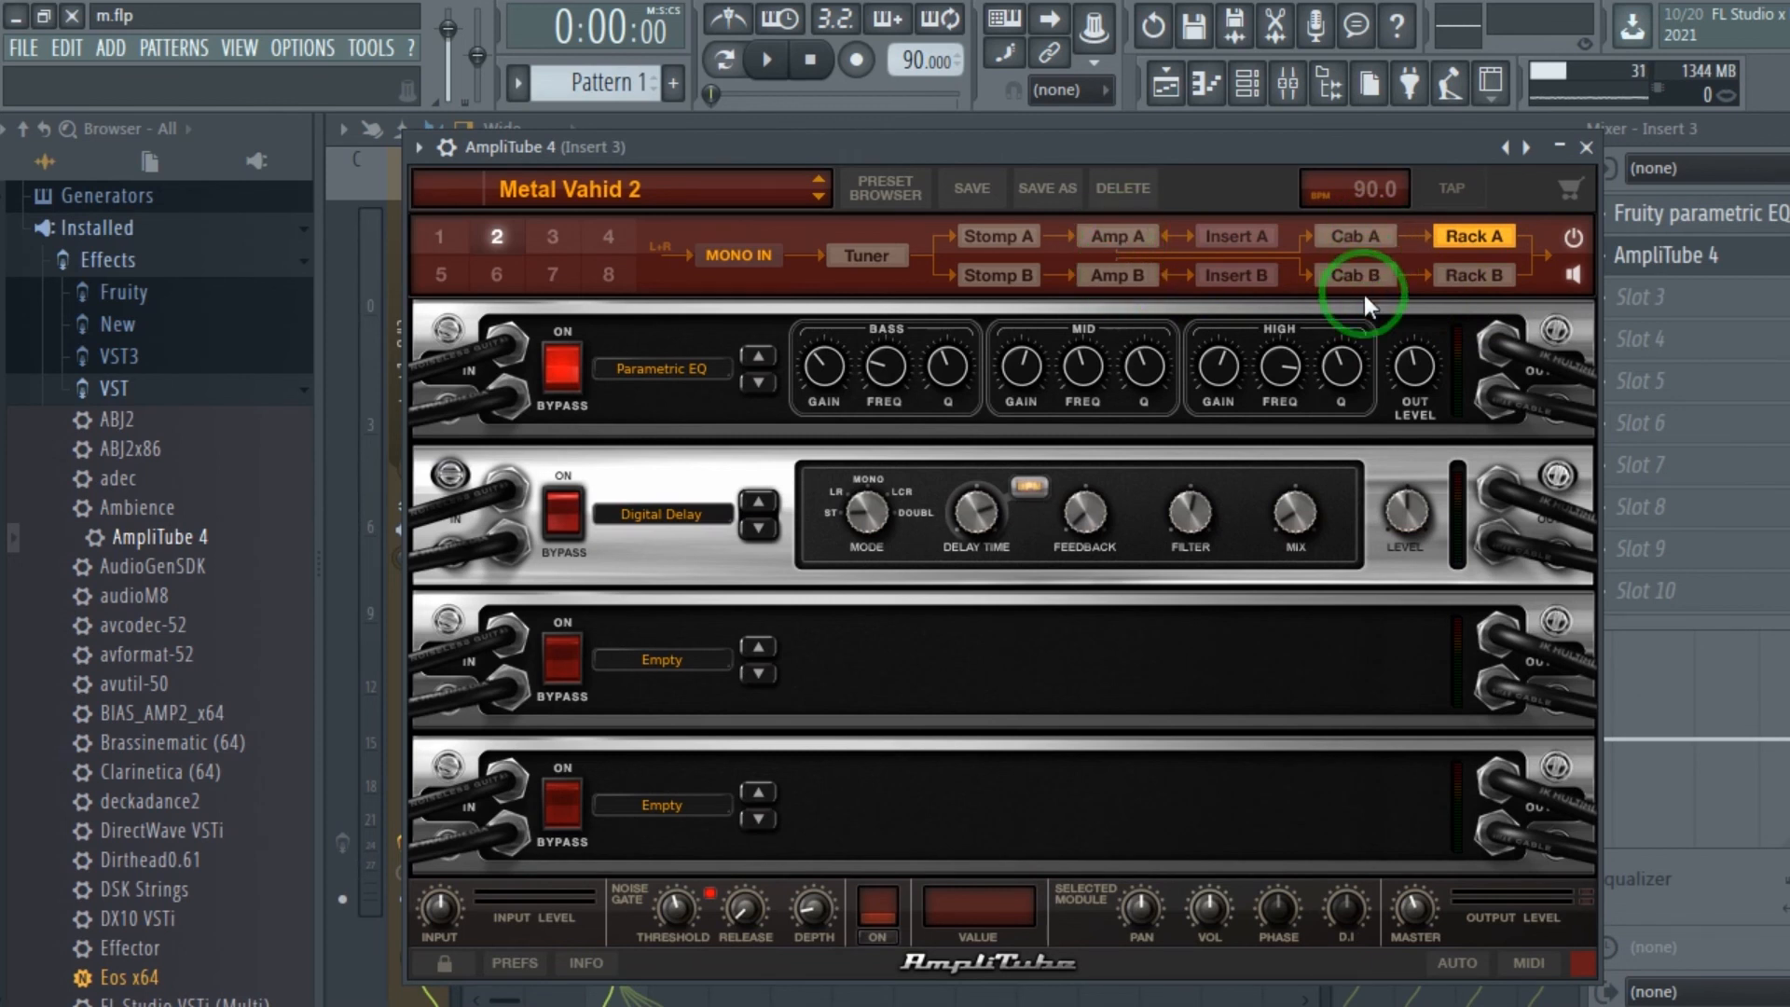
mouse_move(1035, 147)
left_mouse_down()
mouse_move(1058, 147)
mouse_move(1037, 153)
left_mouse_up()
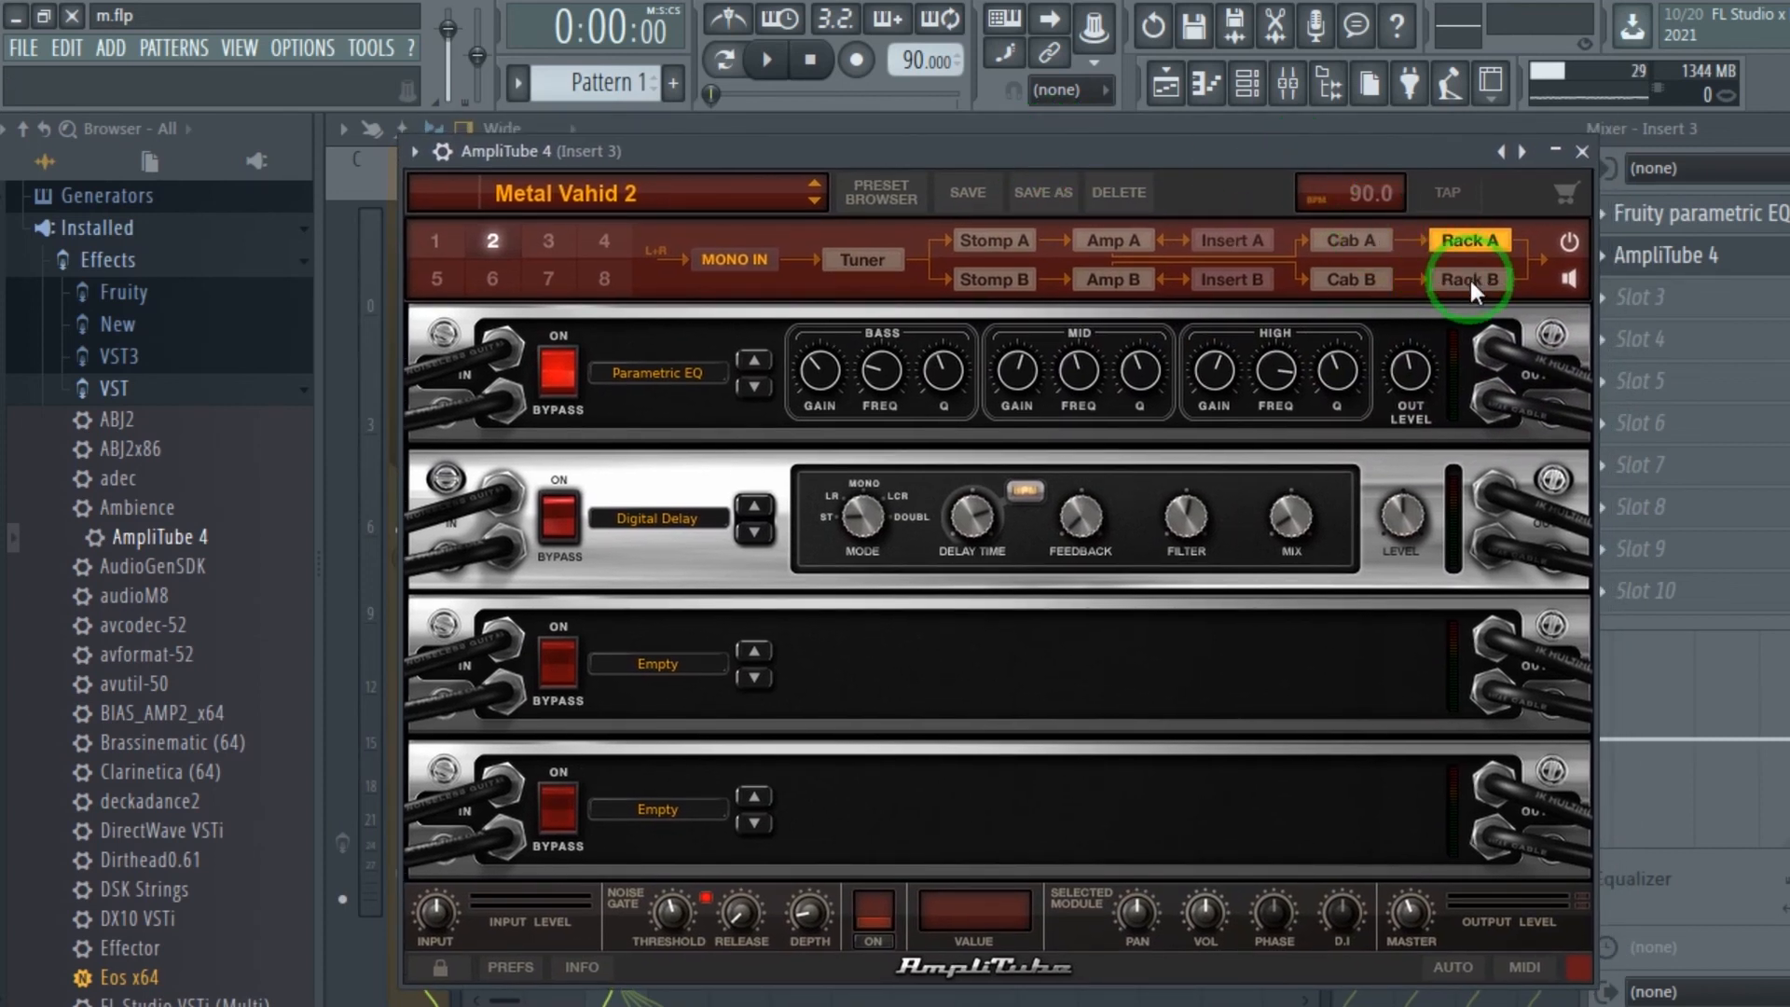
left_click(1582, 153)
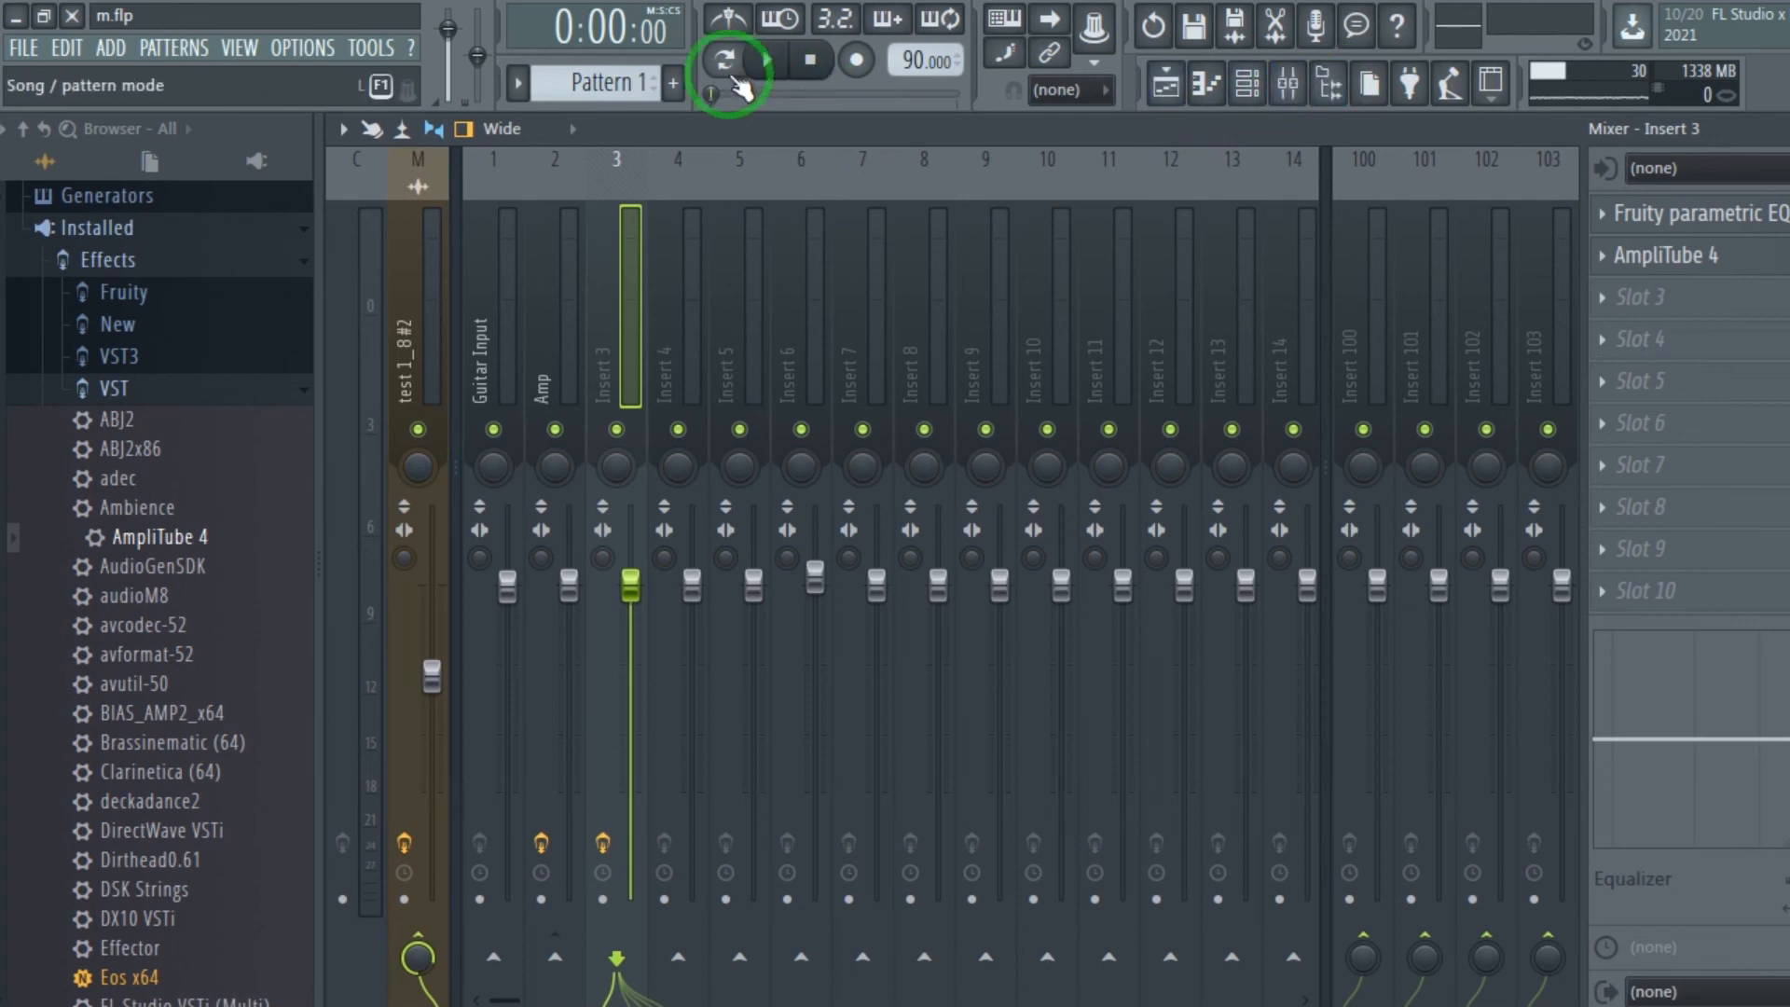
Return to the playlist and play the riff clip from the start to hear it with the effects.
left_click(1165, 82)
left_click(767, 61)
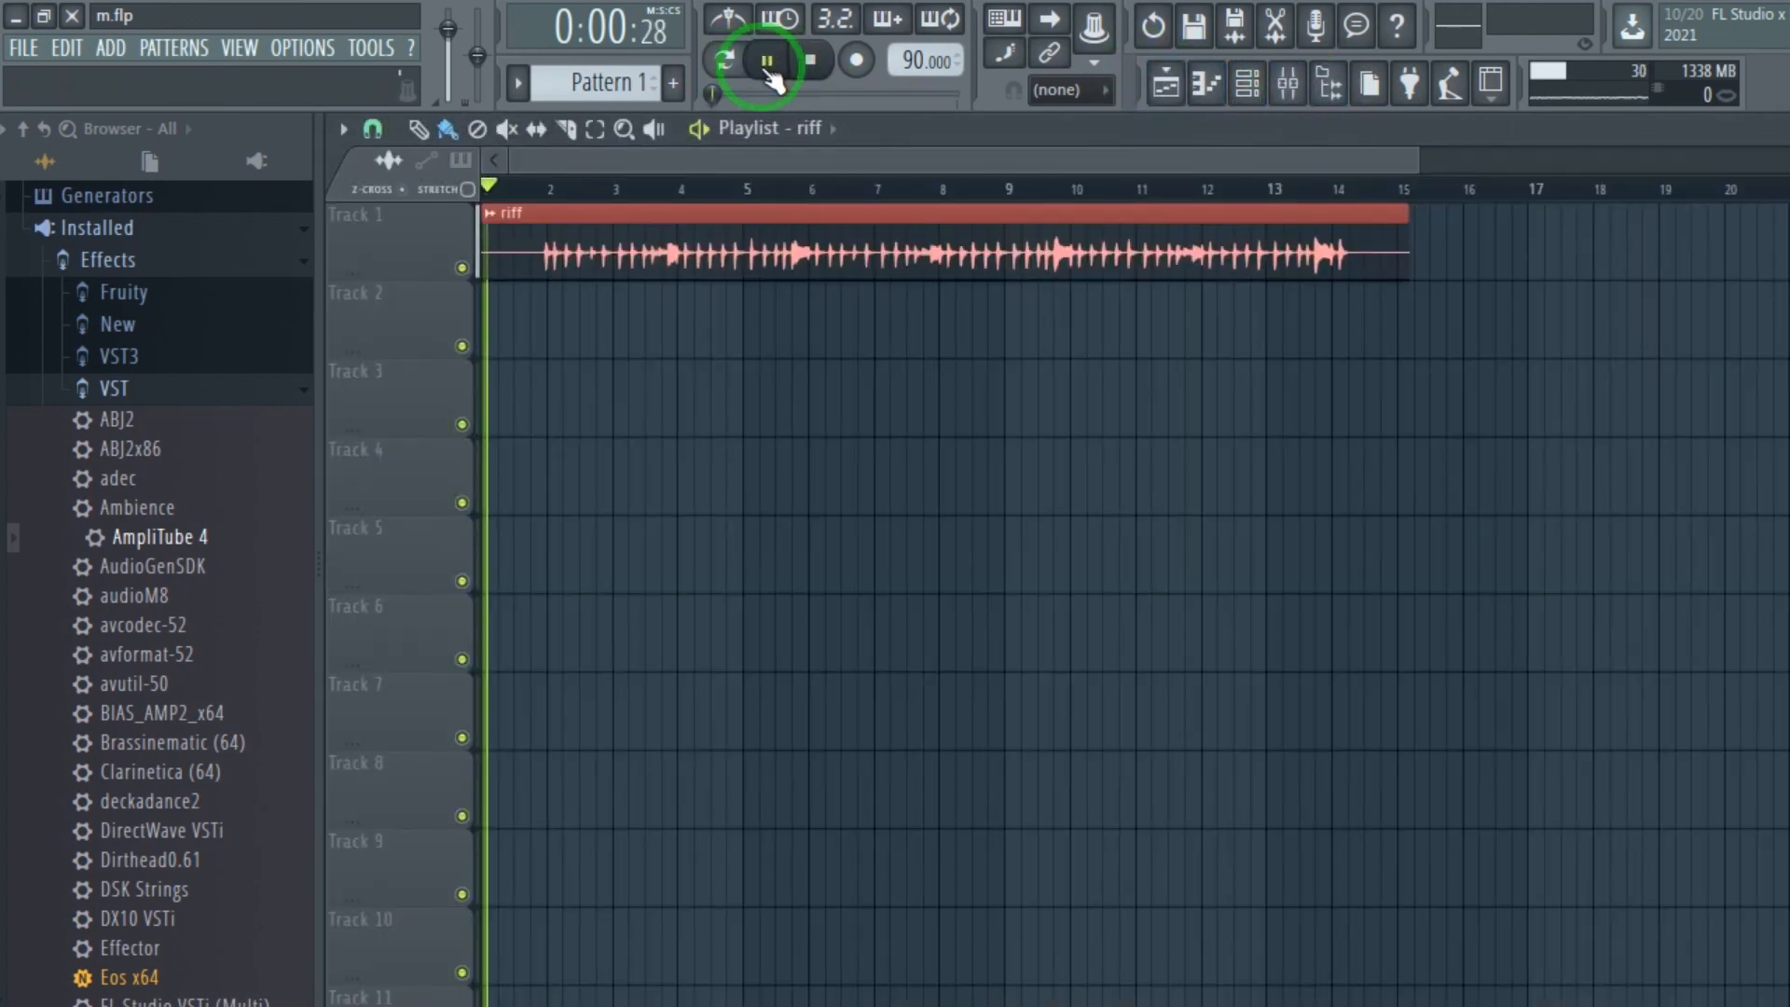